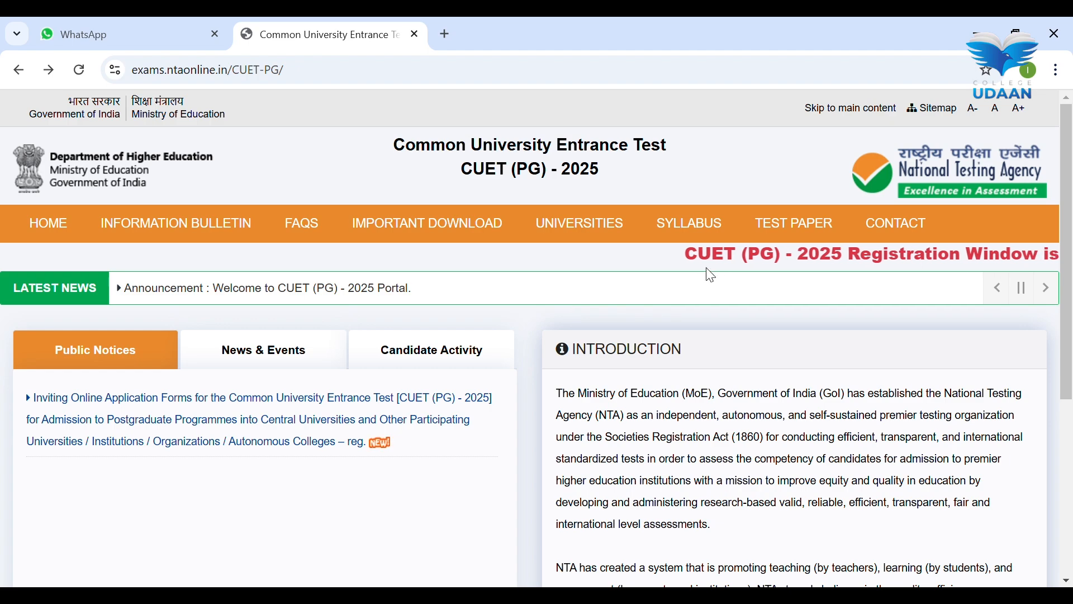
- Open the CUET (PG) - 2025 application portal and start a new candidate registration
left_click(279, 295)
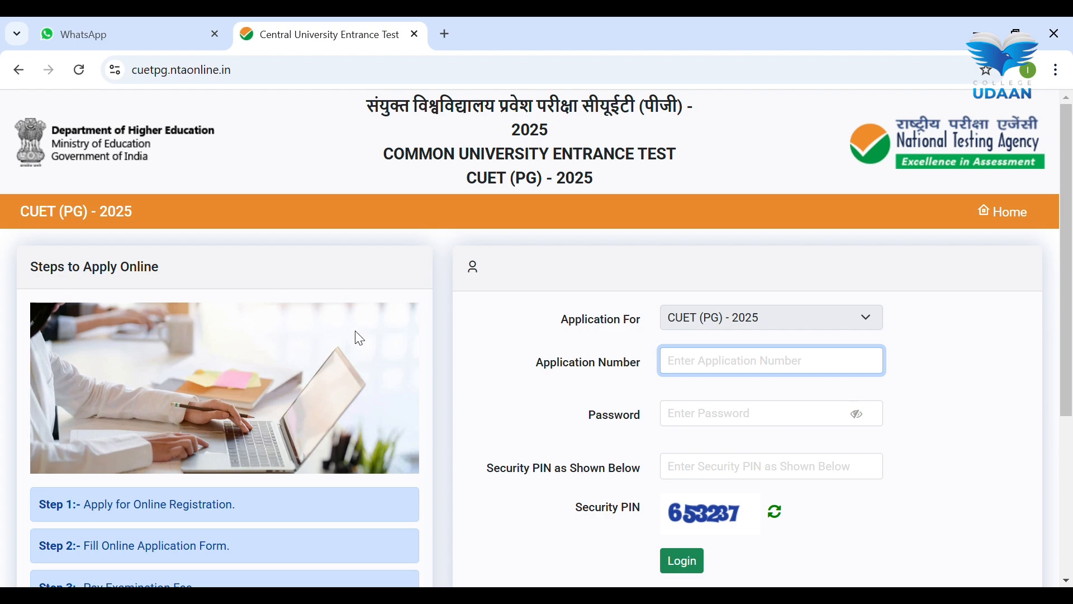
scroll(358, 337, "down", 3)
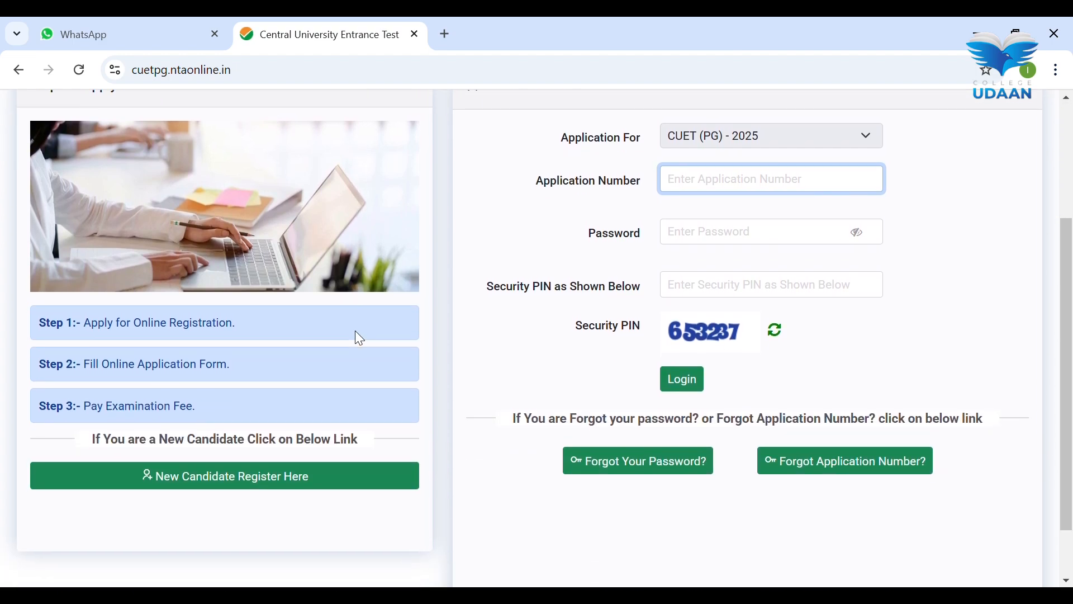
scroll(642, 373, "up", 1)
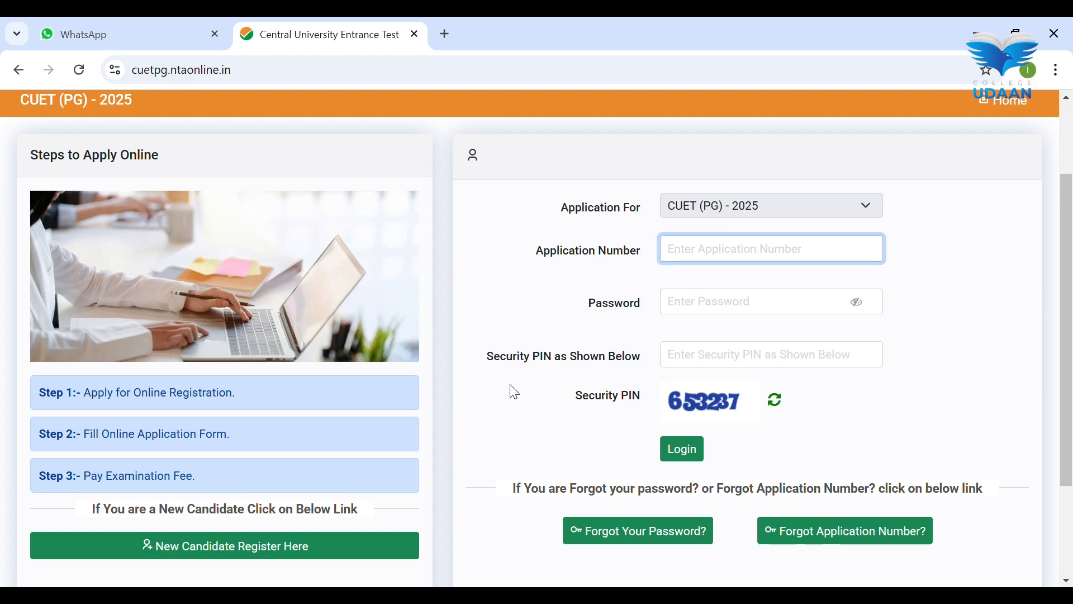
scroll(511, 388, "down", 2)
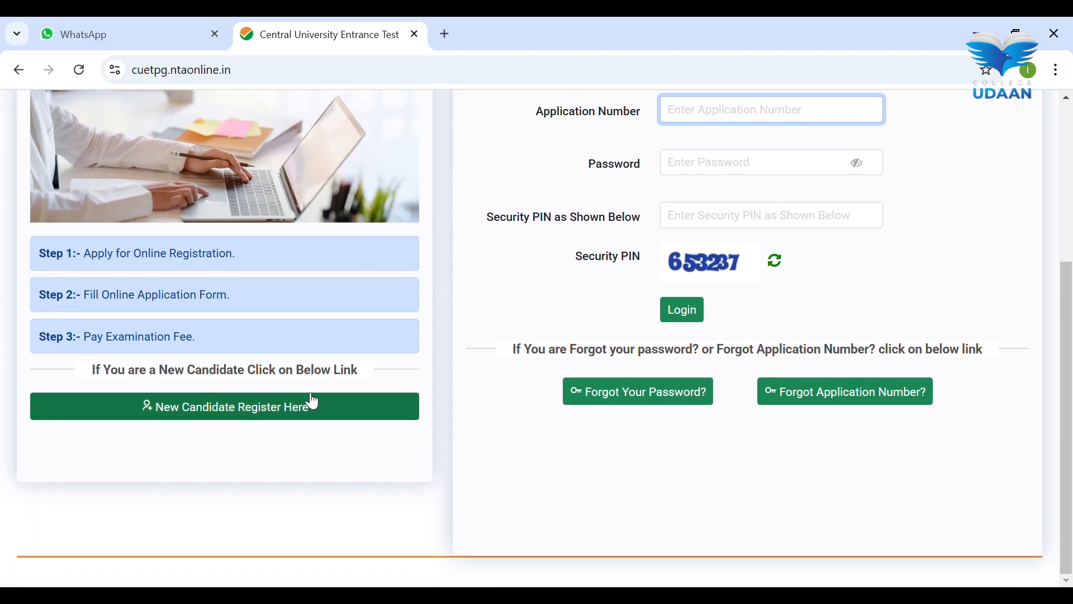
left_click(276, 413)
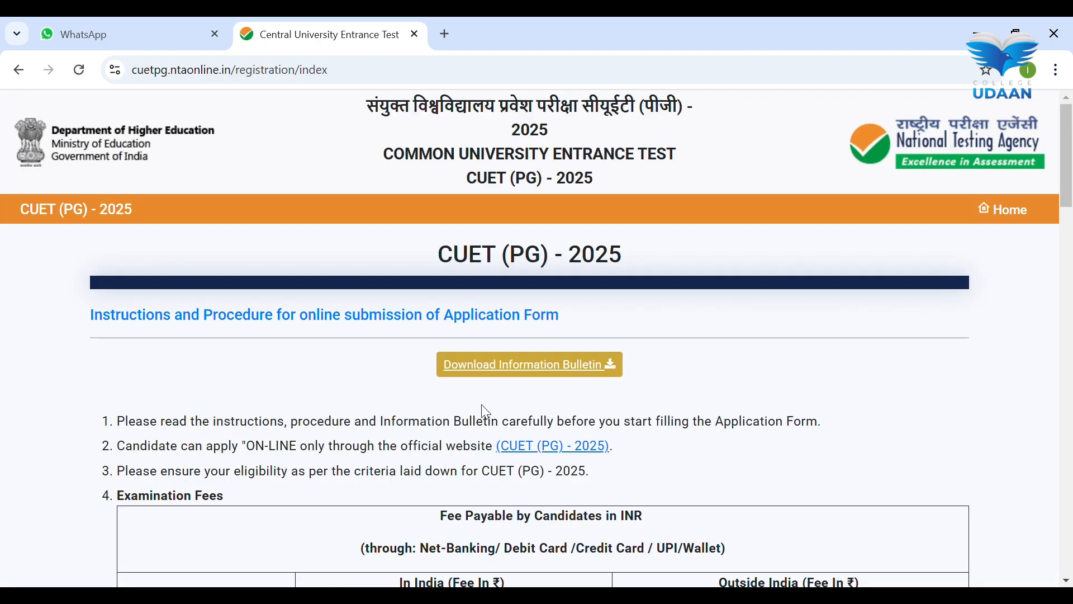
- Go through the application instructions, accept the declaration of having read the Information Bulletin, and proceed to the registration
scroll(482, 404, "down", 3)
scroll(482, 410, "down", 1)
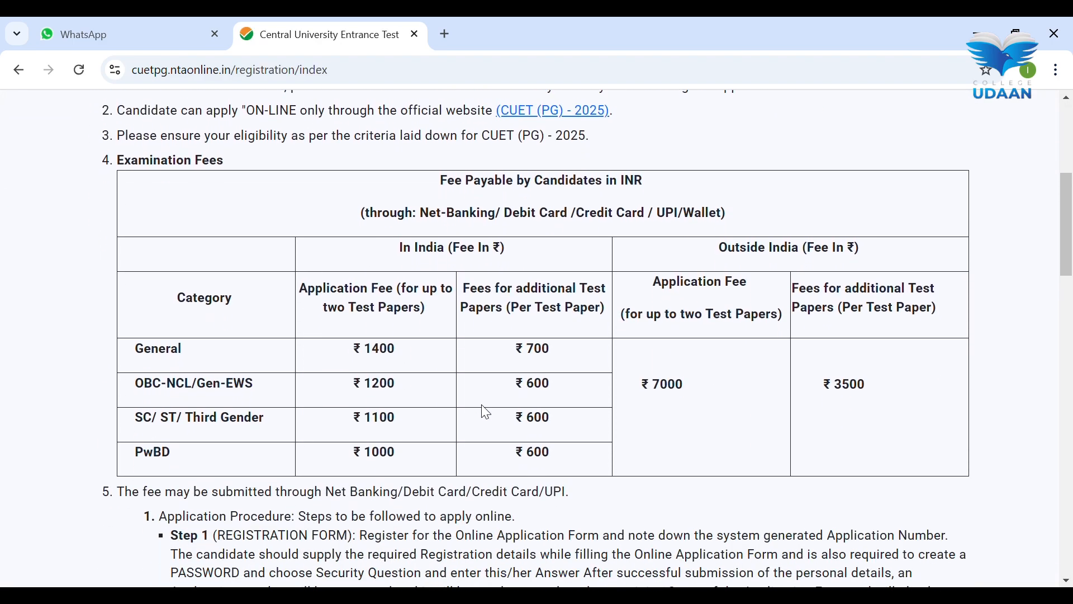
scroll(482, 409, "up", 2)
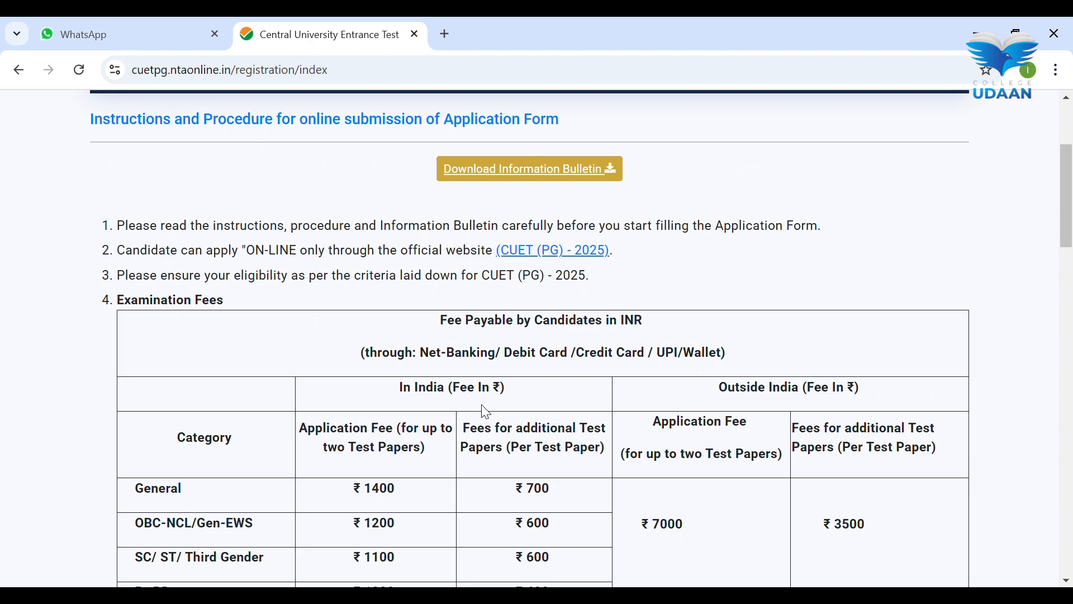
scroll(485, 412, "down", 3)
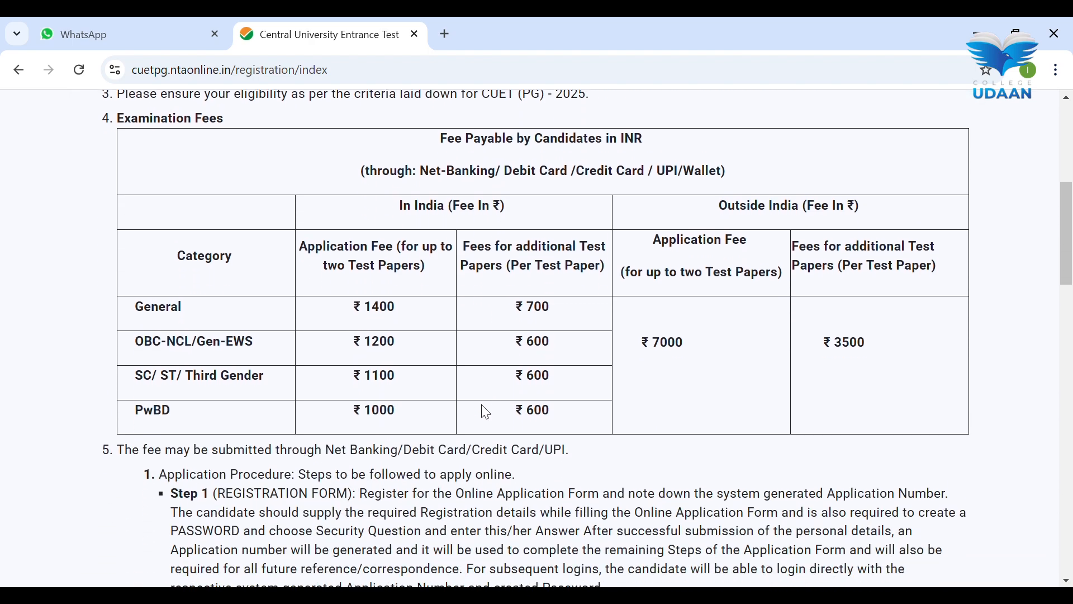
scroll(485, 412, "down", 10)
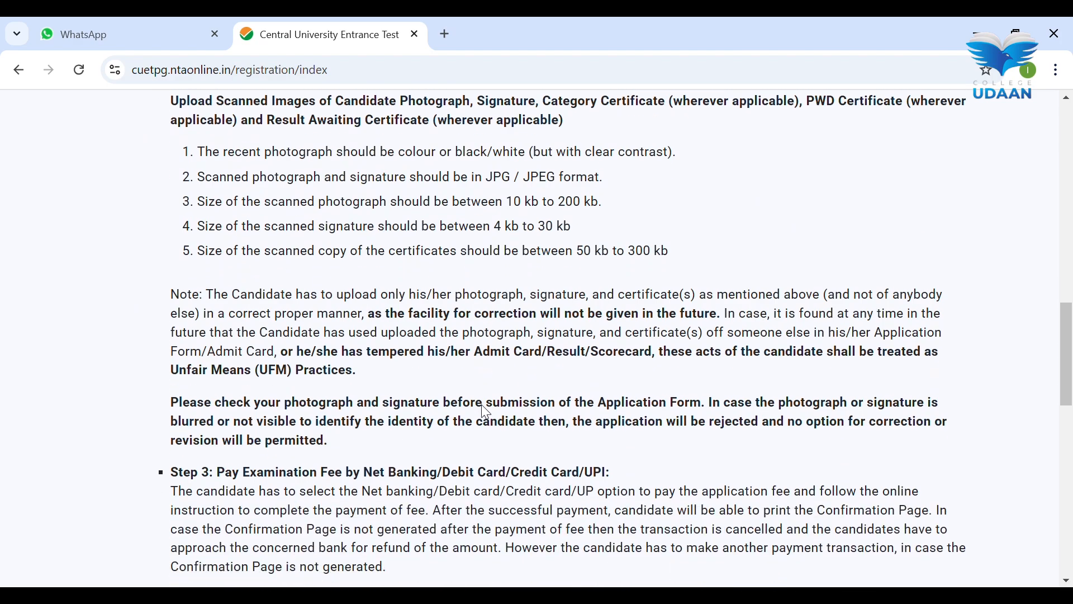
scroll(485, 412, "down", 15)
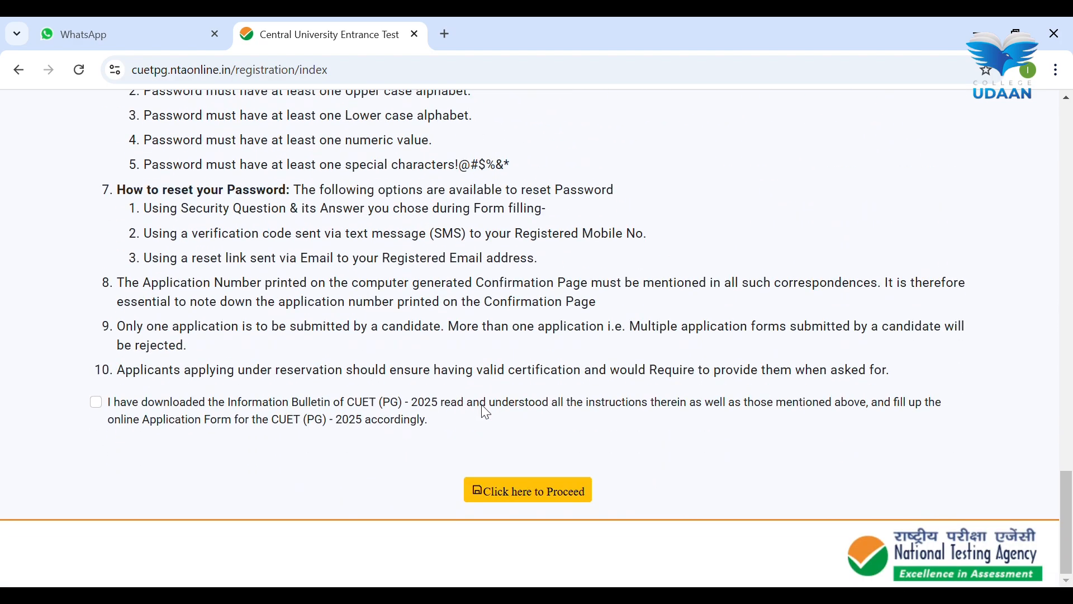
left_click(535, 491)
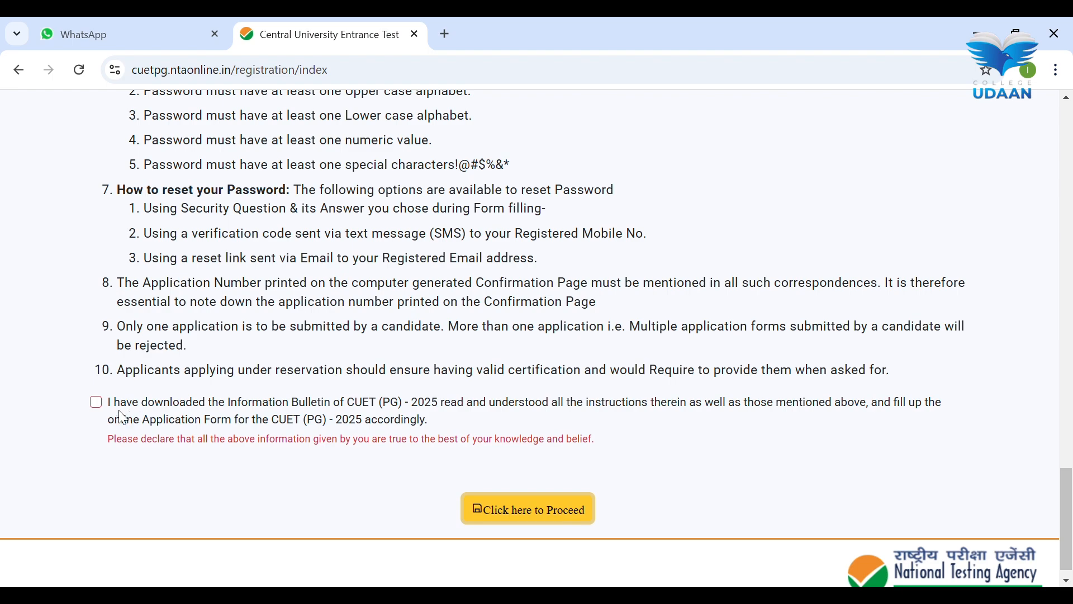
left_click(96, 403)
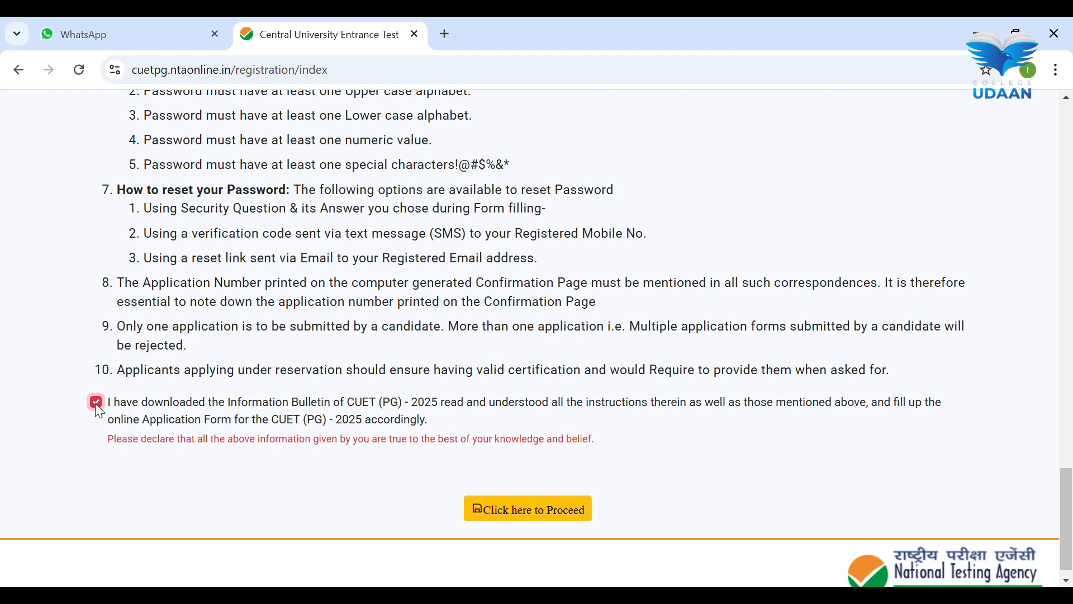
left_click(486, 490)
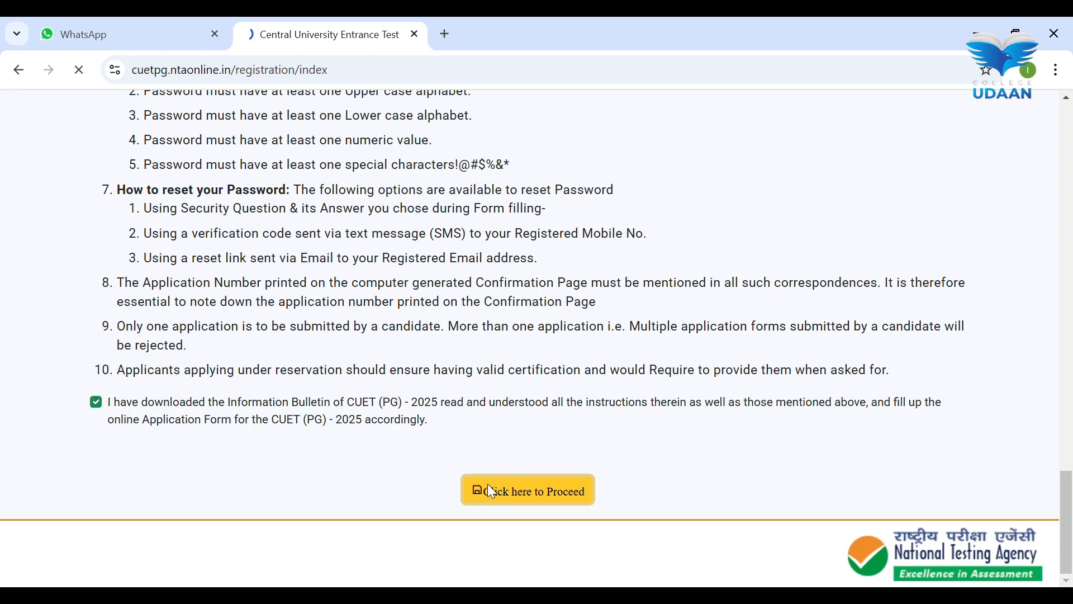
- Review the login identification options and choose to create the login using a PAN Card
scroll(492, 491, "down", 5)
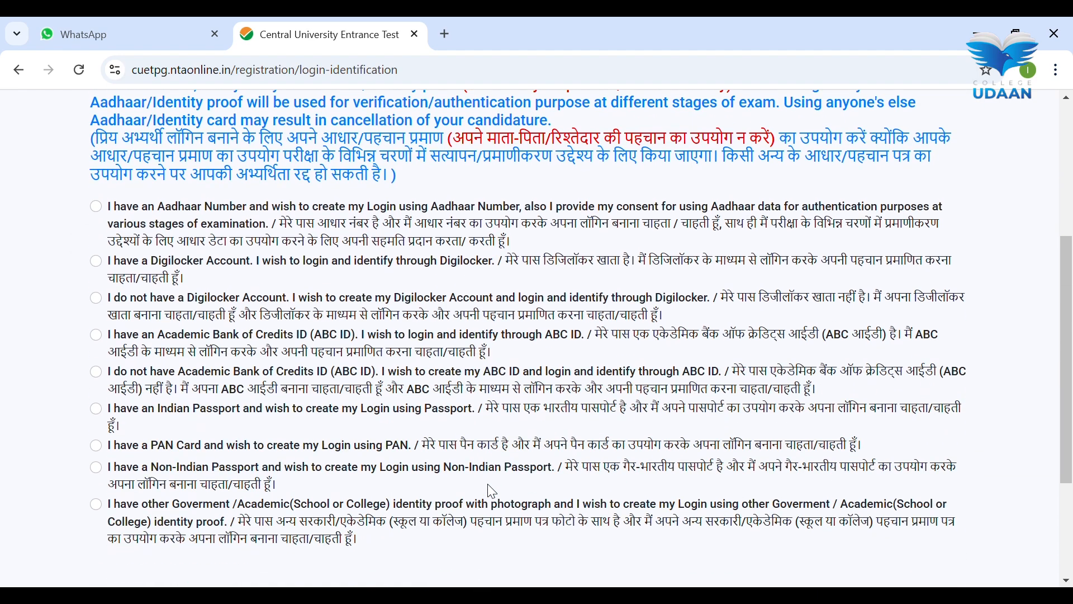
scroll(491, 492, "up", 1)
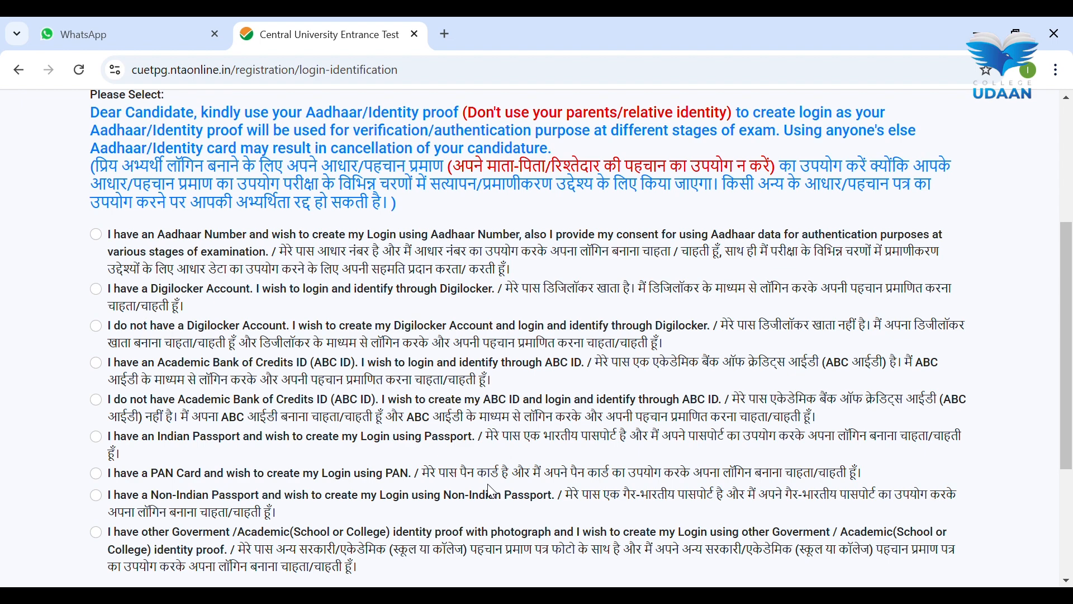
scroll(491, 492, "down", 3)
scroll(488, 484, "up", 1)
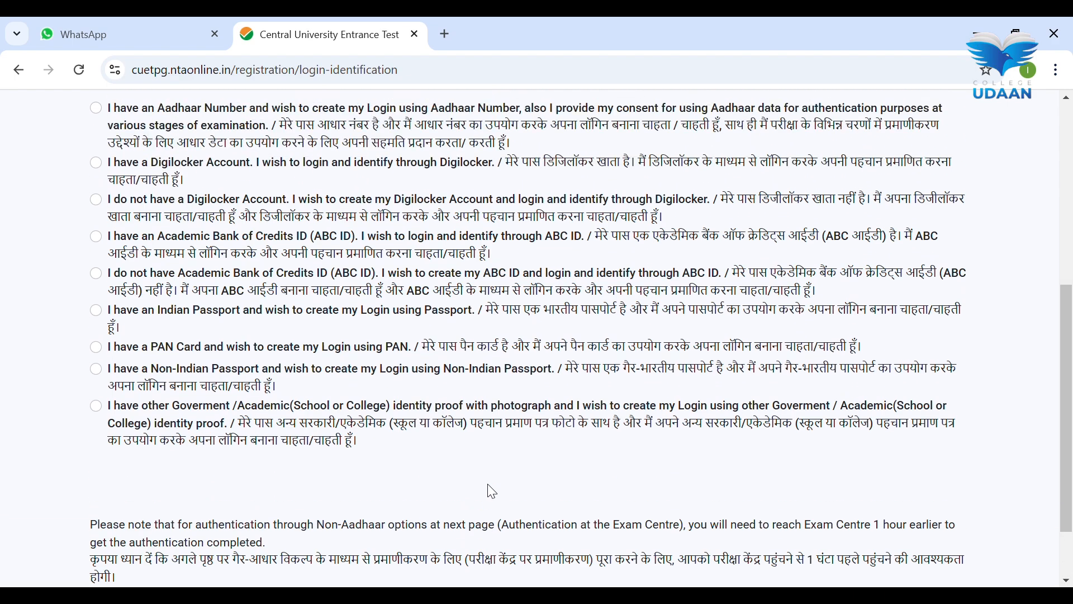
left_click(96, 350)
- Enter the candidate's PAN card number and submit it to reach the registration form
left_click(154, 501)
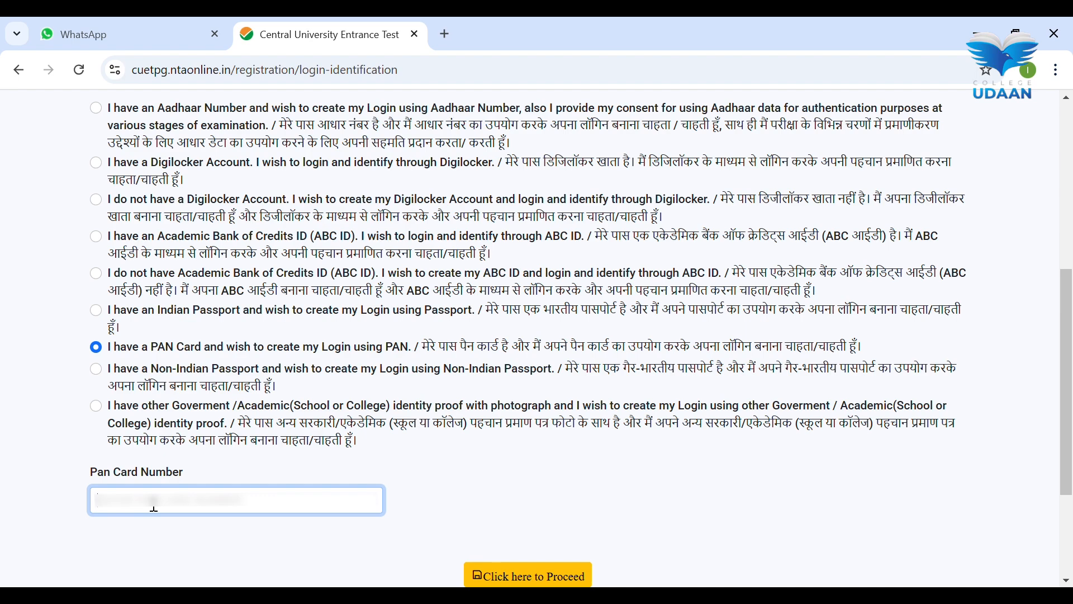
type("***")
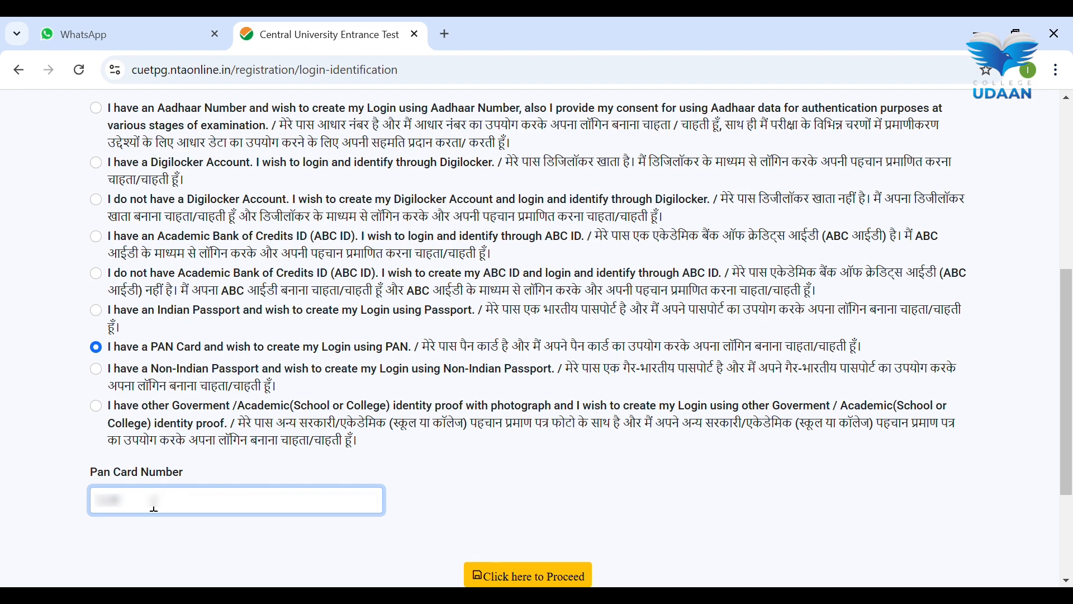
type("****")
key("BackSpace")
key("BackSpace")
type("******")
key("Return")
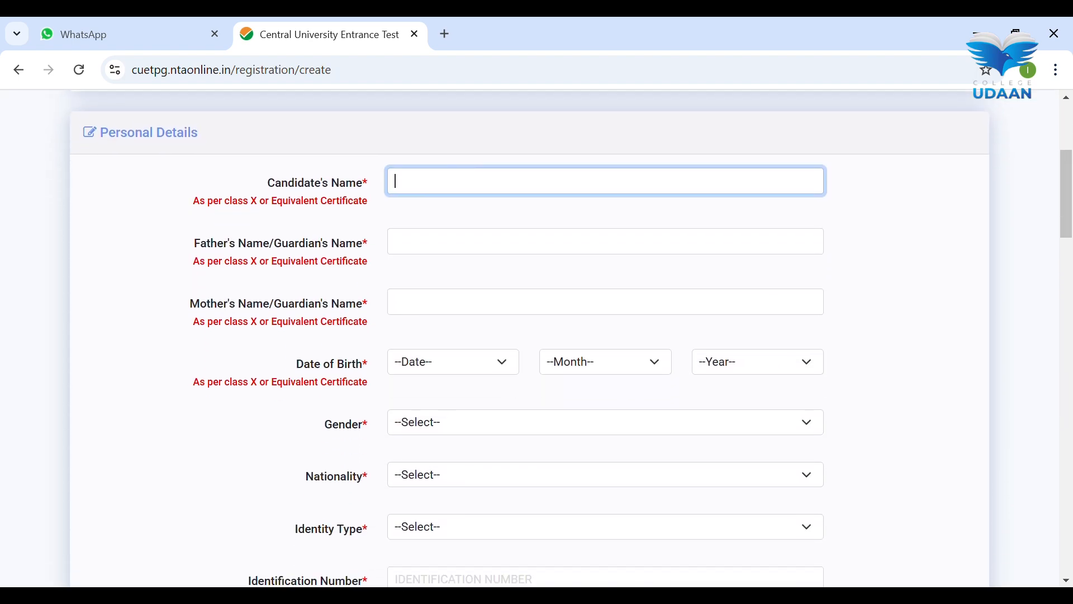
- Fill in the candidate's name, the father's name and the mother's name in the personal details
mouse_move(470, 197)
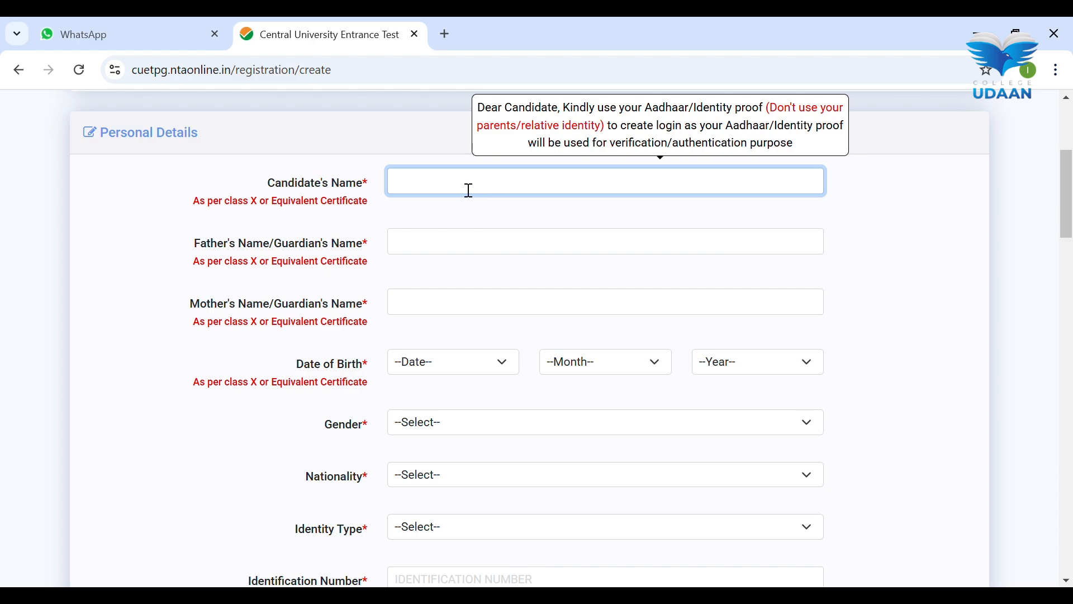
type("MEGHA")
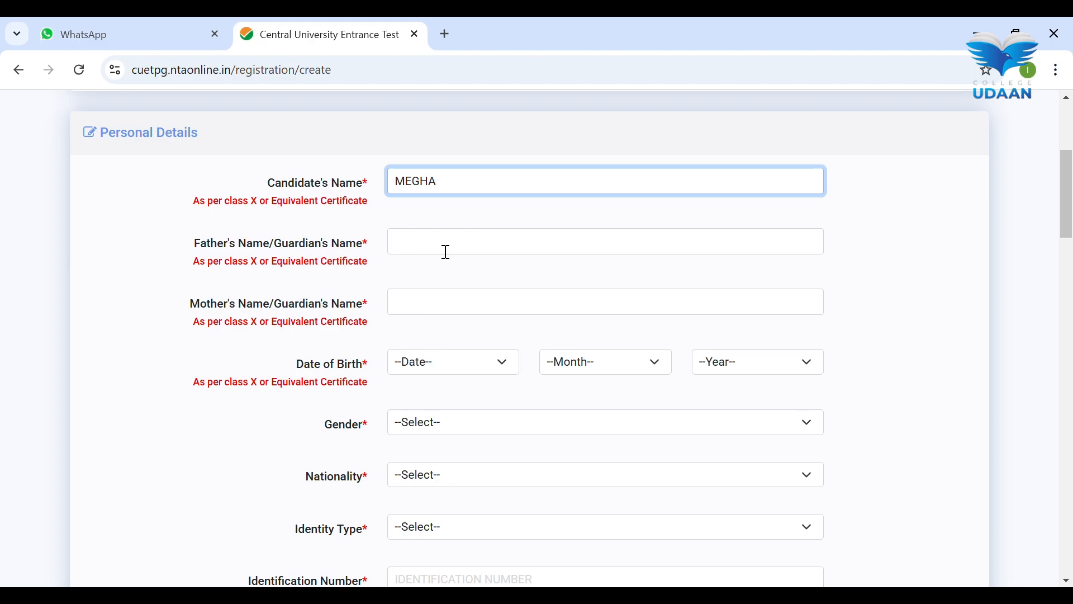
left_click(467, 253)
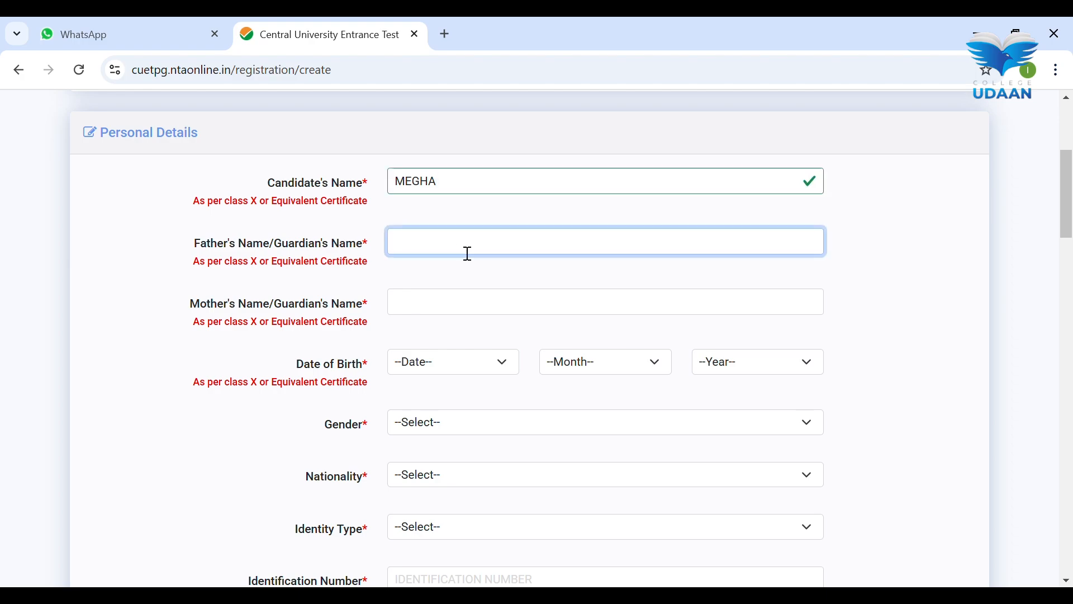
type("YO")
key("BackSpace")
key("BackSpace")
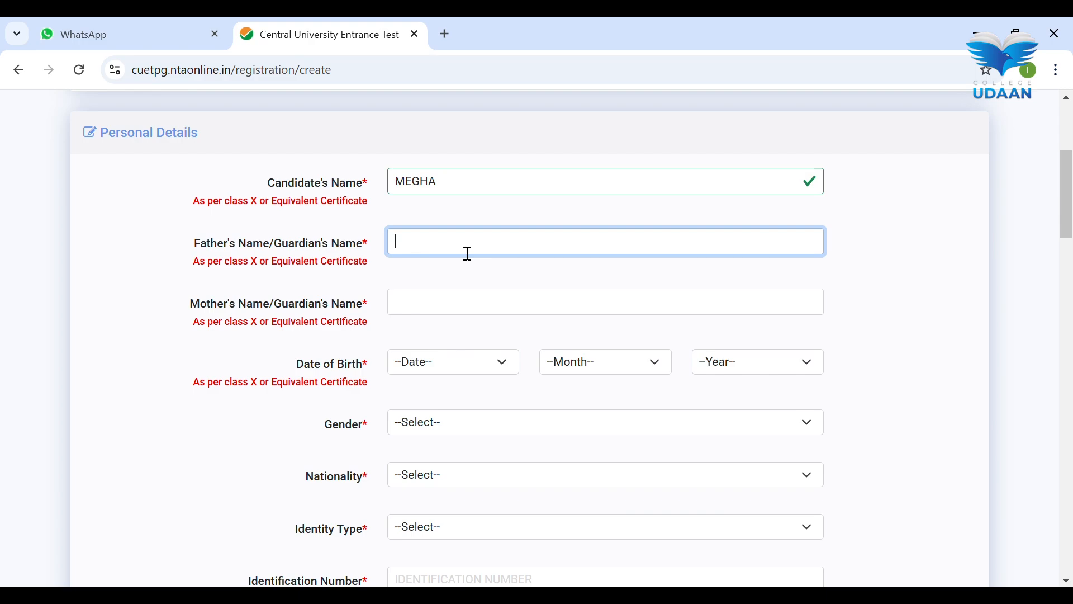
type("YOGINDER")
left_click(477, 305)
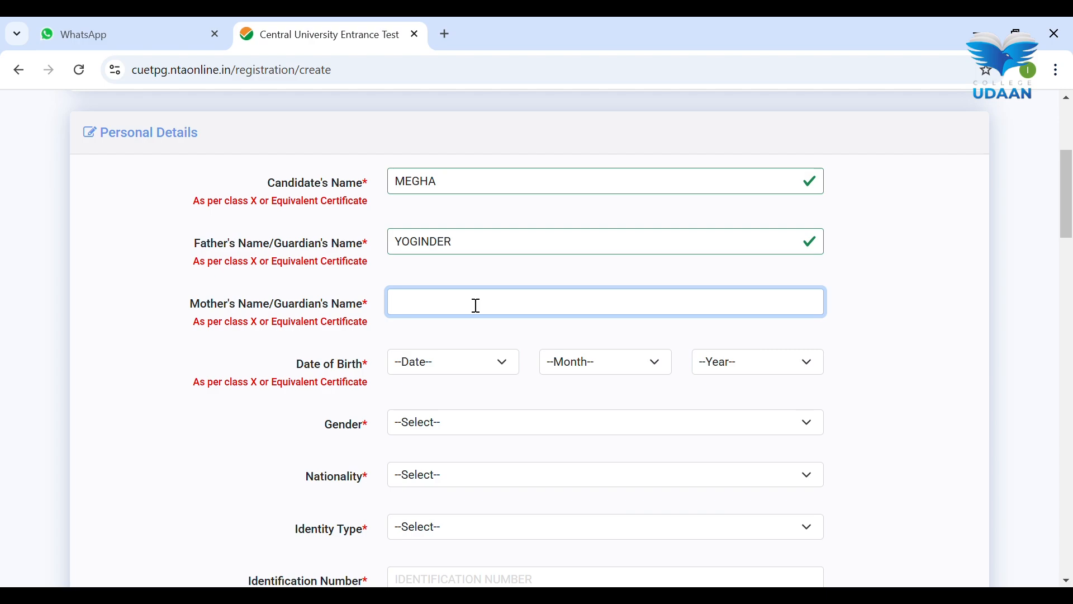
type("PUSHPA")
- Set the day, month and year of the candidate's date of birth
left_click(455, 362)
type("02")
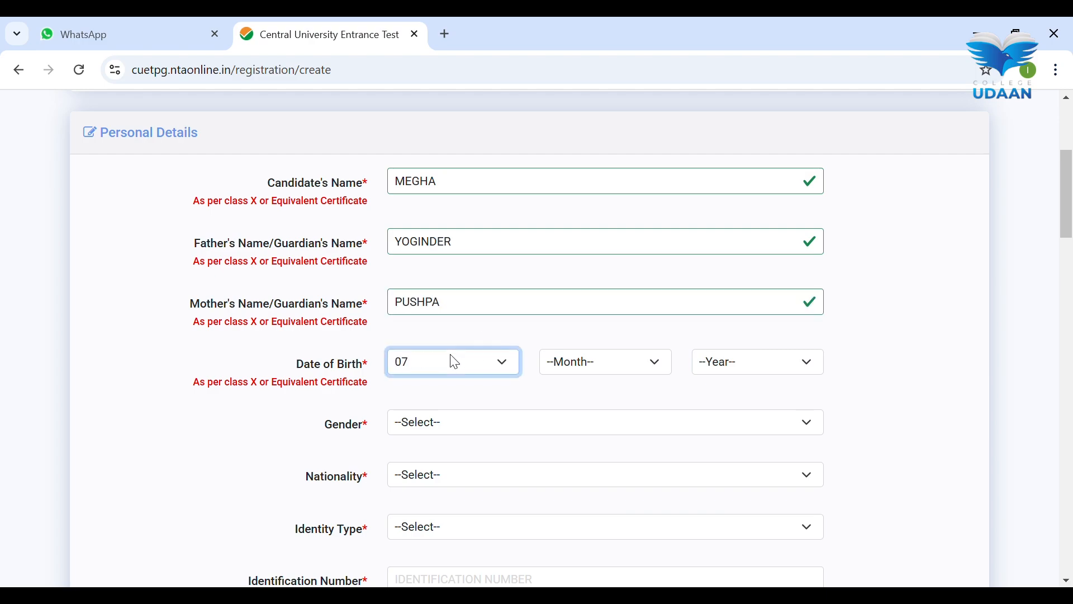
type("1425")
left_click(587, 369)
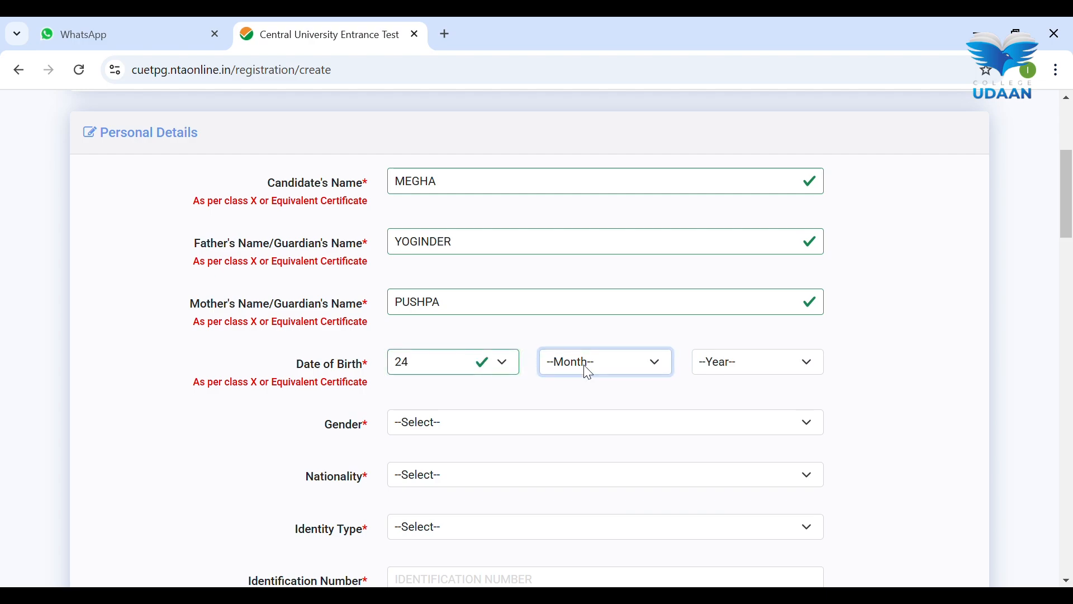
key("Down")
key("Down")
key("Down")
key("Down")
key("Down")
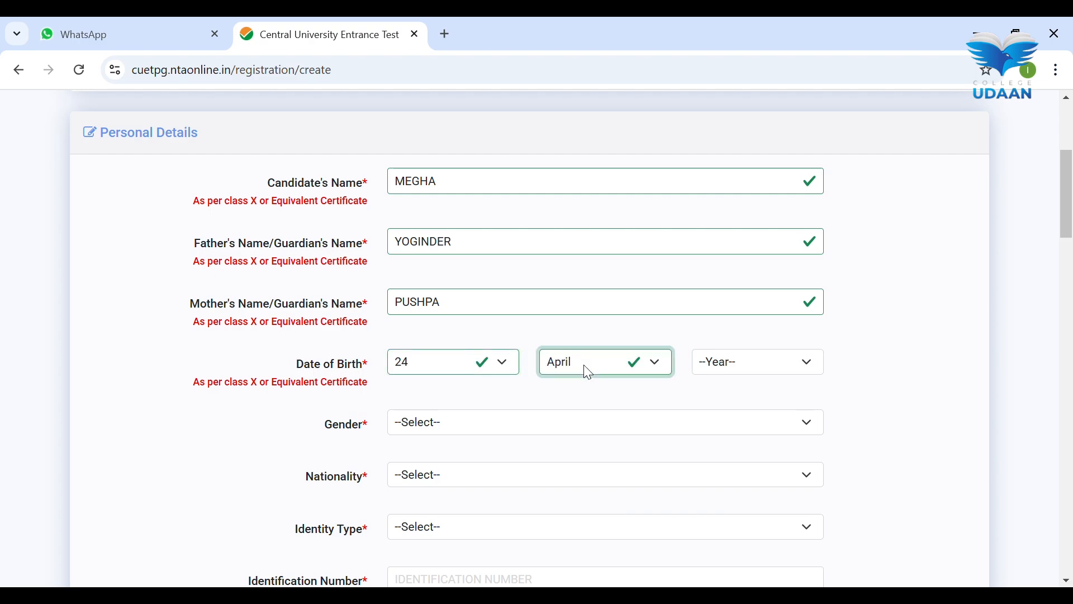
left_click(721, 362)
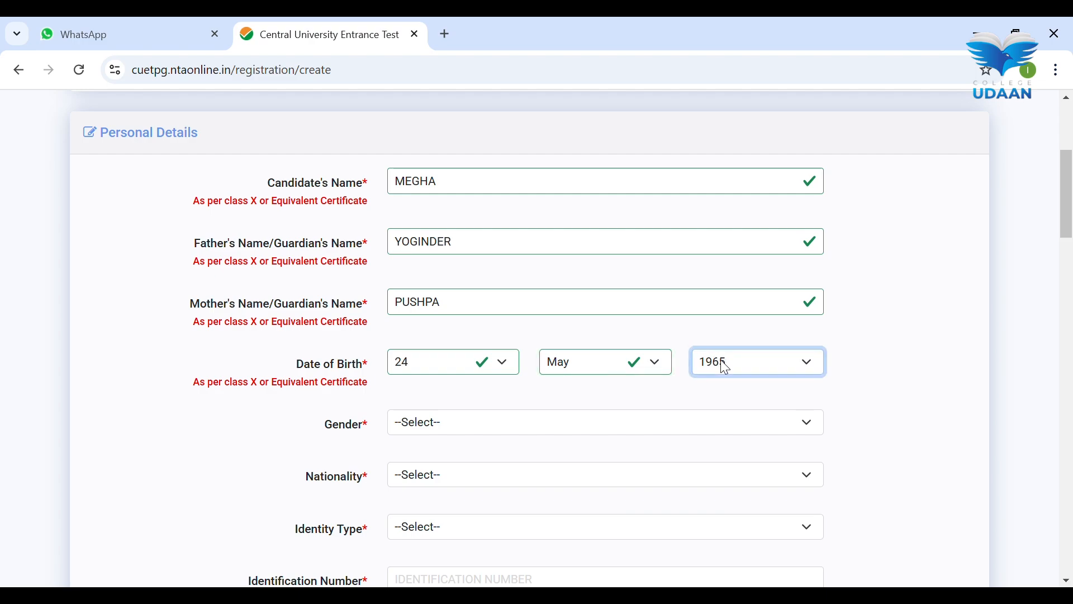
key("Down")
key("Down")
key("Down")
key("Down")
key("Down")
key("Down")
key("Down")
key("Down")
key("Down")
key("Down")
key("Down")
key("Down")
key("Down")
key("Down")
key("Down")
key("Down")
key("Down")
key("Down")
key("Down")
key("Down")
key("Up")
key("Up")
key("Up")
key("Up")
key("Up")
key("Up")
key("Up")
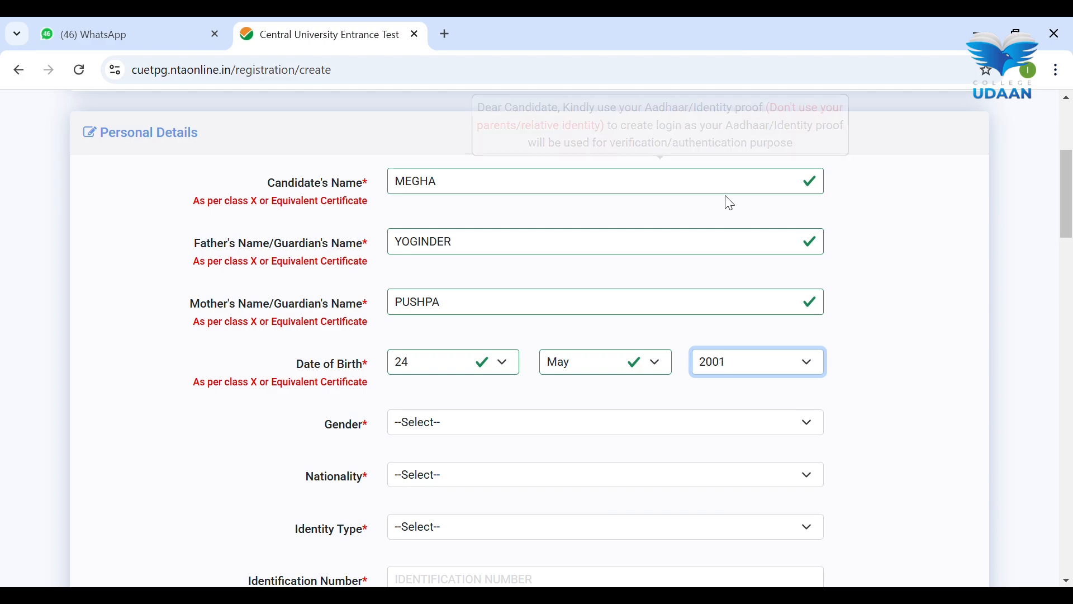
- Set the gender to FEMALE and the nationality to INDIAN
left_click(480, 420)
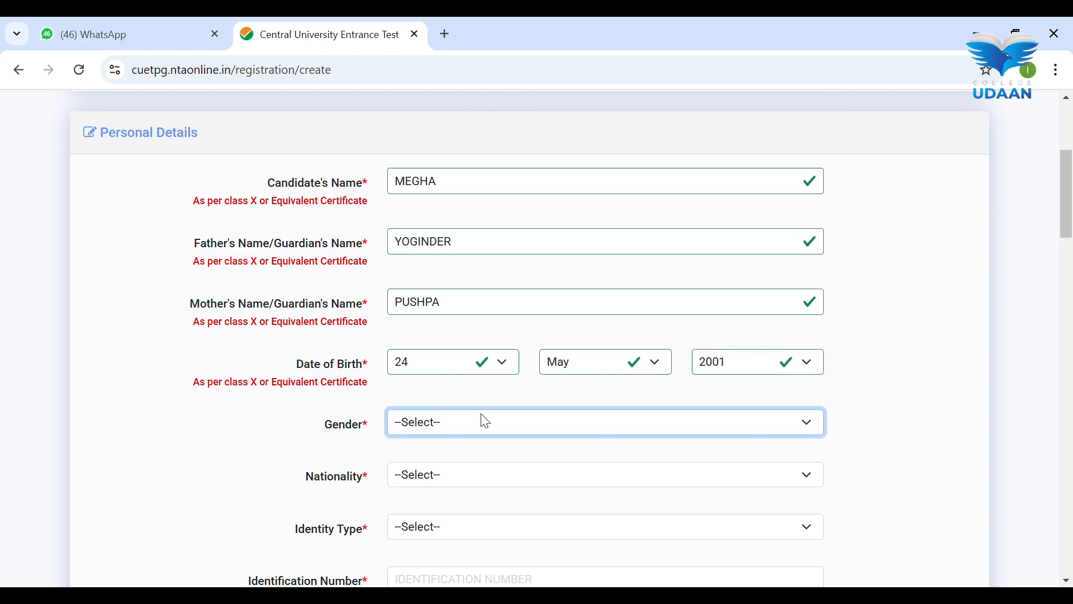
key("Down")
key("Down")
scroll(479, 419, "down", 3)
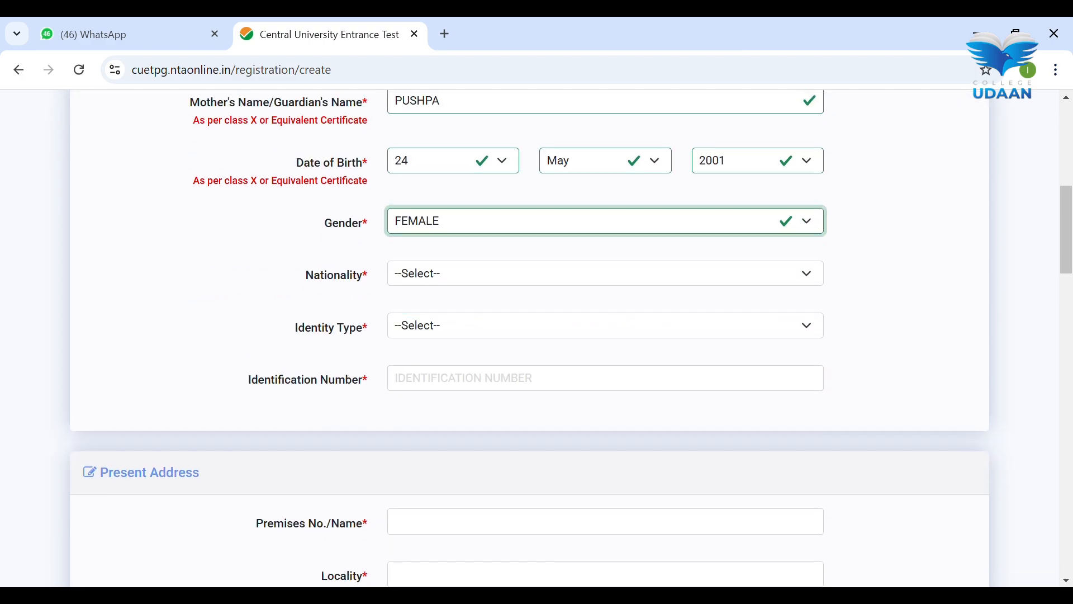
key("Tab")
key("Down")
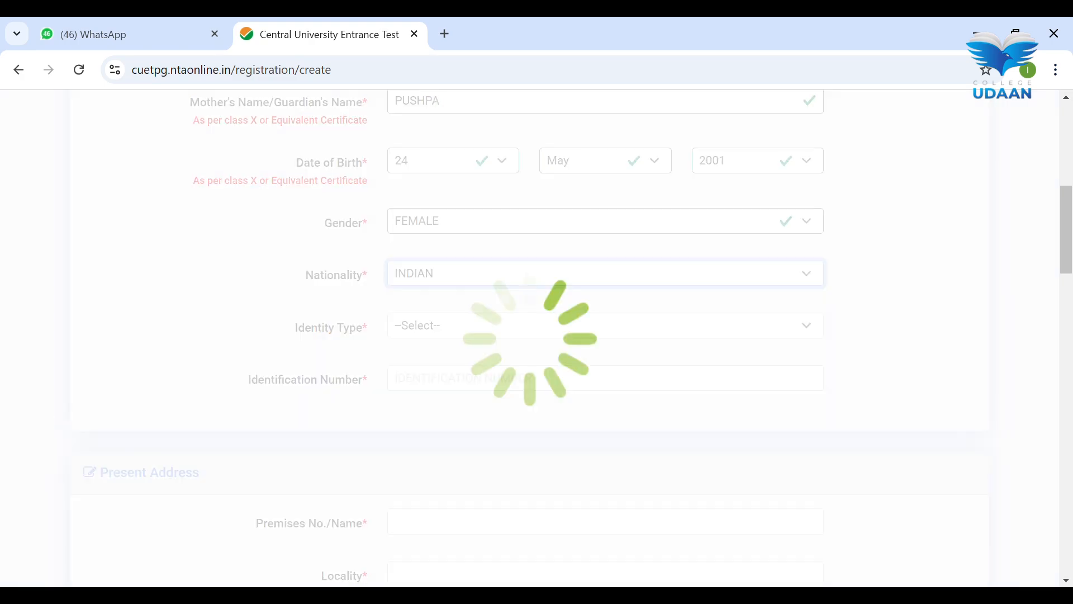
- Set the identity type to ANY OTHER VALID GOVT IDENTITY WITH PHOTOGRAPH and enter the candidate's identification number
left_click(506, 327)
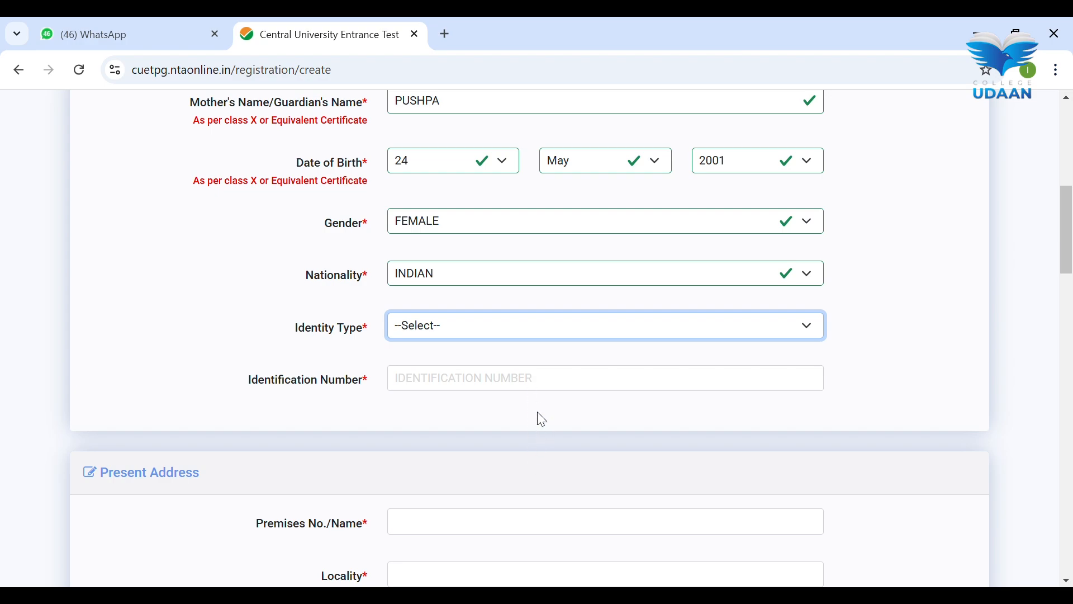
left_click(556, 381)
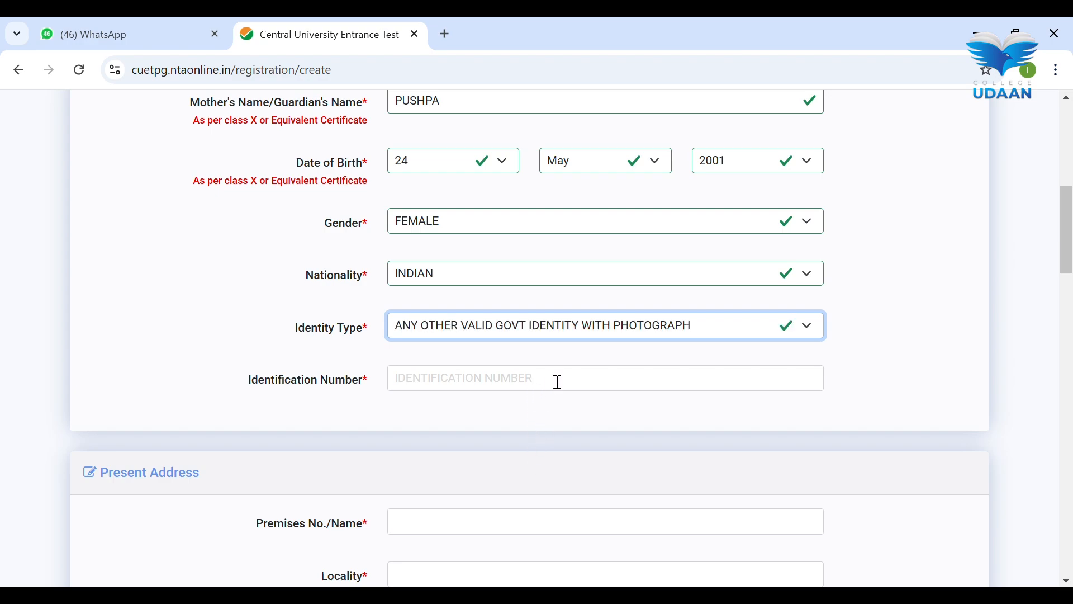
left_click(502, 385)
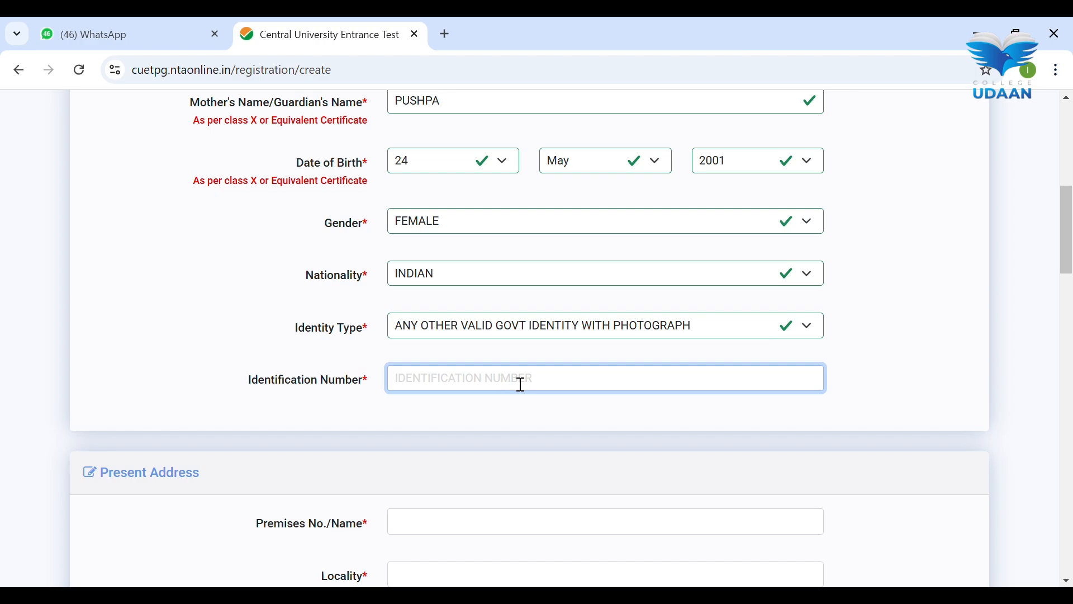
type("0")
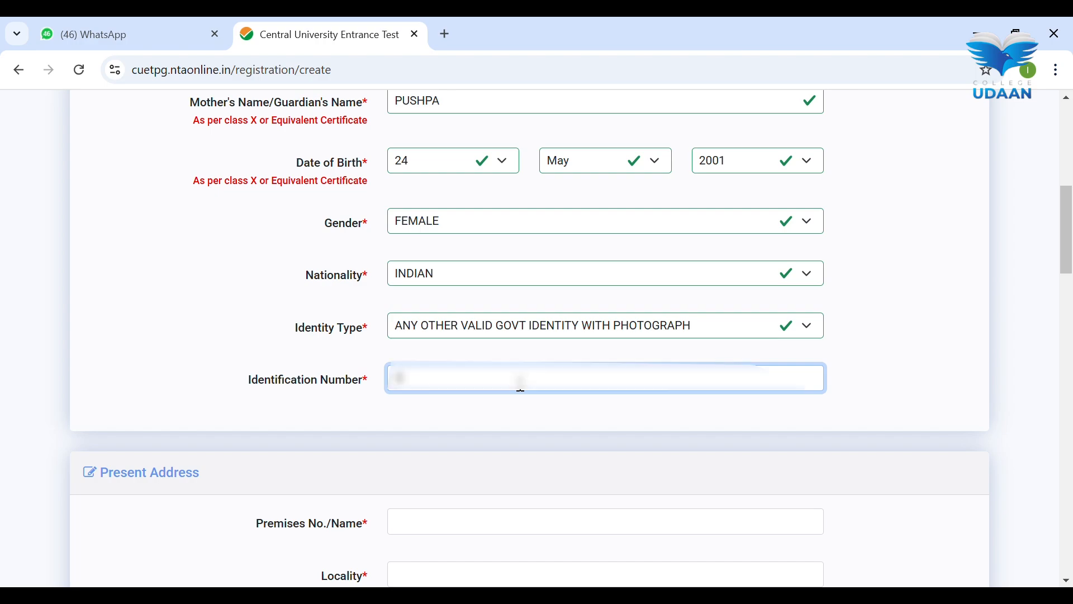
key("BackSpace")
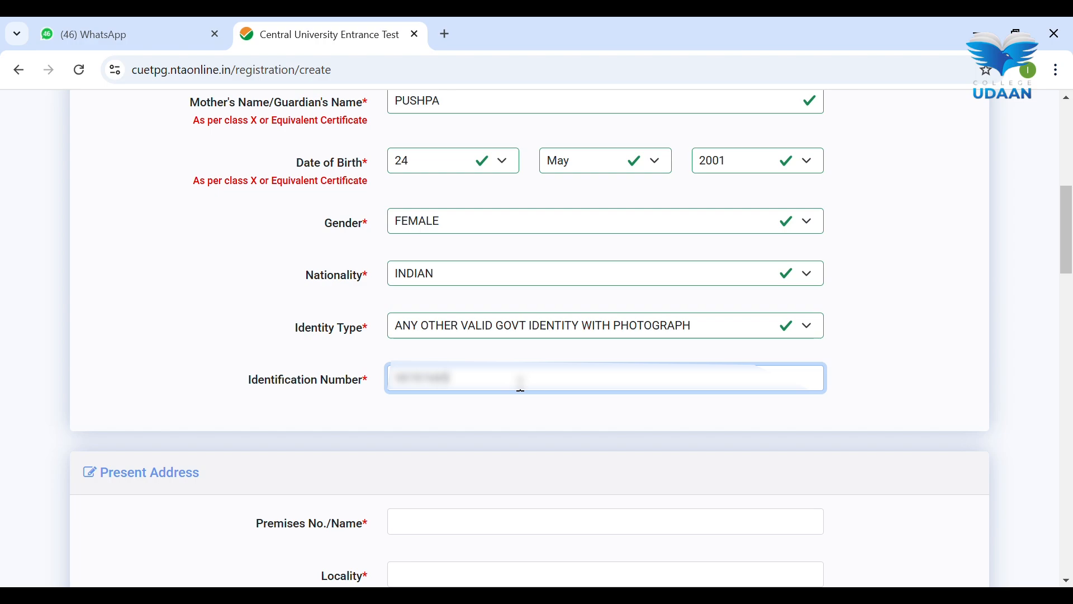
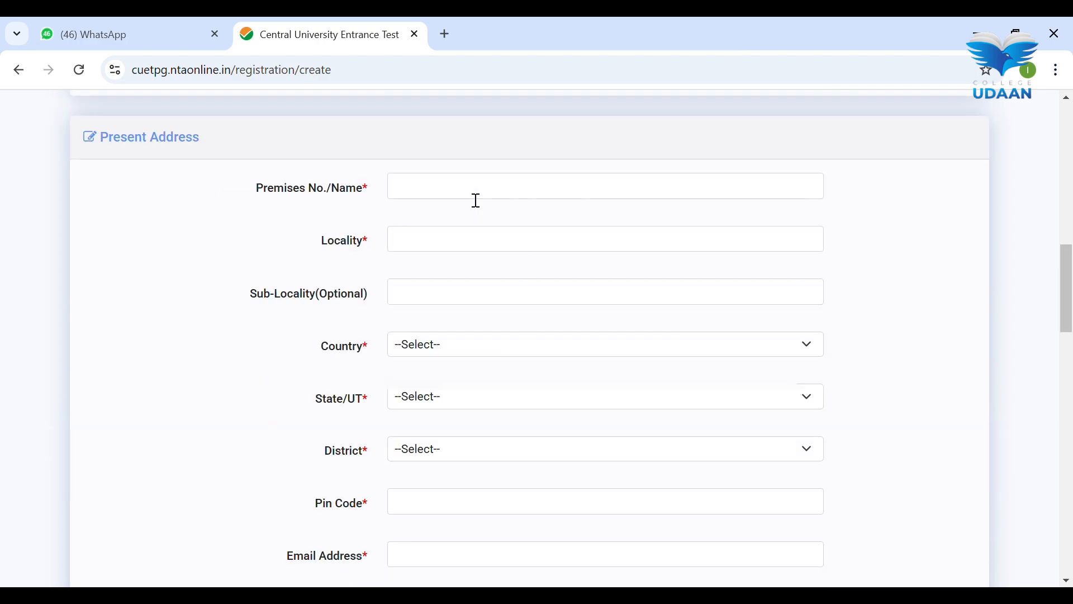
- Fill in the premises name and the locality of the candidate's present address
left_click(475, 199)
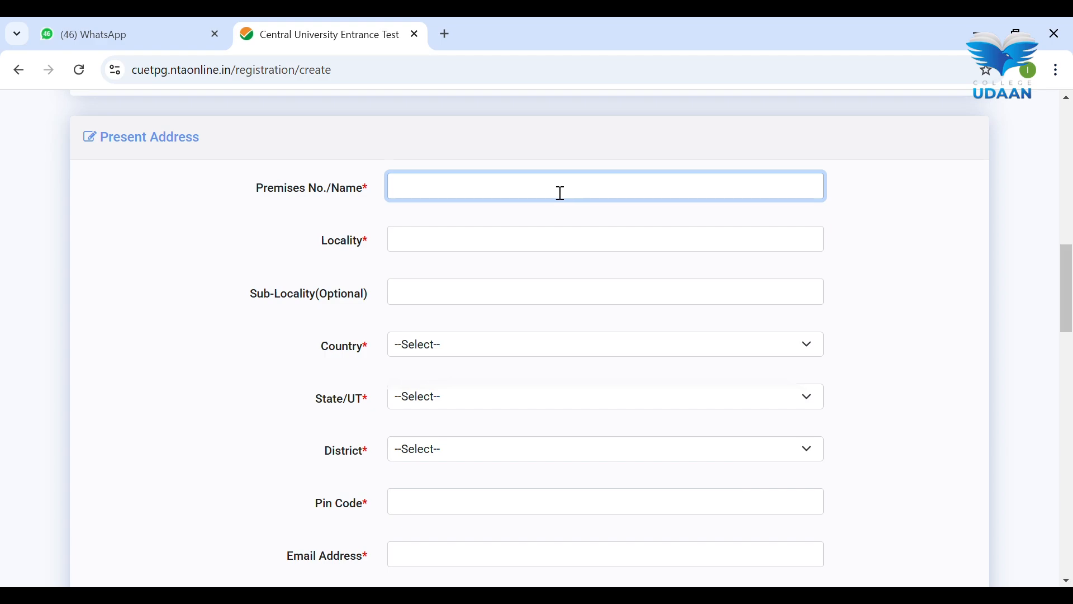
type("XYS COLONY")
left_click(492, 248)
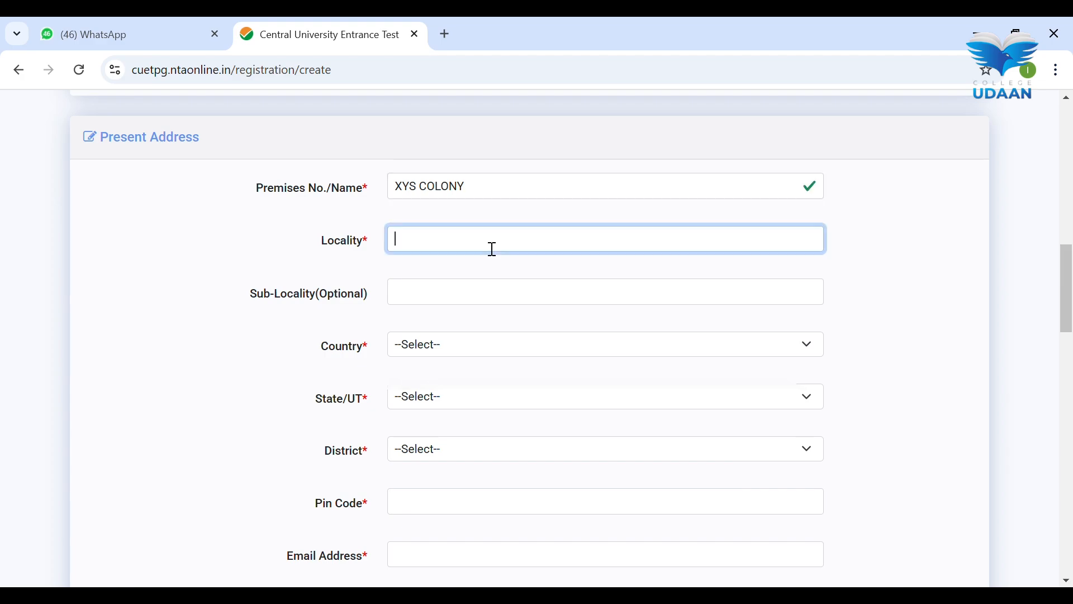
type("DELHU")
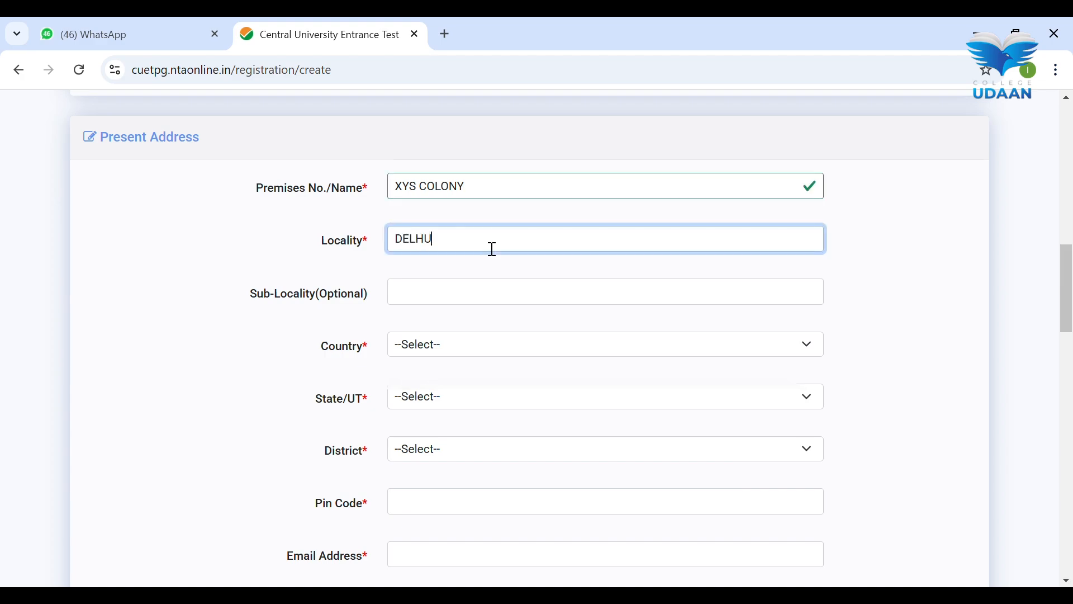
key("BackSpace")
- Set the present address's country to INDIA, state to DELHI and district to East Delhi, and enter its postal code
left_click(473, 351)
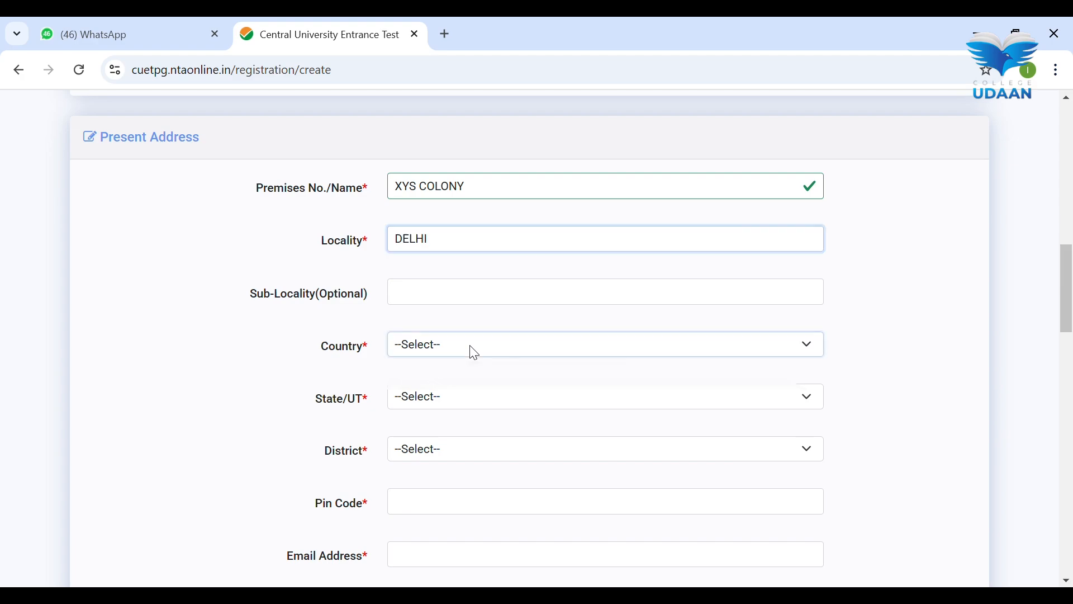
type("in")
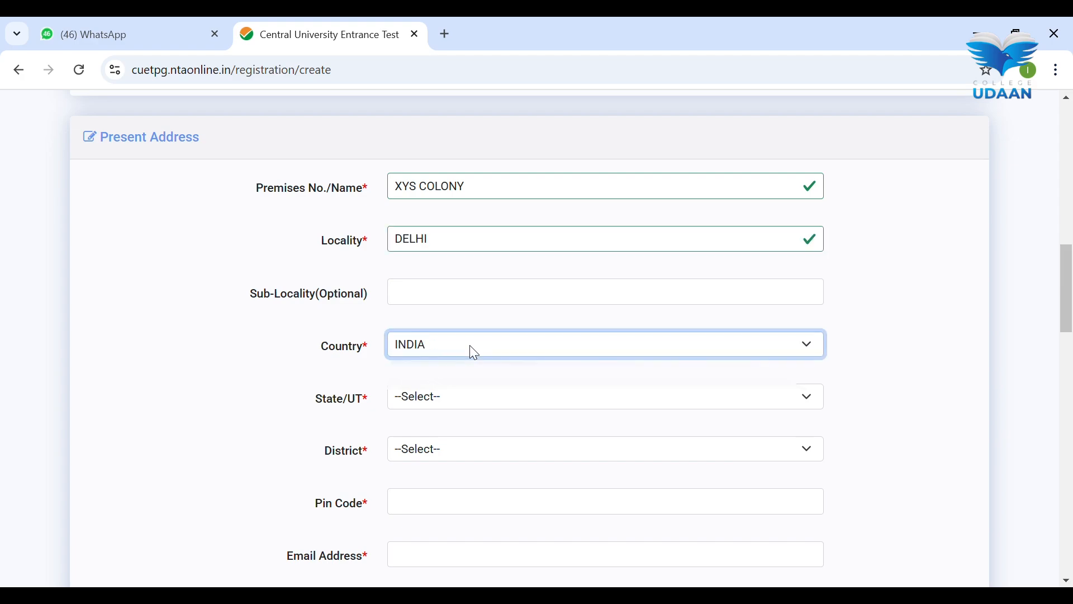
left_click(474, 400)
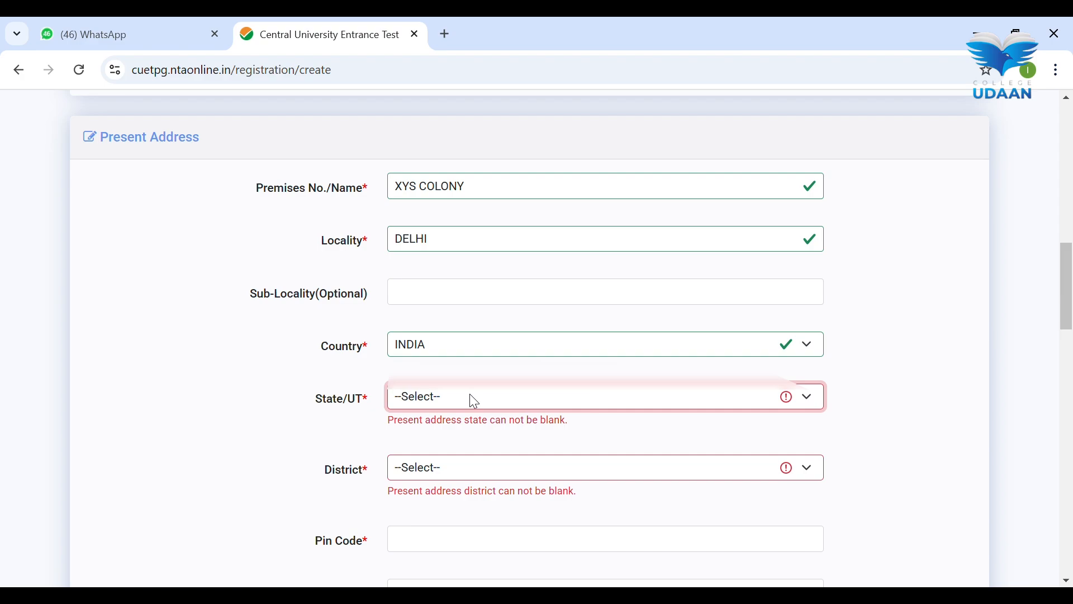
type("de")
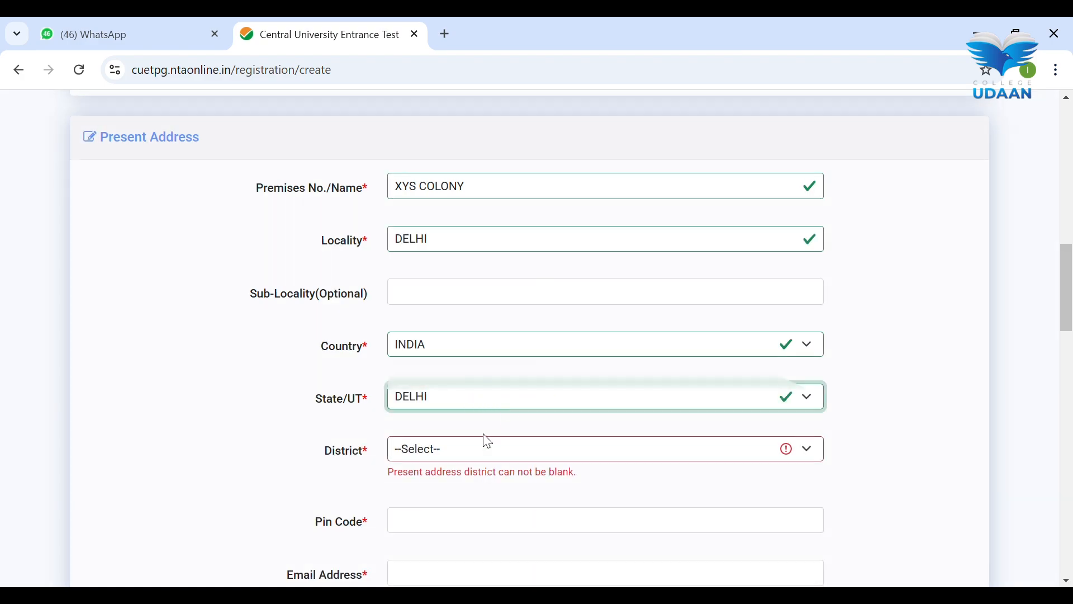
left_click(469, 451)
type("elhi")
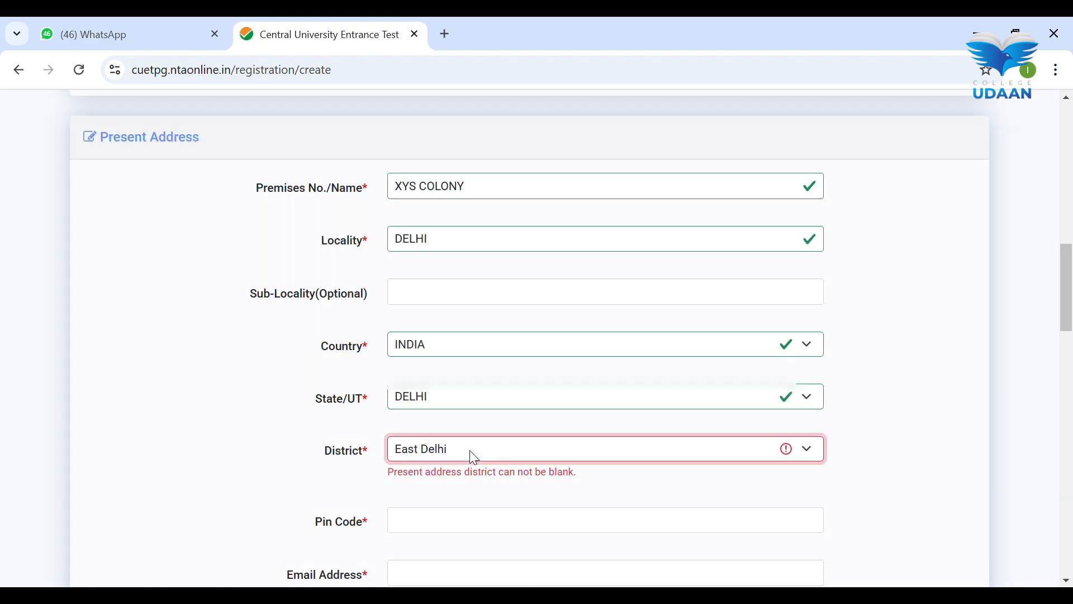
key("Tab")
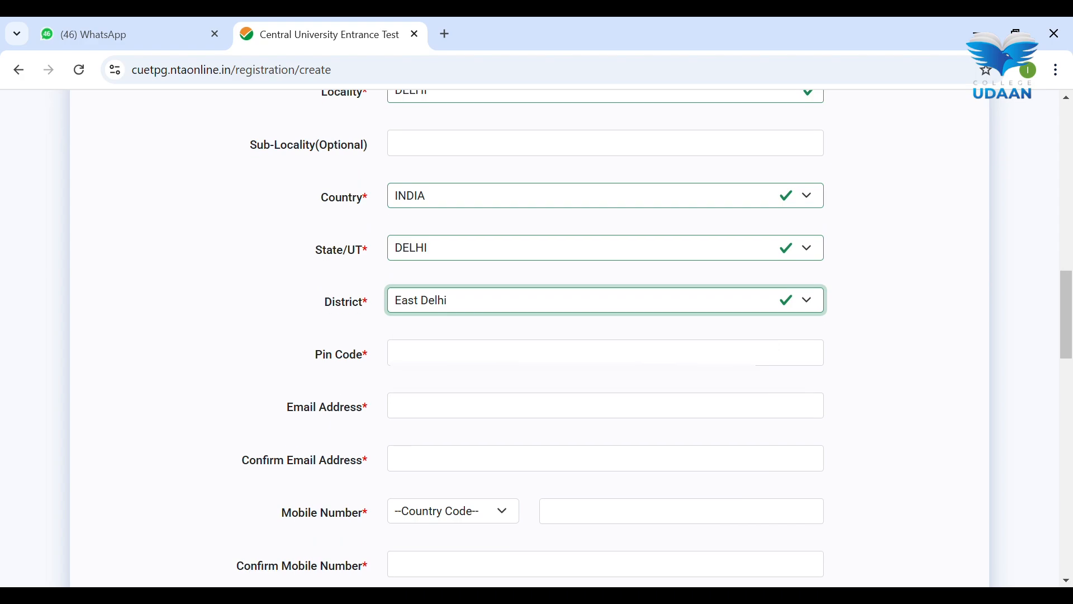
type("110092")
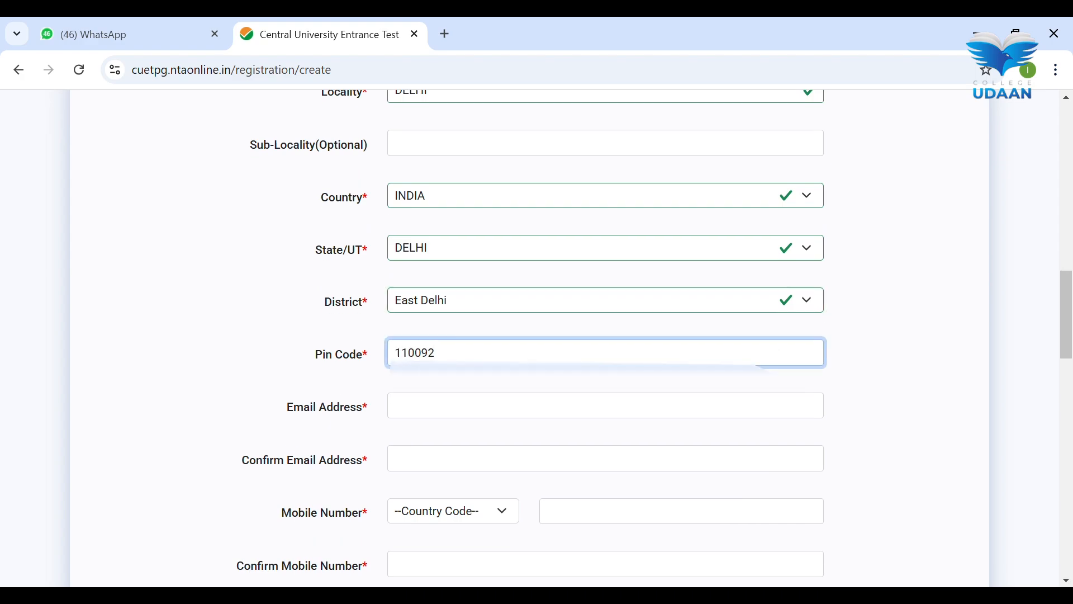
key("Tab")
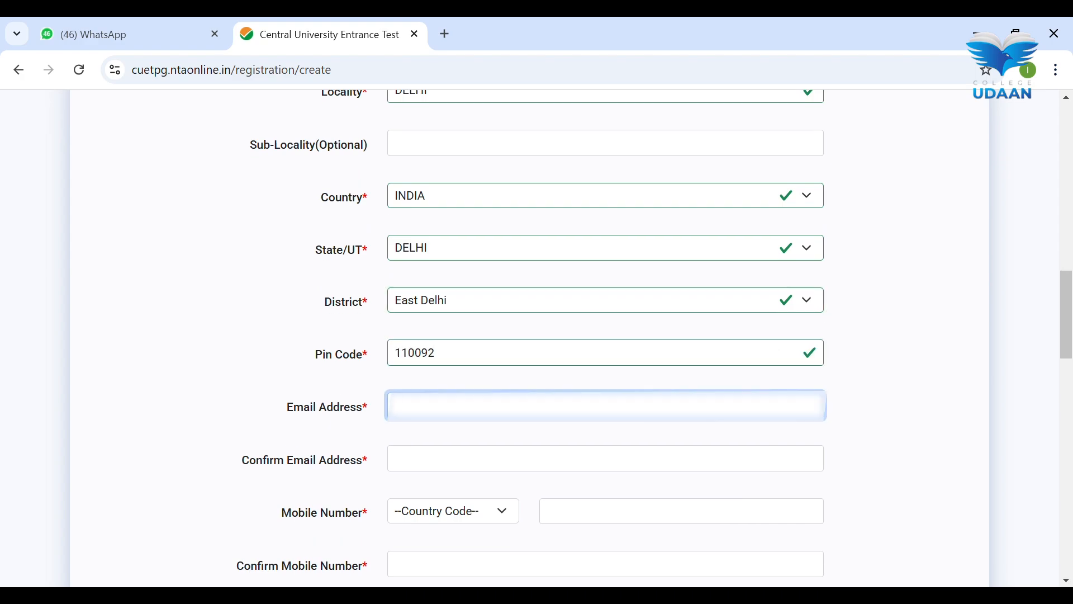
- Fill in the candidate's email address in the present address section
type("appu")
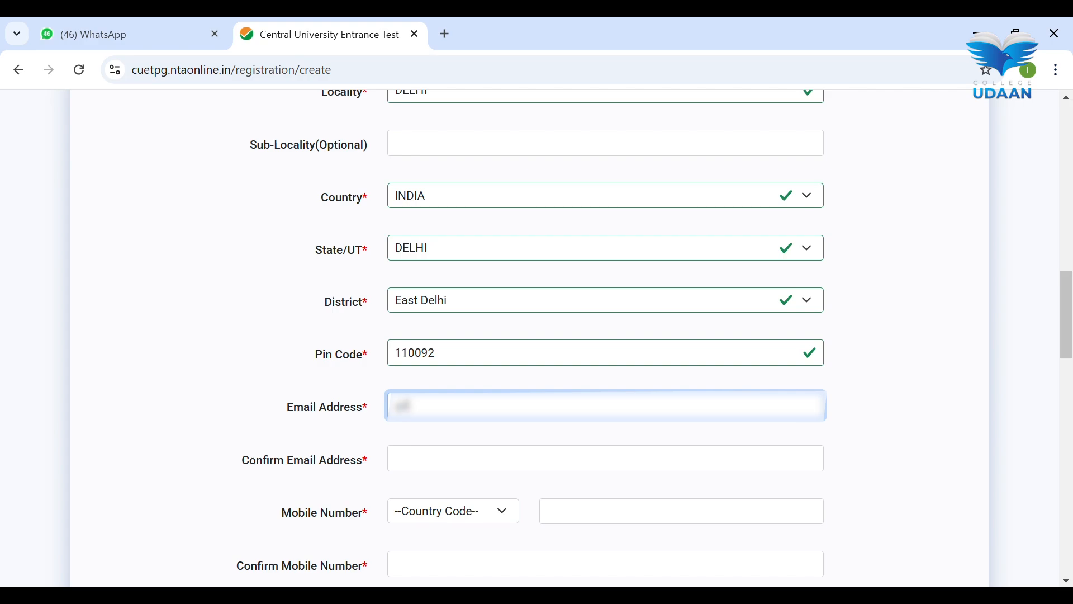
type("*************")
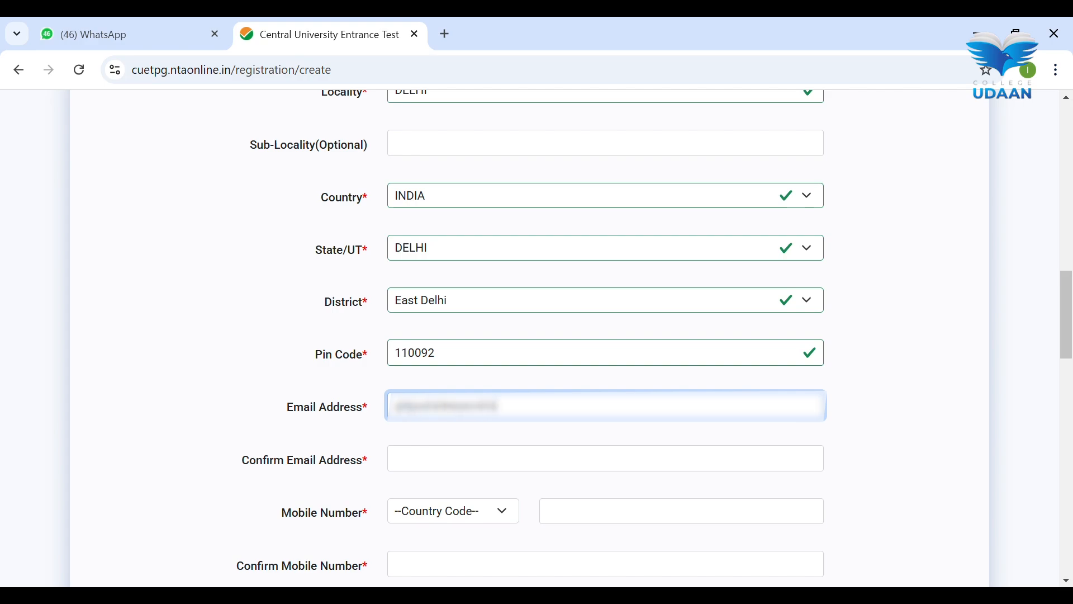
type("********.com")
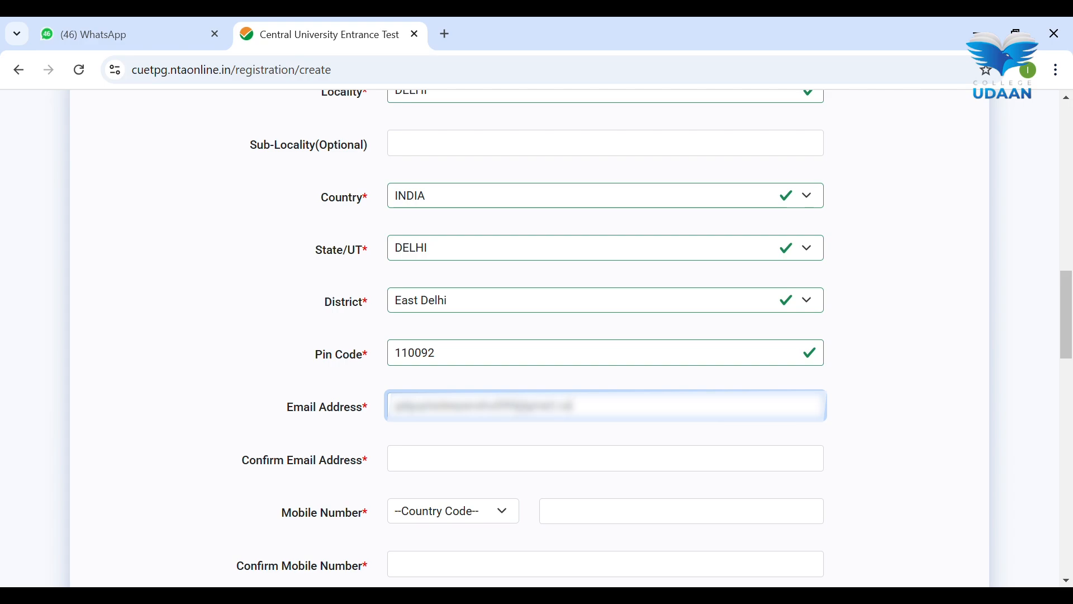
- Repeat the candidate's email address in the confirmation field
left_click(511, 475)
type("****")
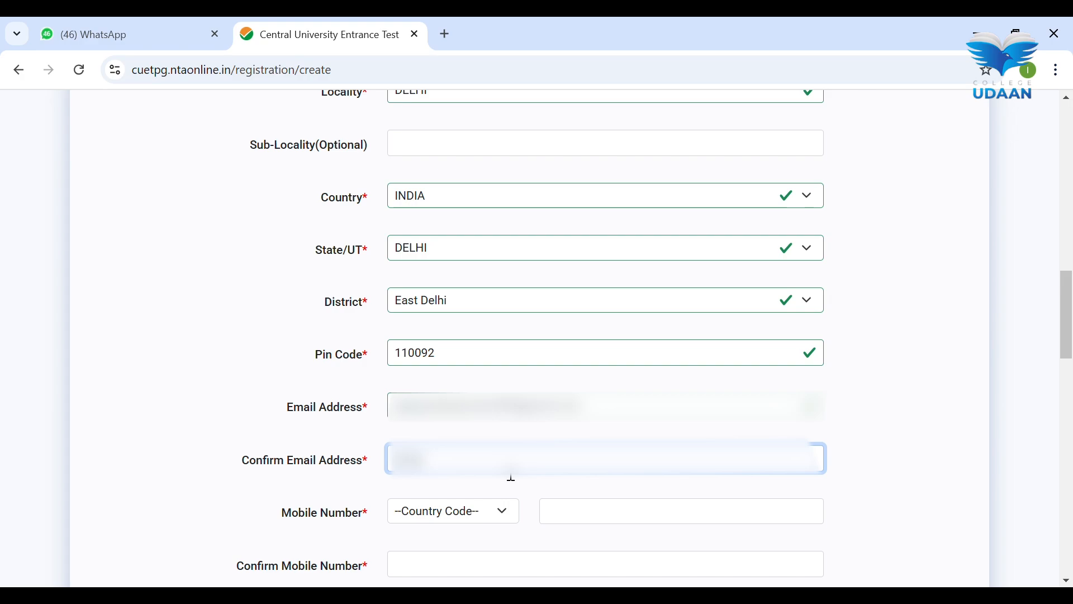
type("*****")
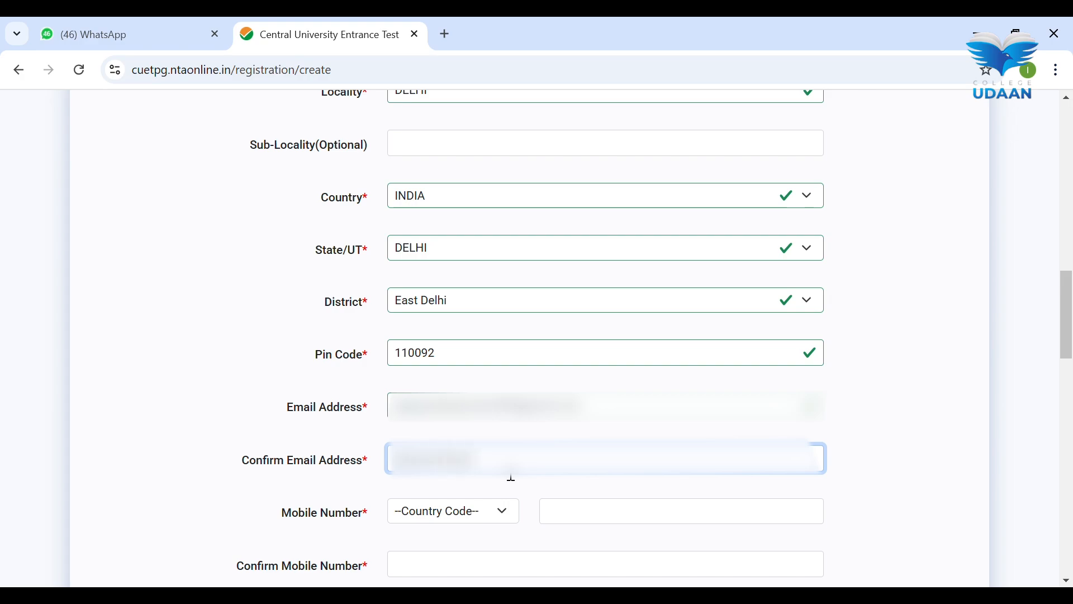
type("**")
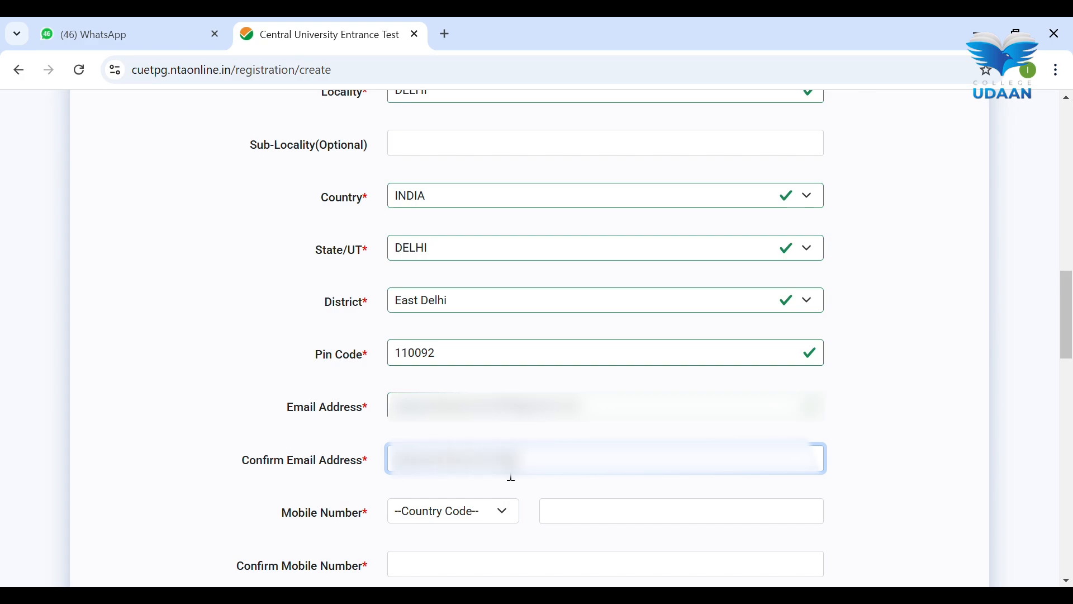
type("*****")
- Set the mobile country code to +91 and enter the candidate's mobile number
scroll(569, 474, "down", 2)
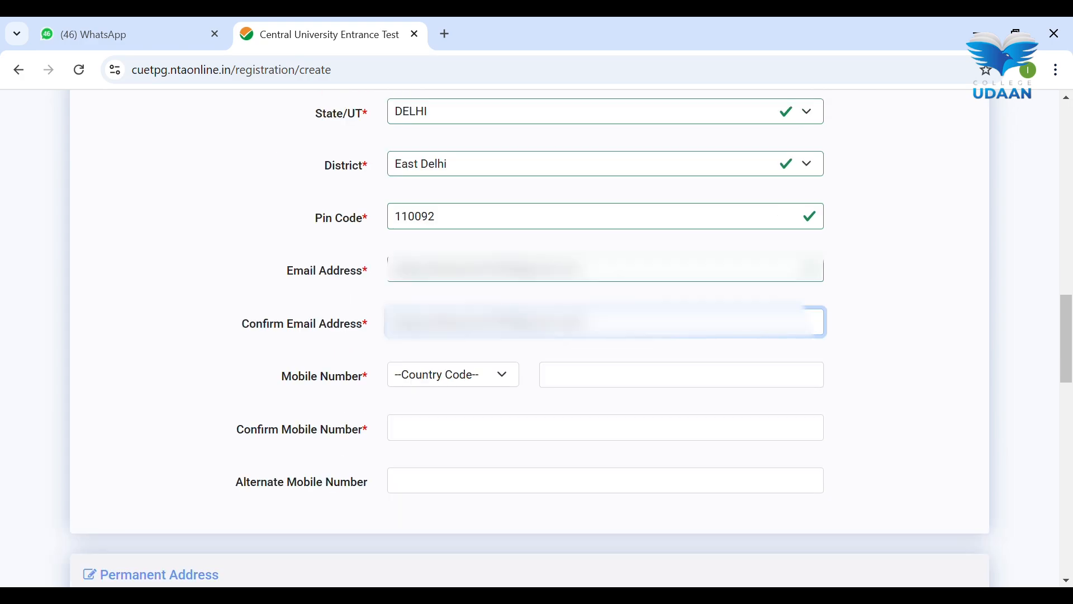
key("Tab")
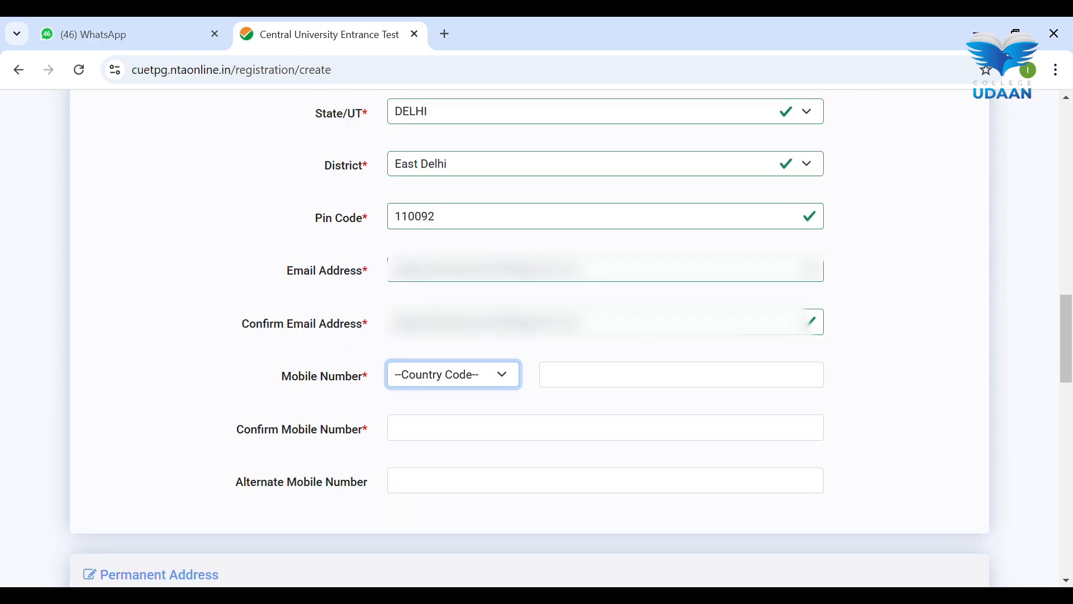
left_click(473, 440)
left_click(465, 394)
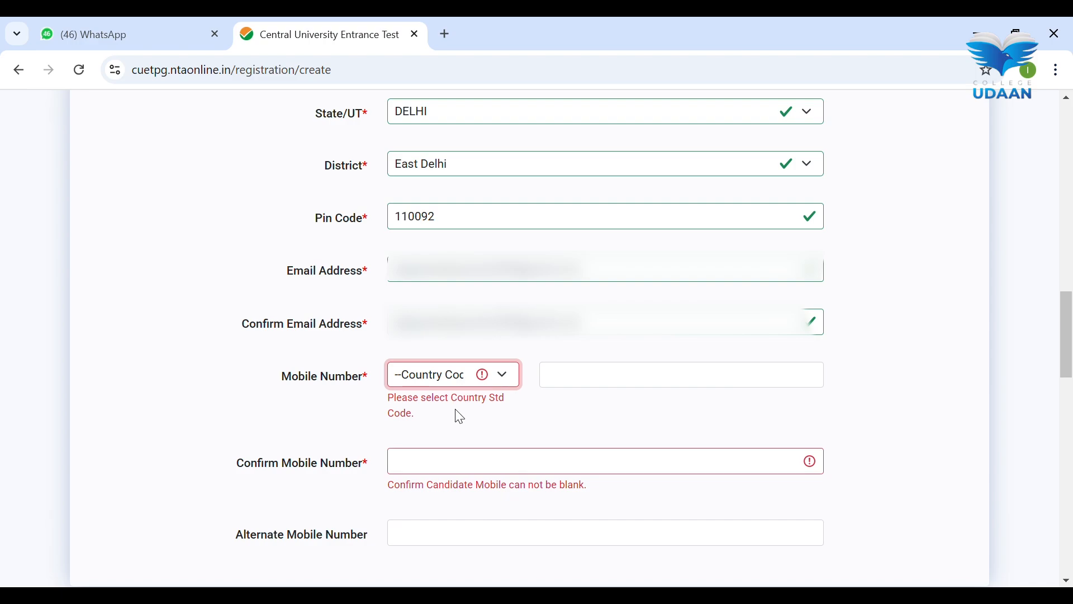
left_click(469, 415)
left_click(568, 386)
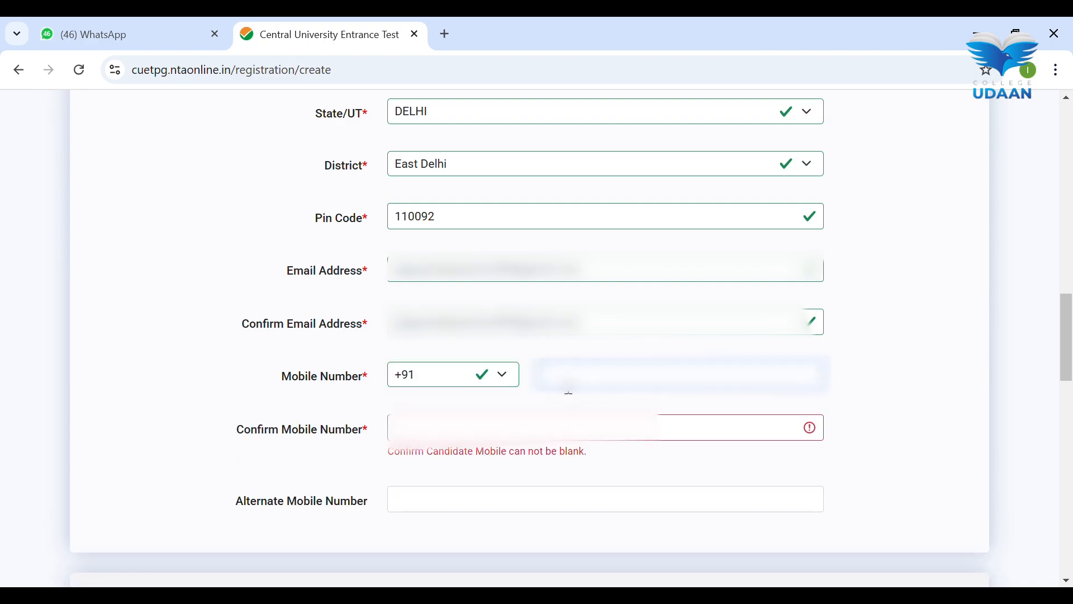
type("*********")
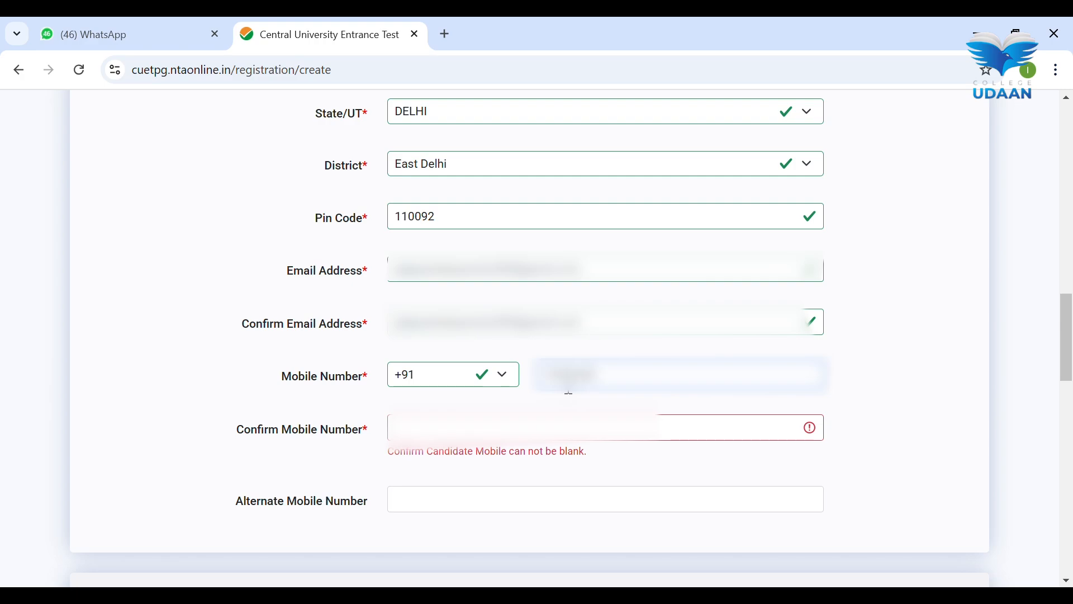
type("*")
- Repeat the candidate's mobile number in the confirmation field, correcting any mistyped digits
key("Tab")
type("****")
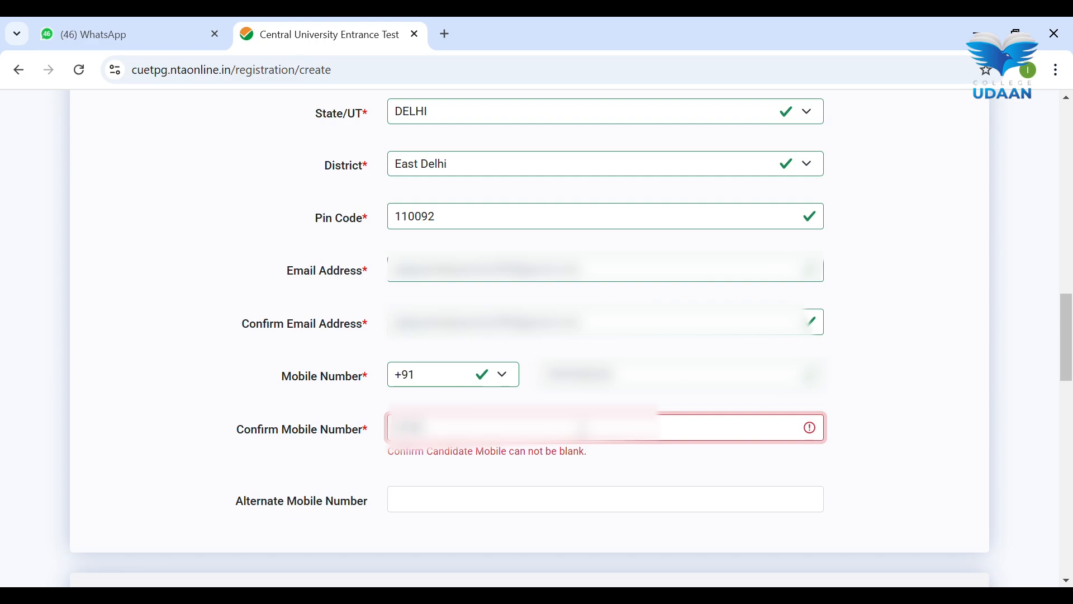
type("**")
key("BackSpace")
key("BackSpace")
key("BackSpace")
key("BackSpace")
key("BackSpace")
type("*****")
- Mark the permanent address as the same as the present address
scroll(512, 340, "down", 5)
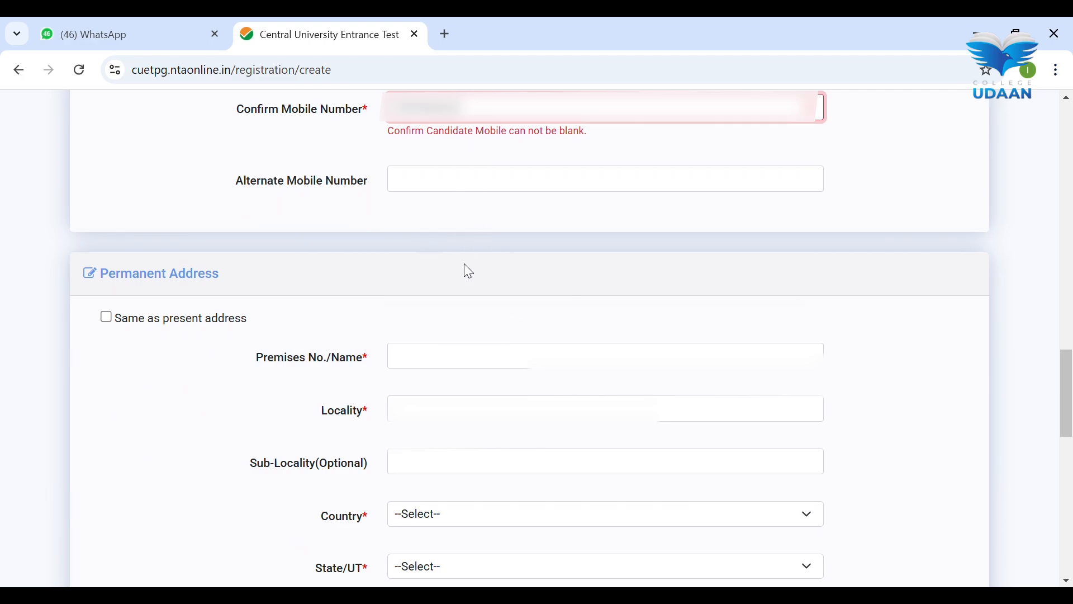
scroll(464, 277, "down", 2)
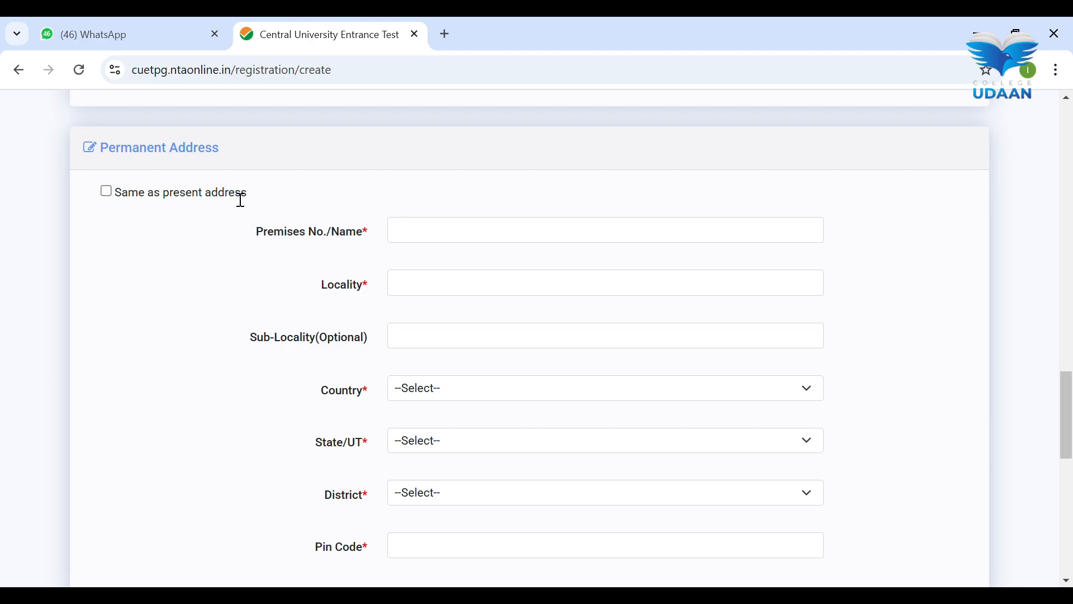
scroll(207, 201, "down", 1)
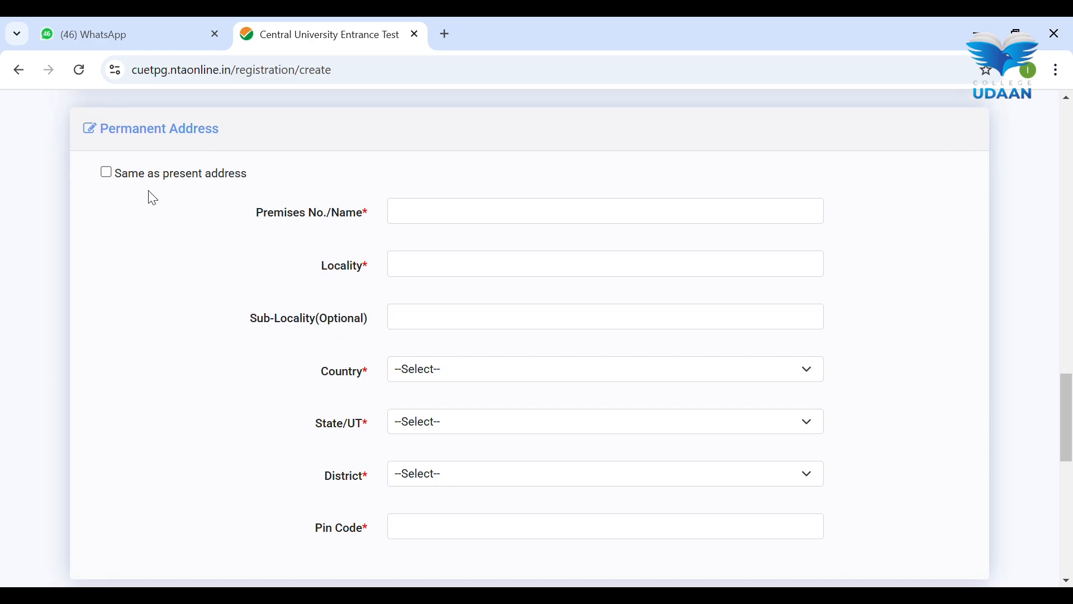
left_click(106, 173)
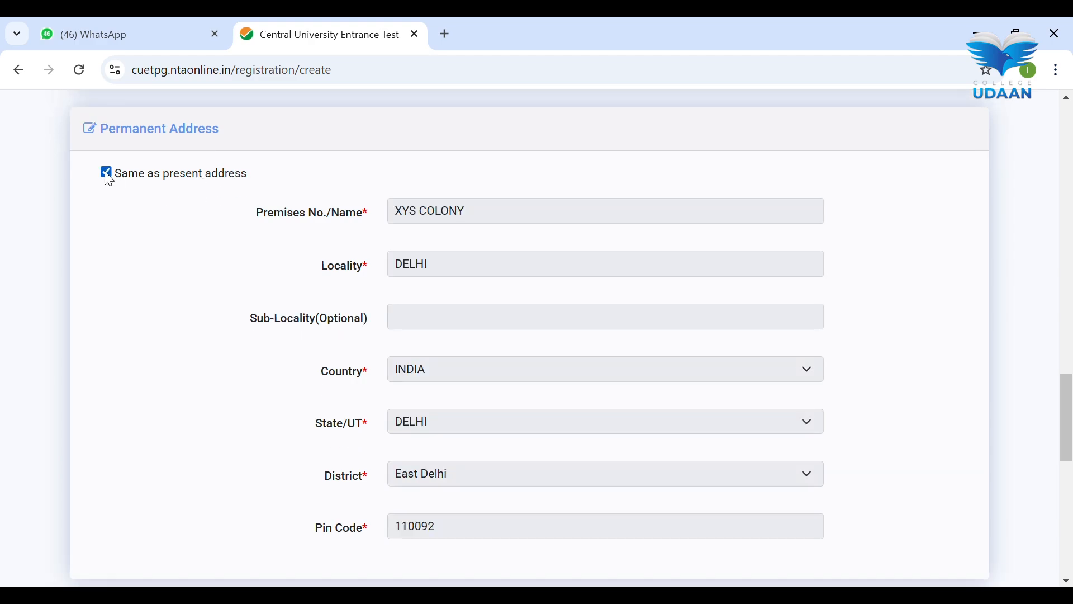
- Enter a new account password in the Choose Password section of the registration form
scroll(304, 287, "down", 10)
scroll(303, 284, "up", 5)
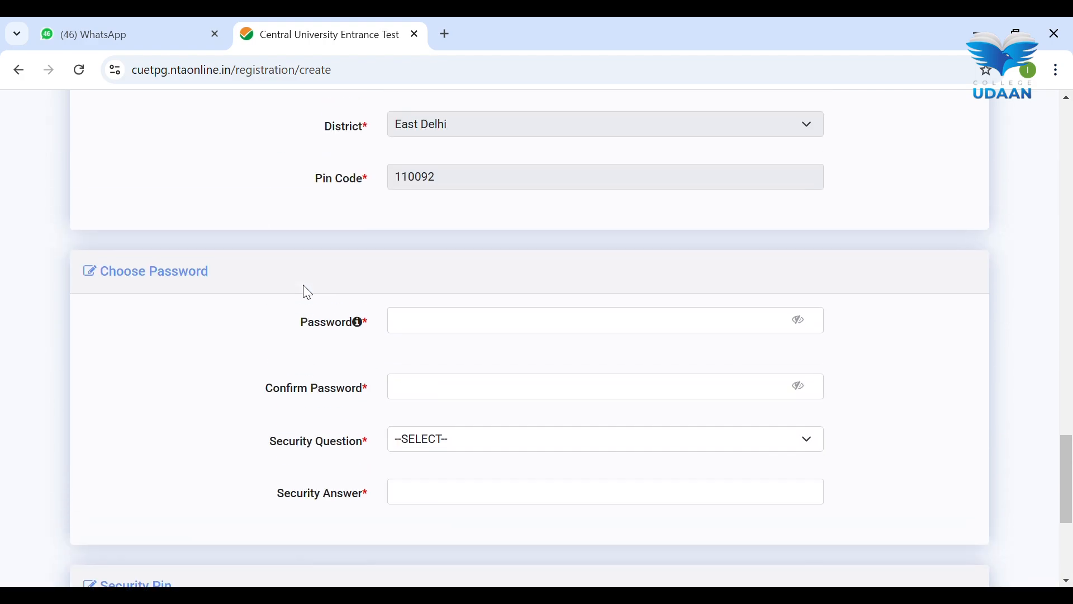
left_click(469, 323)
type("******")
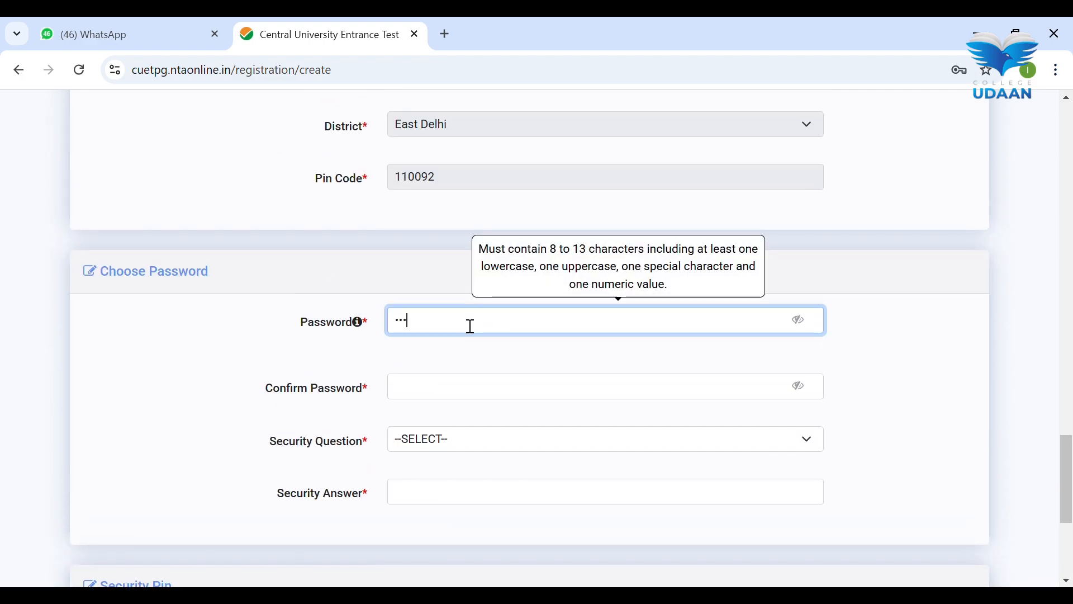
type("******")
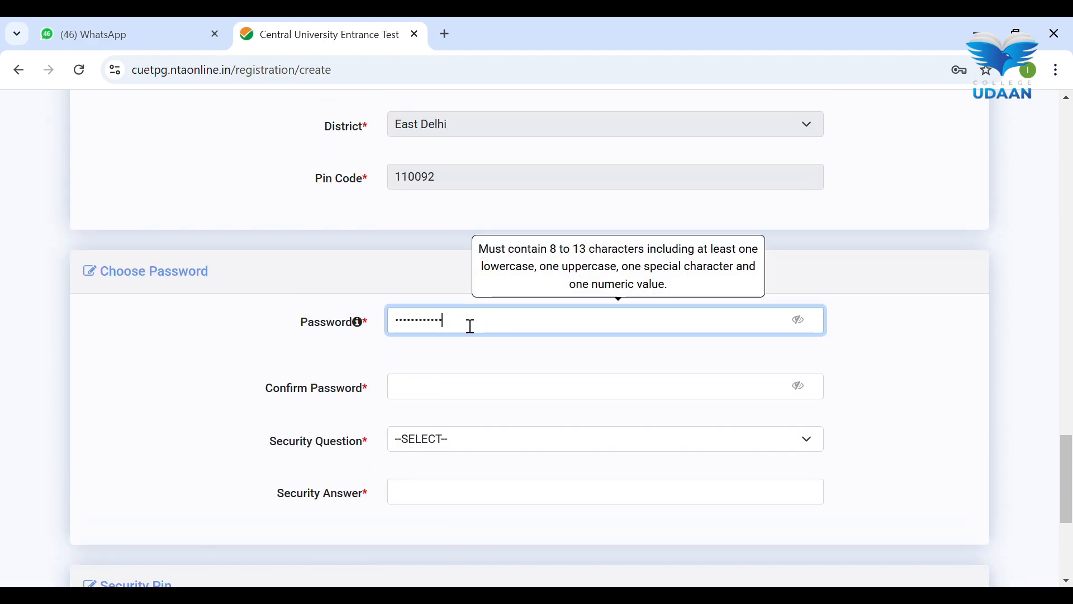
- Repeat the account password in the confirmation field
left_click(462, 392)
type("*")
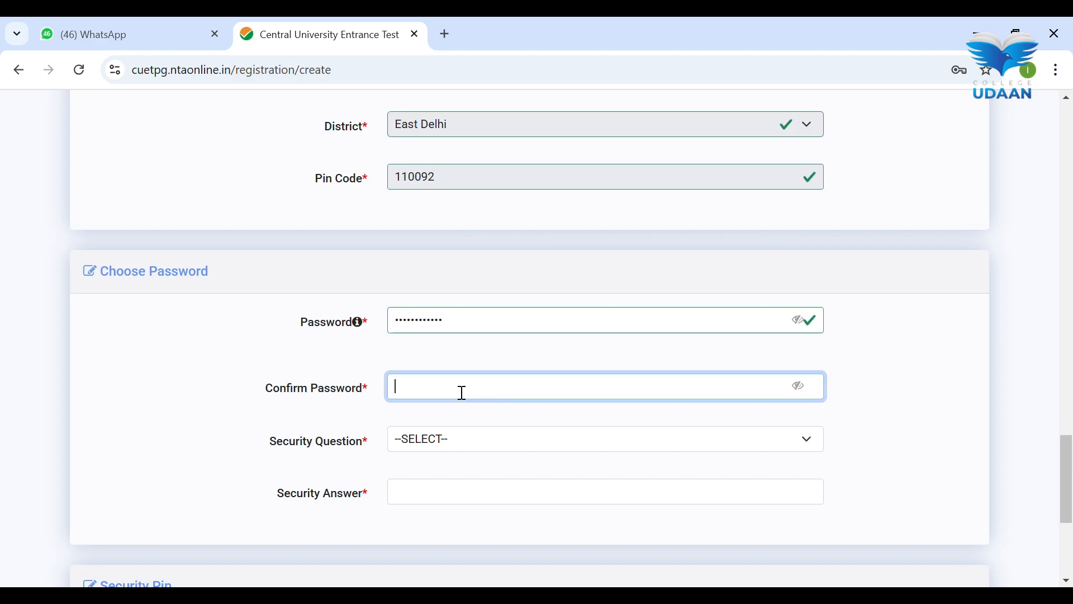
type("************")
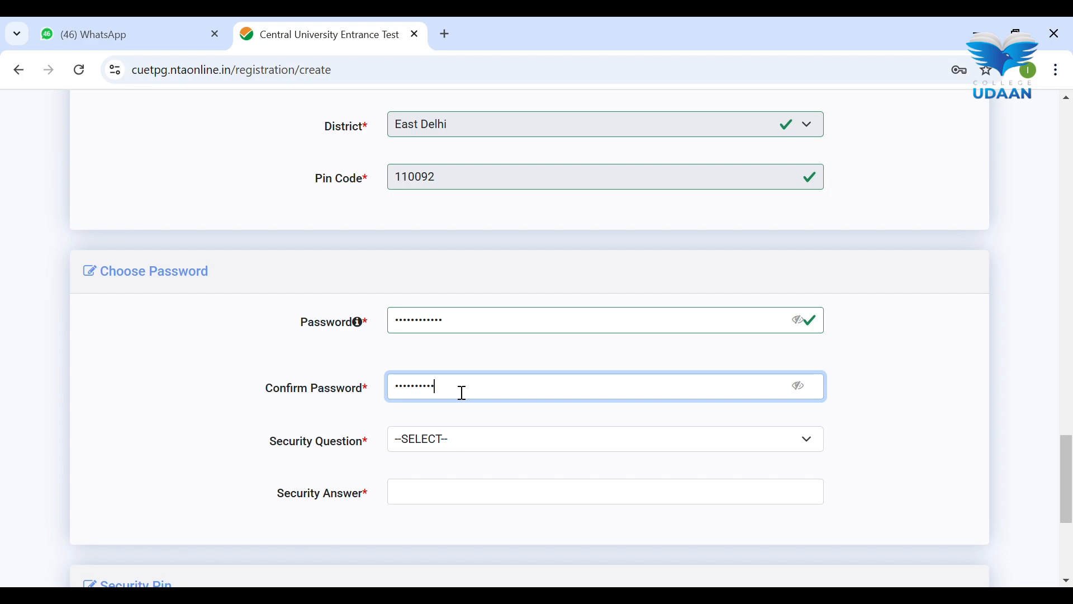
- Choose the security question "WHAT IS YOUR BIRTH CITY?" and enter the security answer
left_click(471, 435)
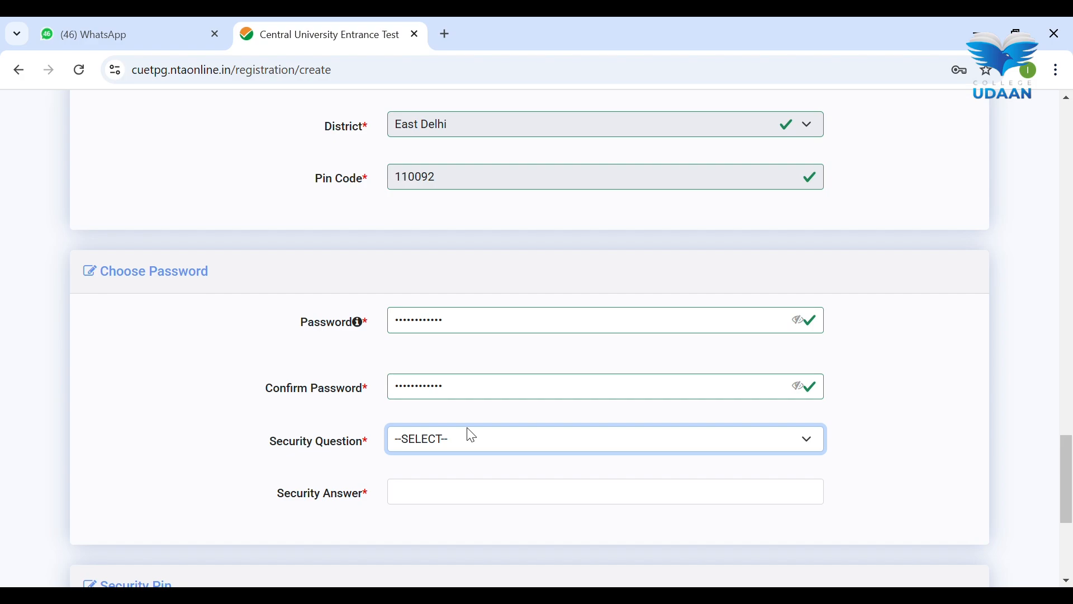
key("Down")
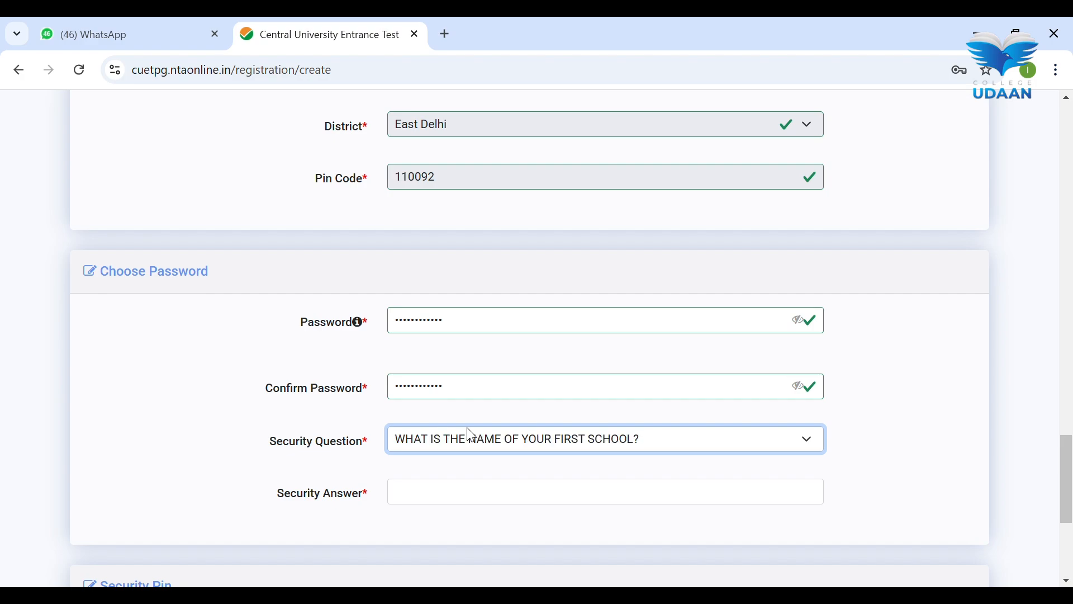
key("Down")
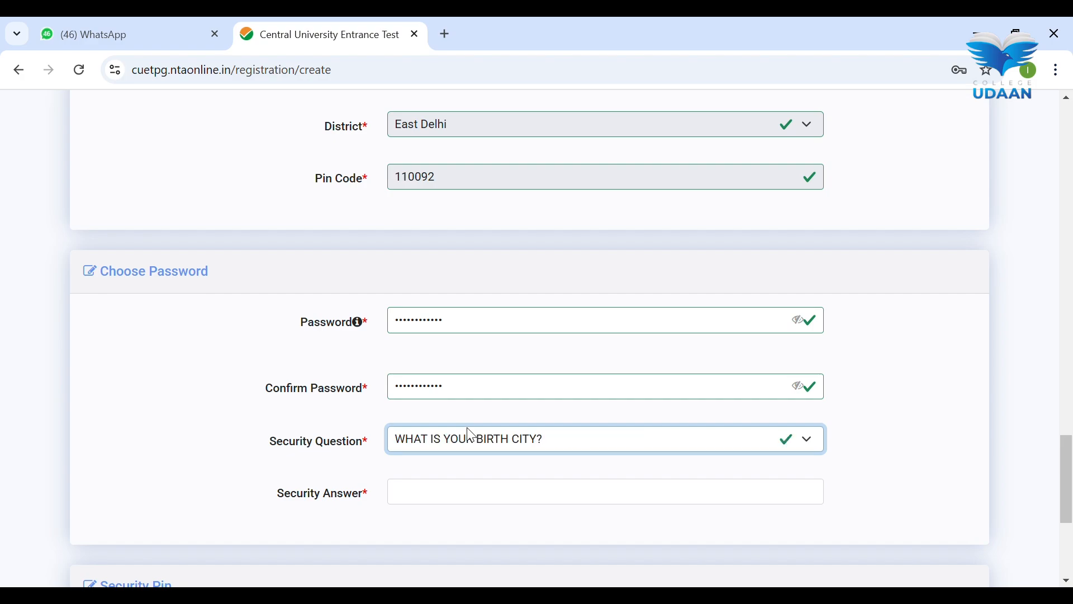
left_click(484, 499)
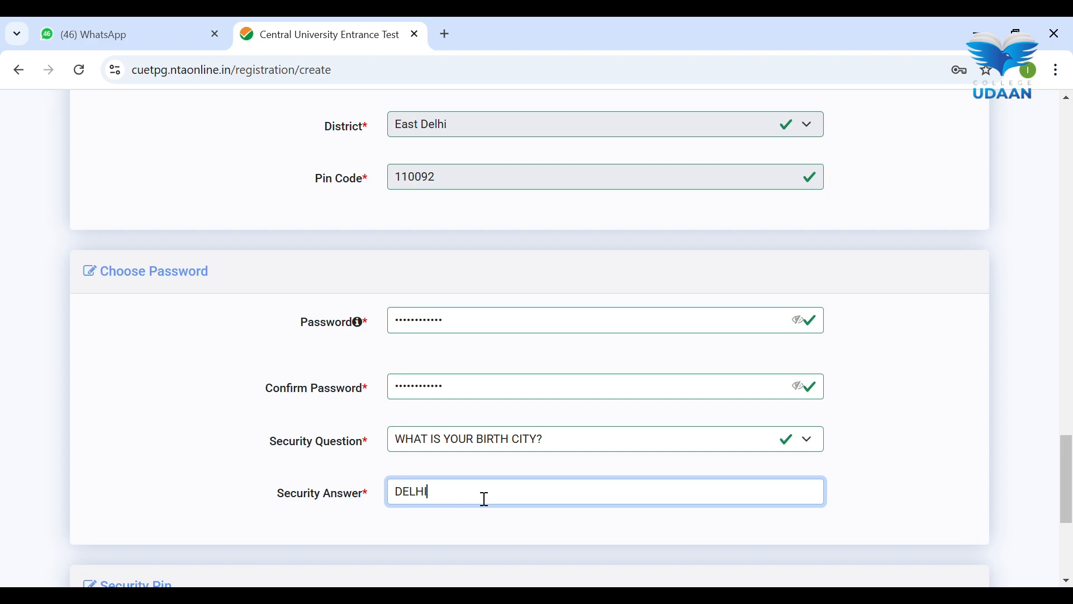
- Enter the case-sensitive security pin shown in the image and submit the registration form for review
scroll(484, 498, "down", 5)
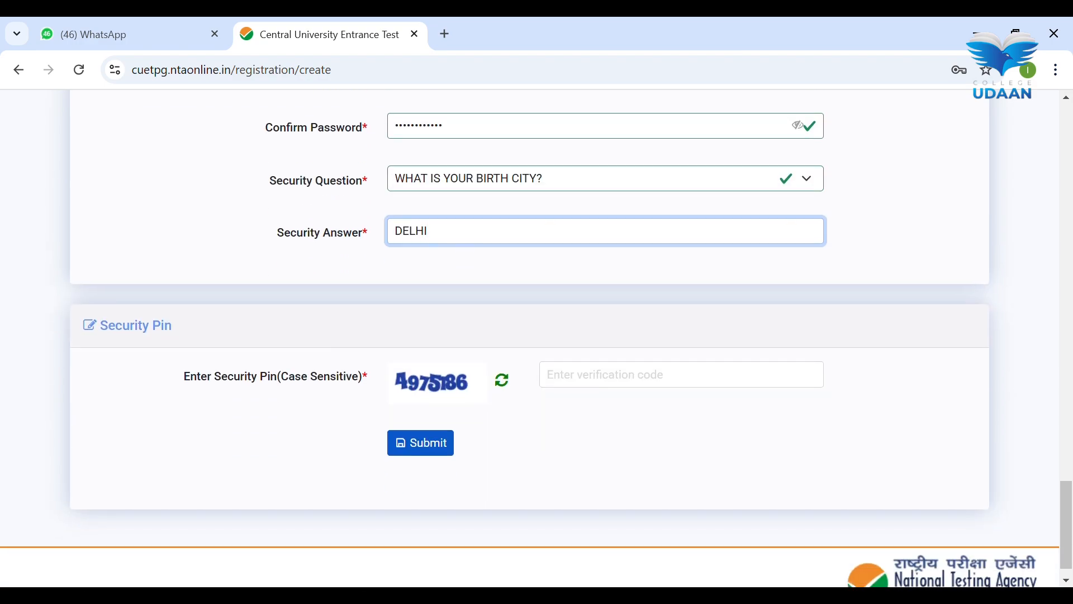
left_click(617, 393)
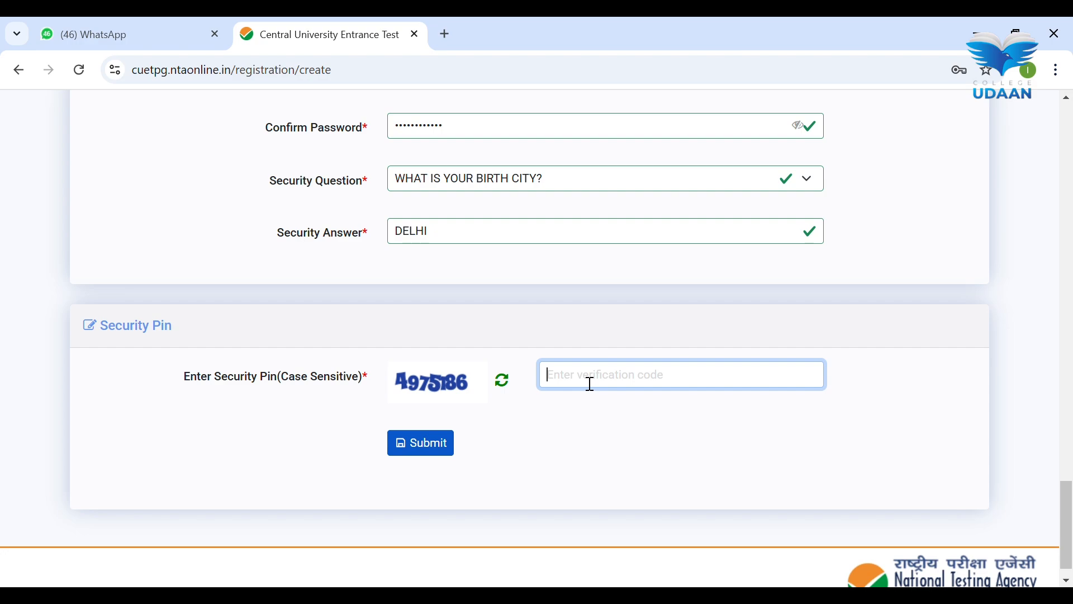
type("497578")
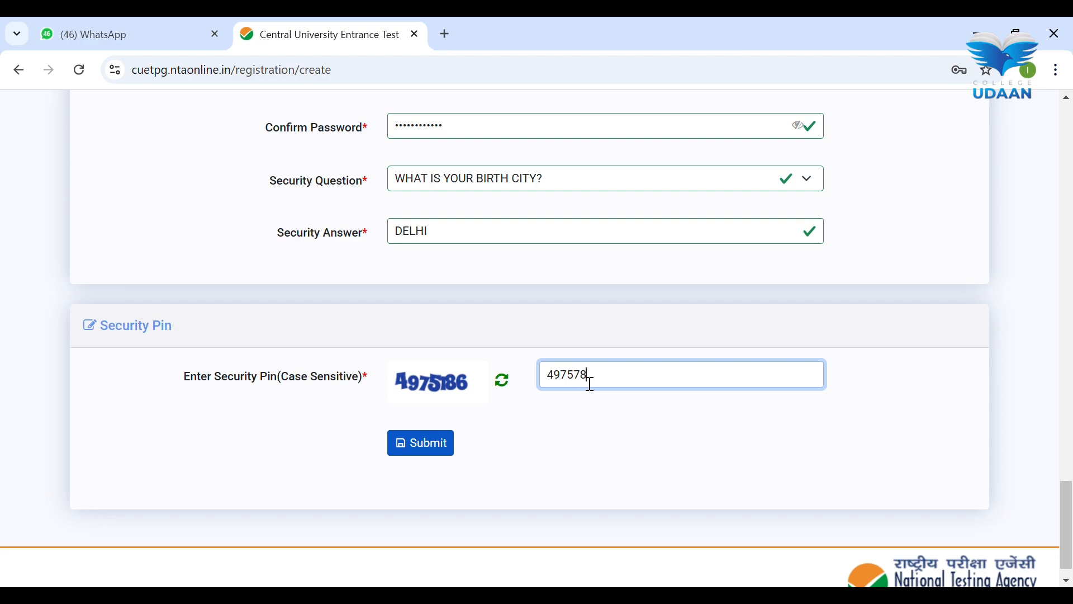
type("6")
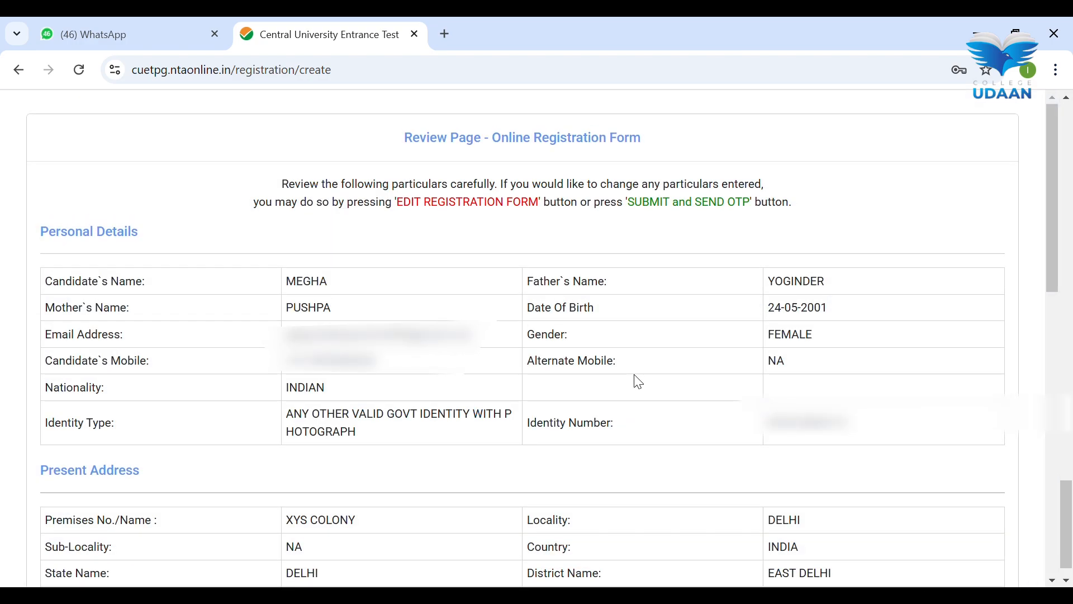
- Mark all particulars in the checklist as verified, agree to the declaration, and confirm submitting the registration form to get the OTP
scroll(639, 381, "down", 5)
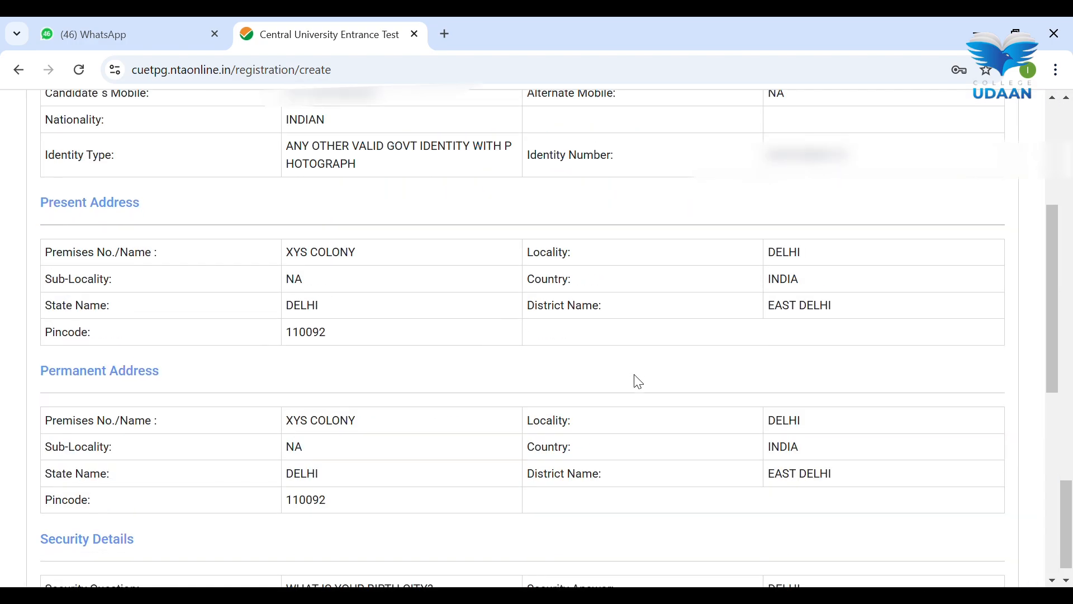
scroll(638, 381, "down", 8)
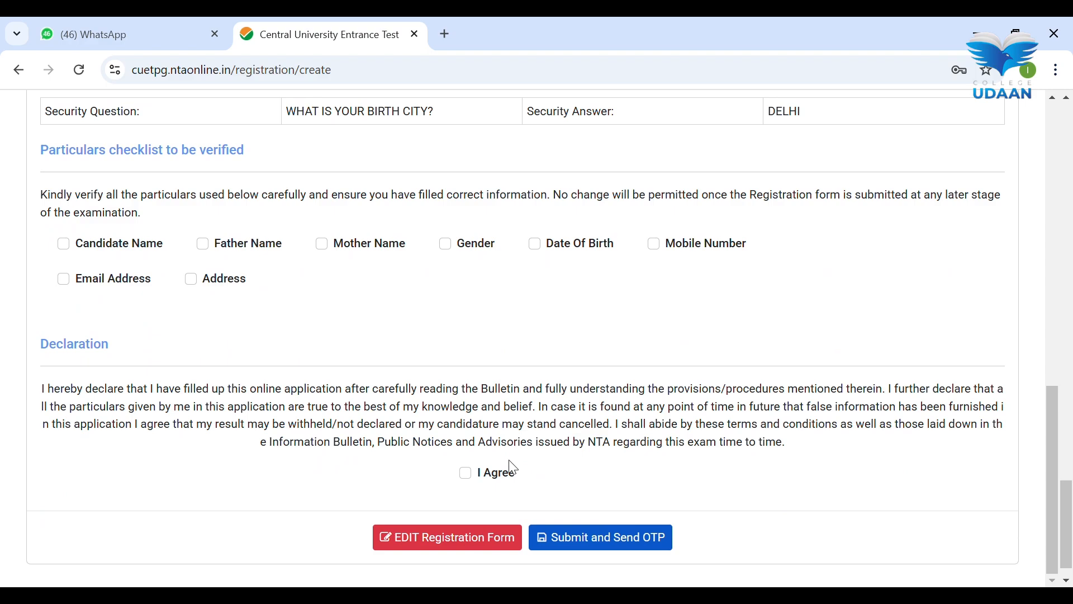
left_click(467, 476)
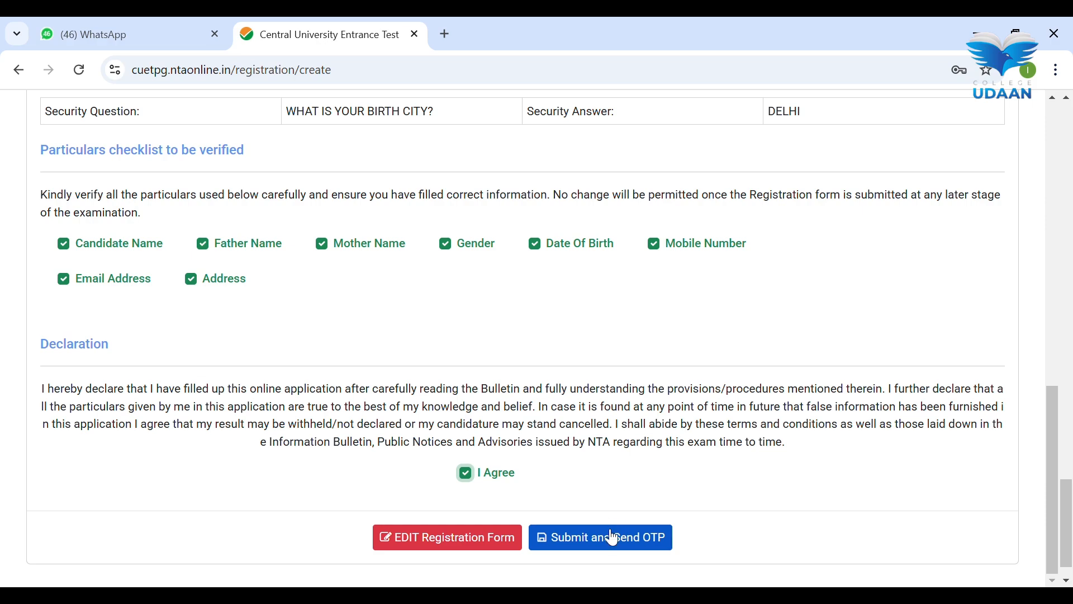
left_click(612, 537)
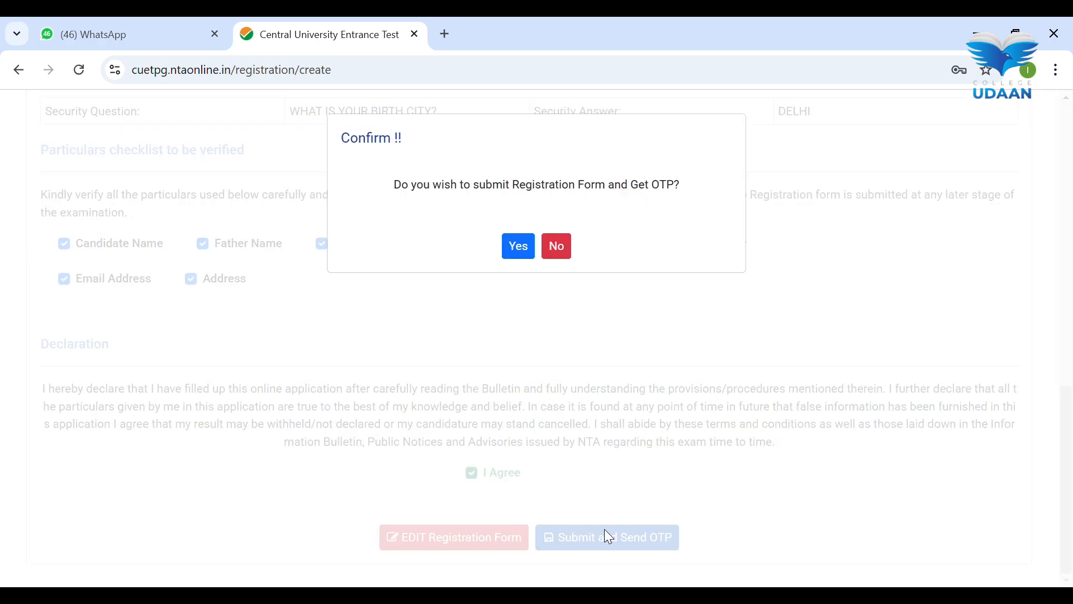
left_click(531, 242)
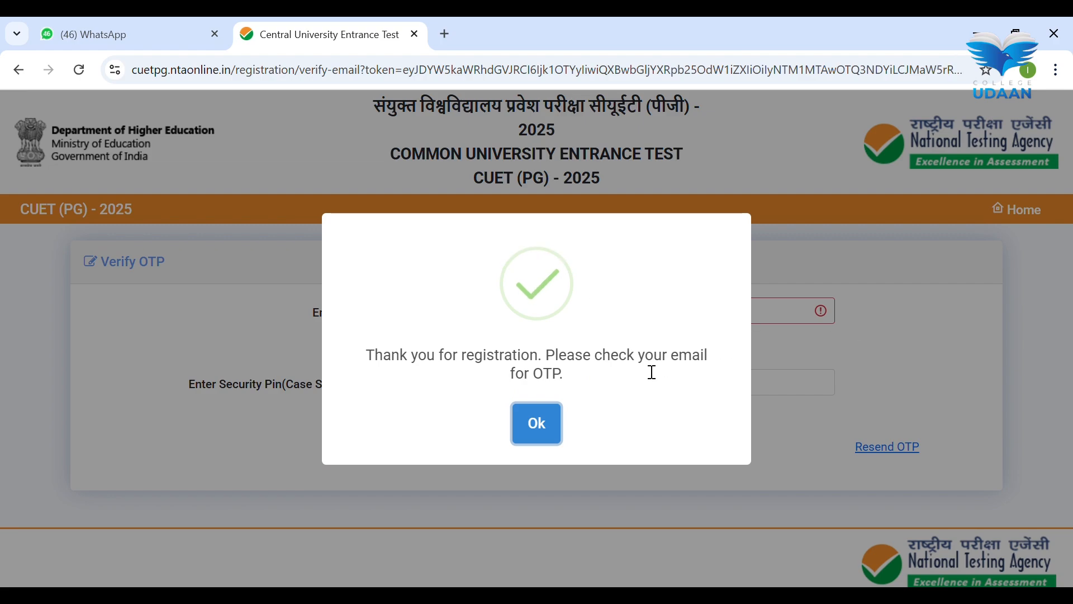
- Acknowledge the registration message and enter the one-time password received by email
left_click(555, 426)
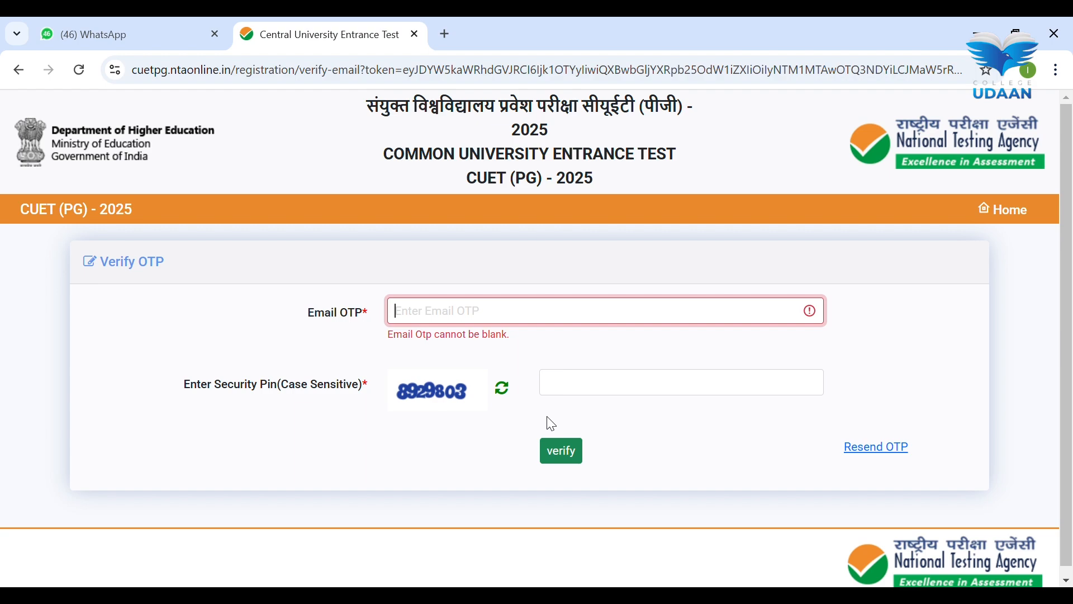
left_click(490, 323)
- Enter the security pin shown in the image and verify the email OTP
left_click(577, 384)
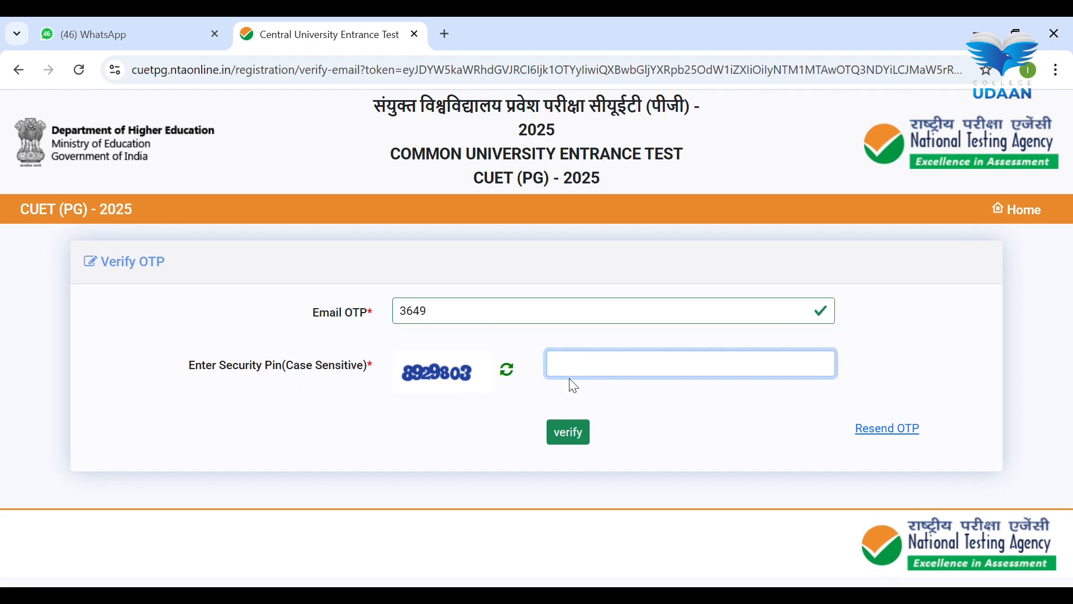
left_click(568, 432)
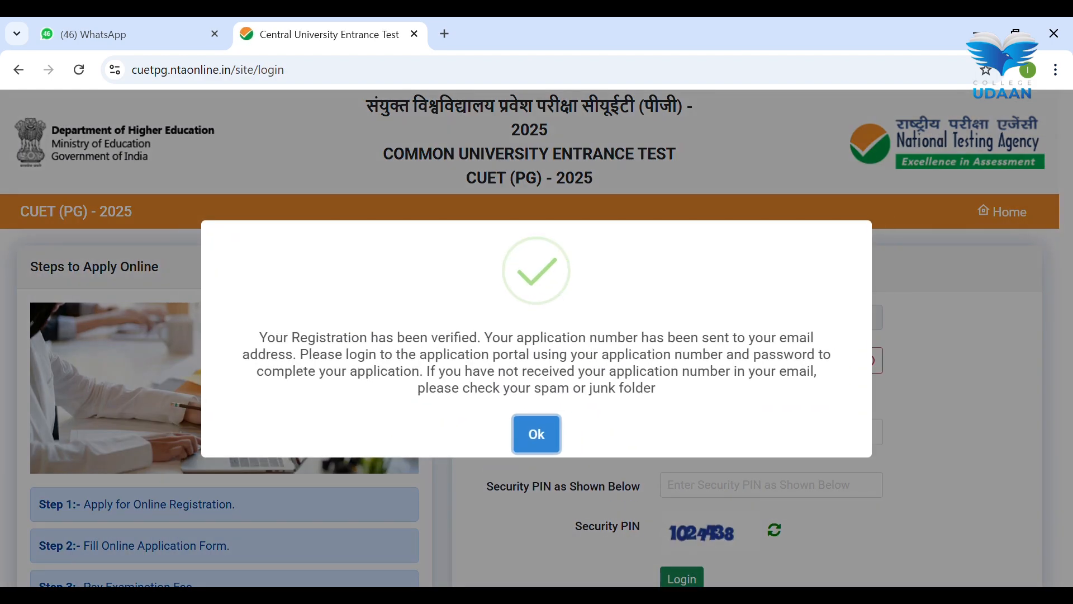
- Acknowledge the verification message and enter the candidate's application number in the login form
left_click(536, 435)
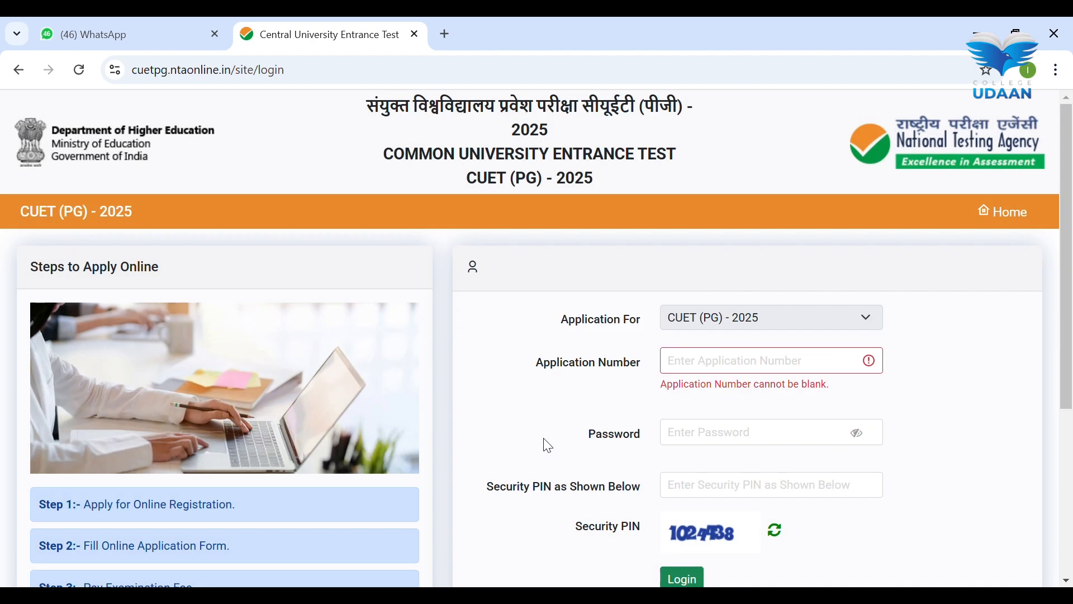
scroll(605, 447, "down", 4)
scroll(610, 454, "up", 4)
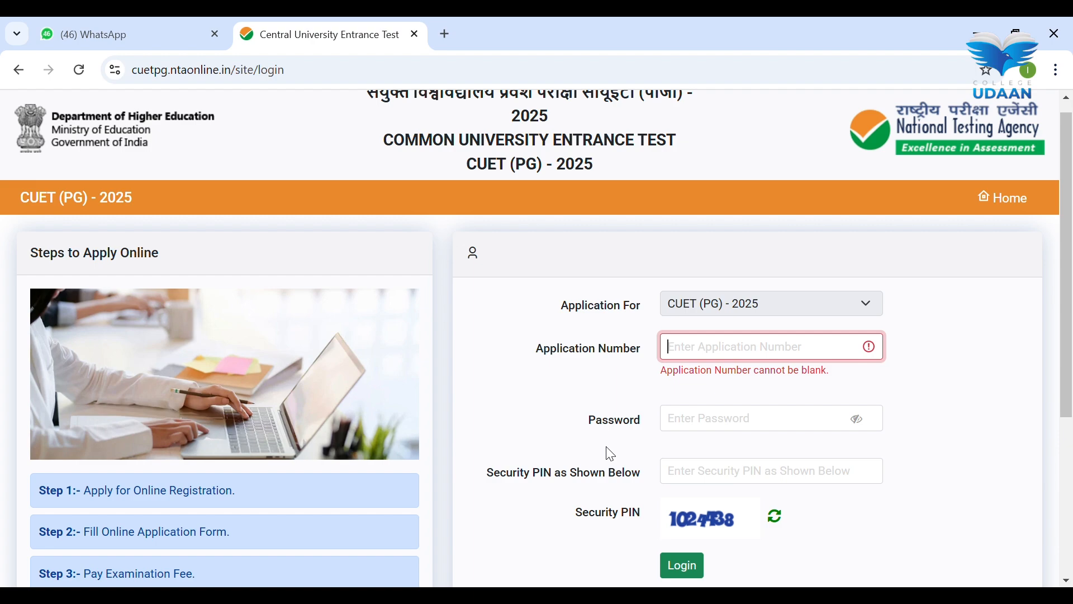
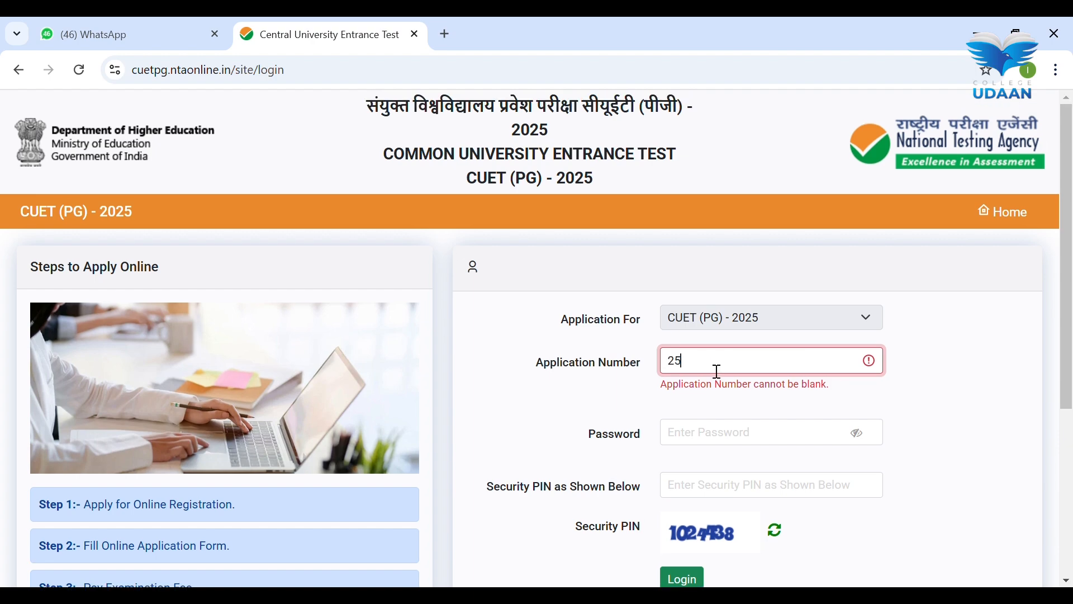
- Enter the account password in the login form
left_click(706, 434)
type("•")
key("BackSpace")
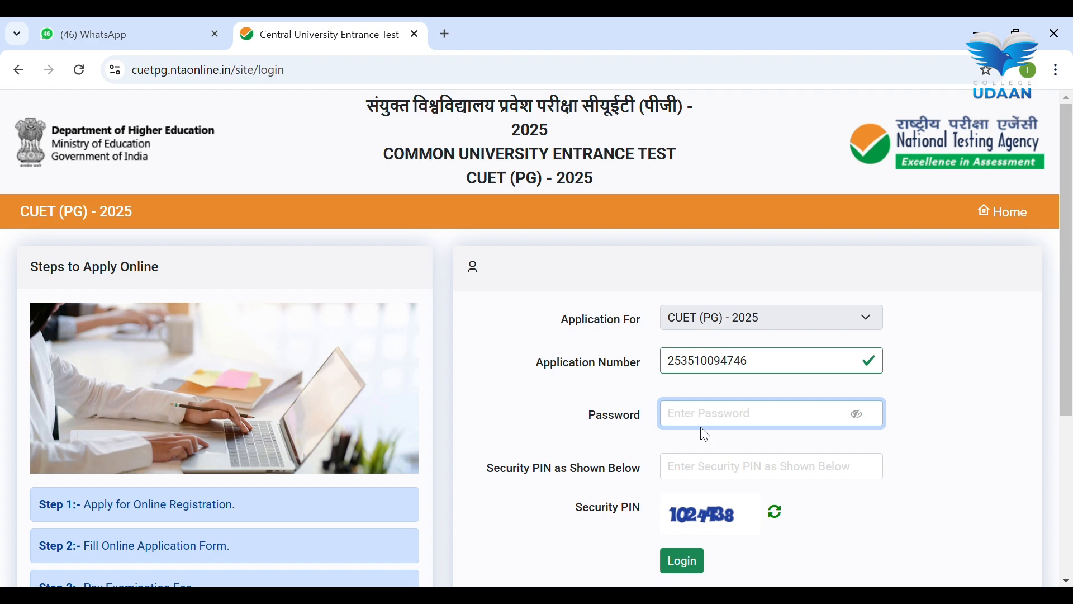
type("•")
- Enter the security PIN shown in the image and log in to the candidate account
left_click(712, 476)
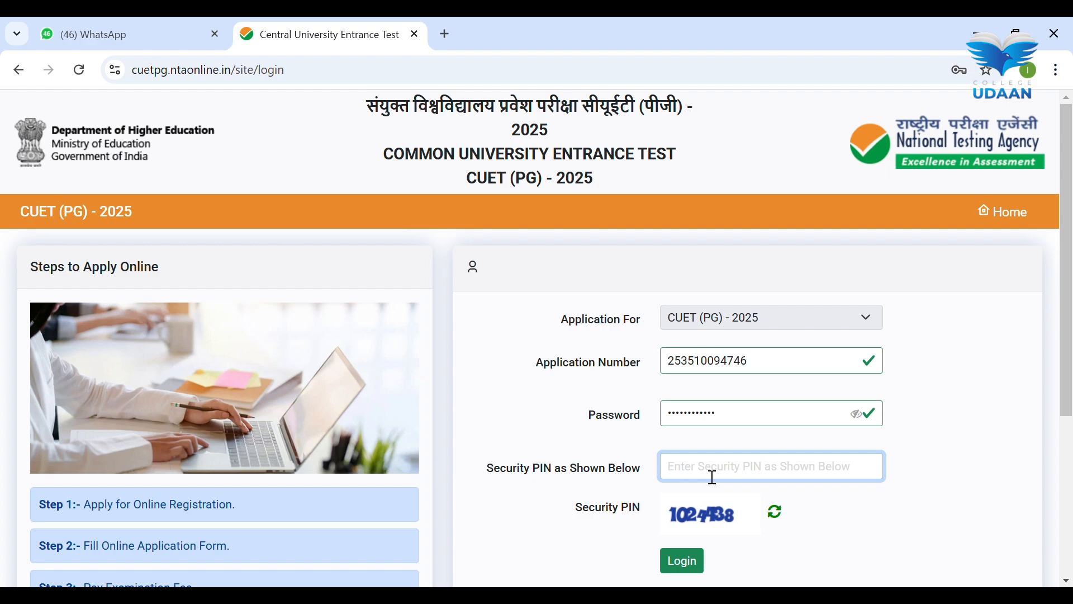
type("102")
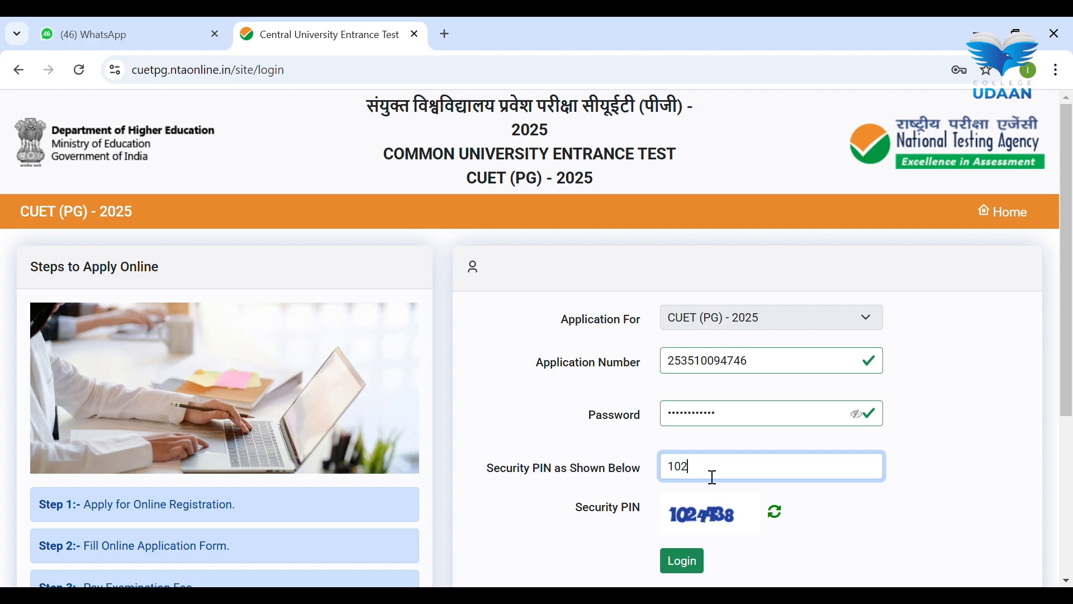
type("4438")
left_click(683, 560)
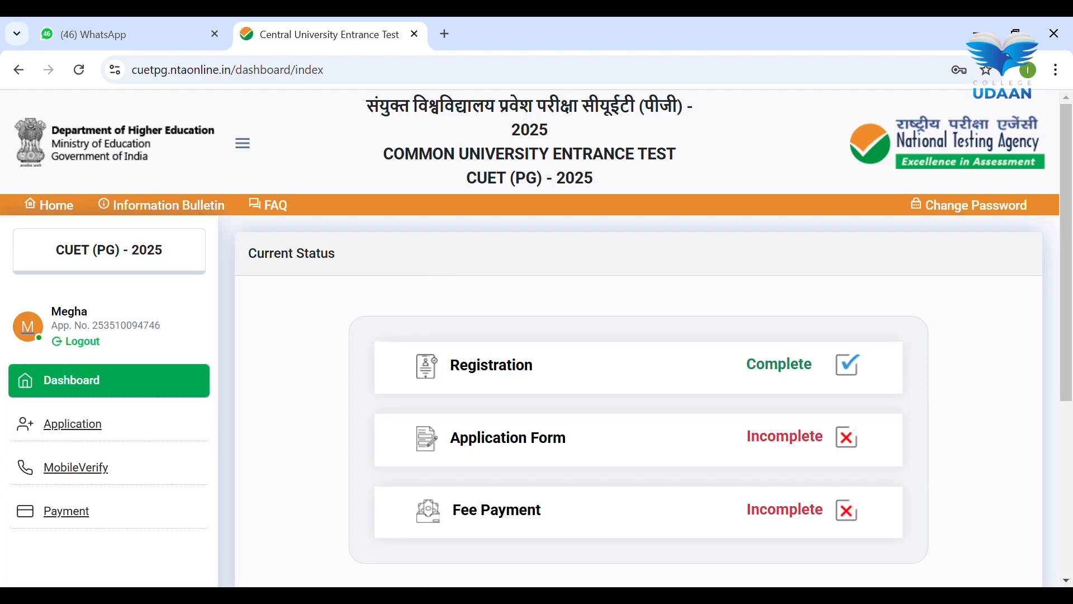
- Open the application status page and proceed to complete the application, starting with the contact details
scroll(537, 337, "down", 1)
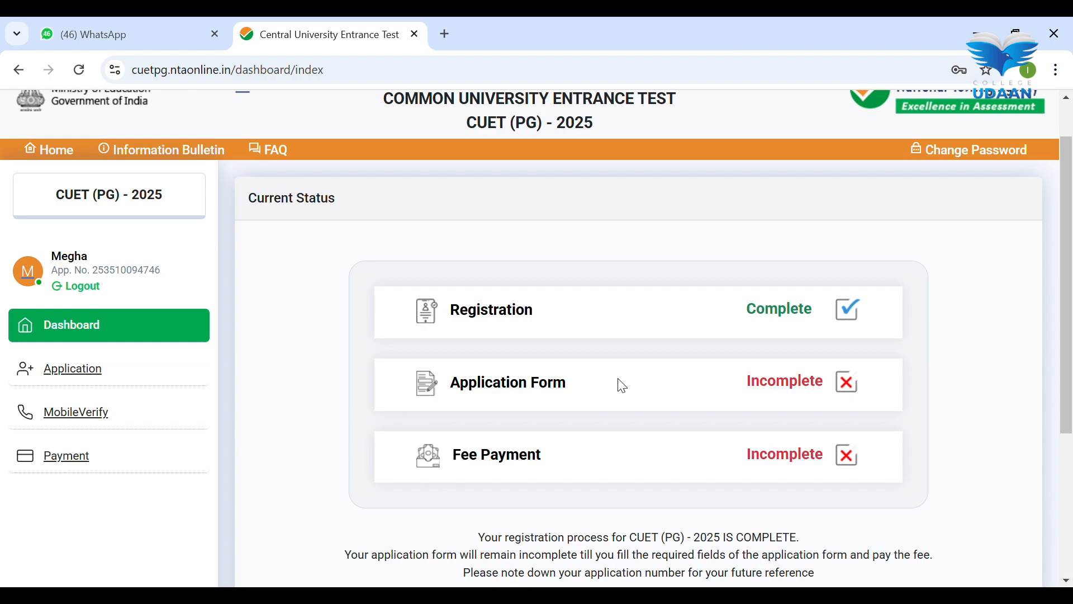
left_click(81, 377)
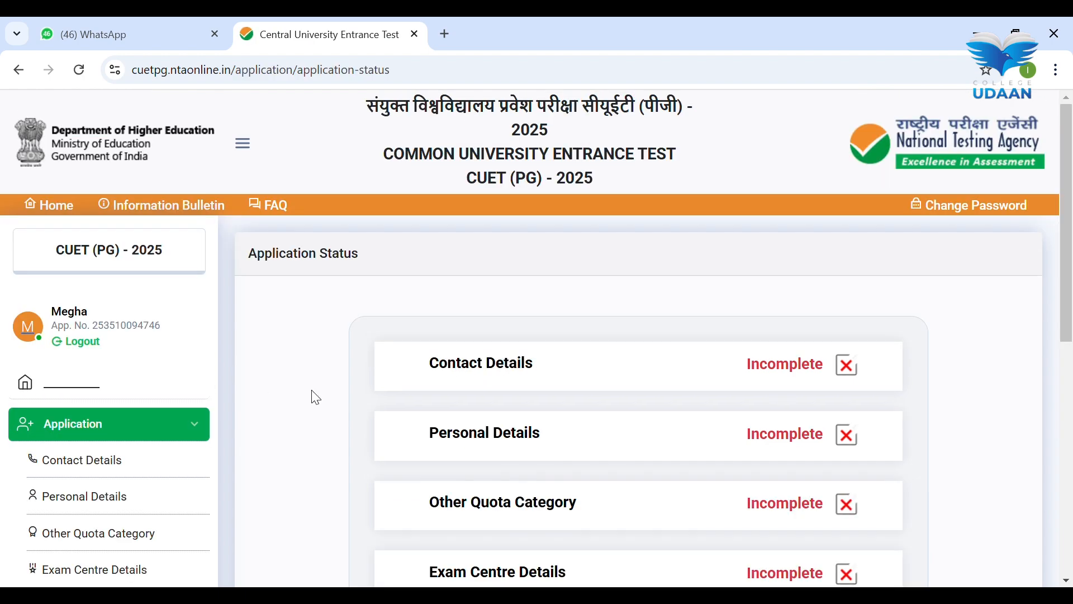
scroll(397, 416, "down", 5)
scroll(397, 413, "up", 2)
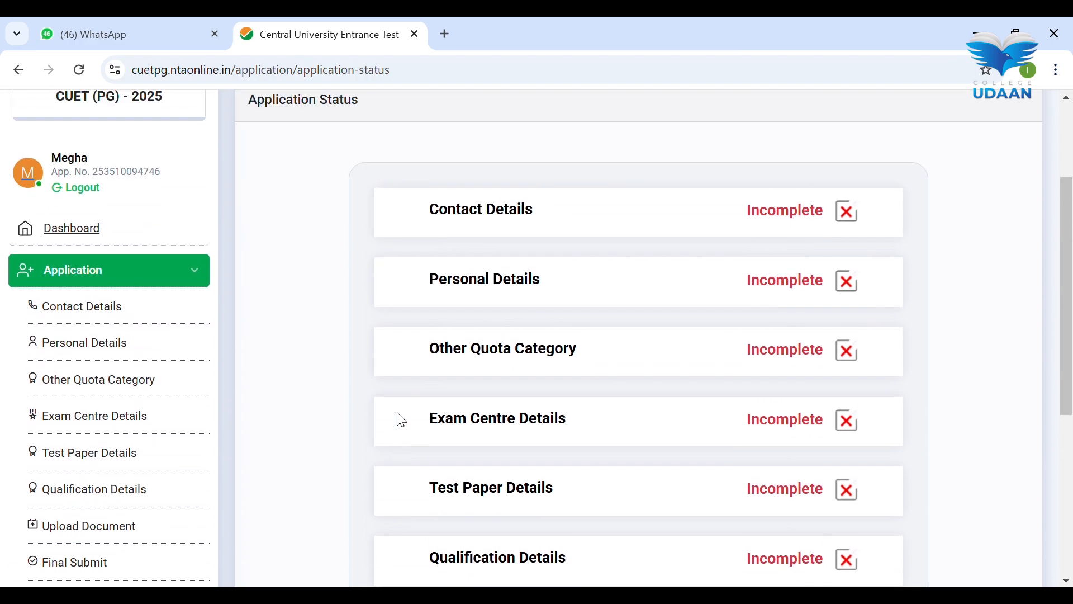
scroll(398, 413, "down", 4)
scroll(401, 419, "down", 1)
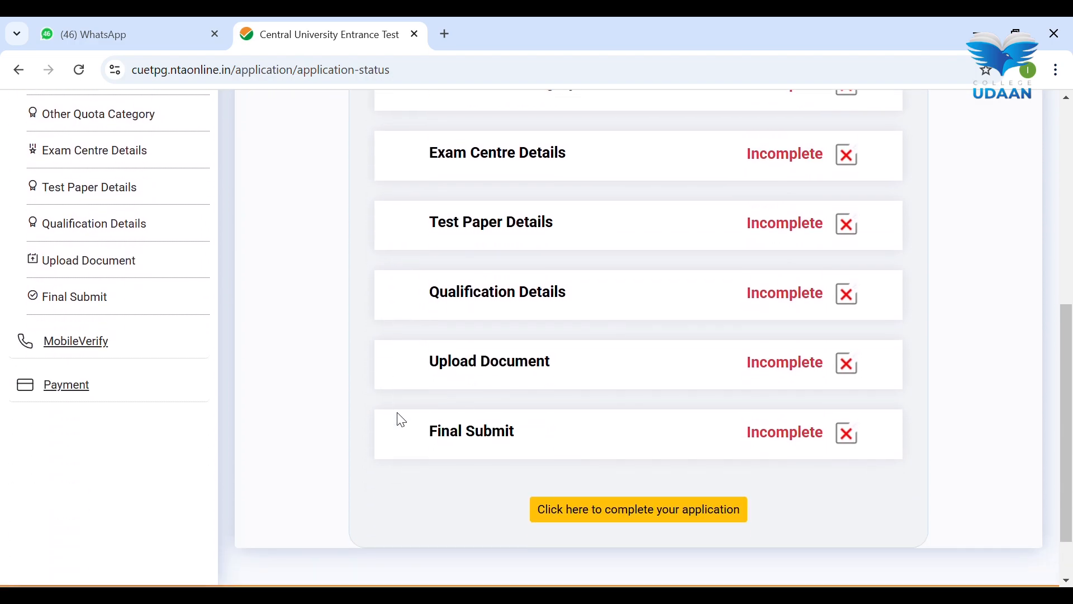
left_click(576, 517)
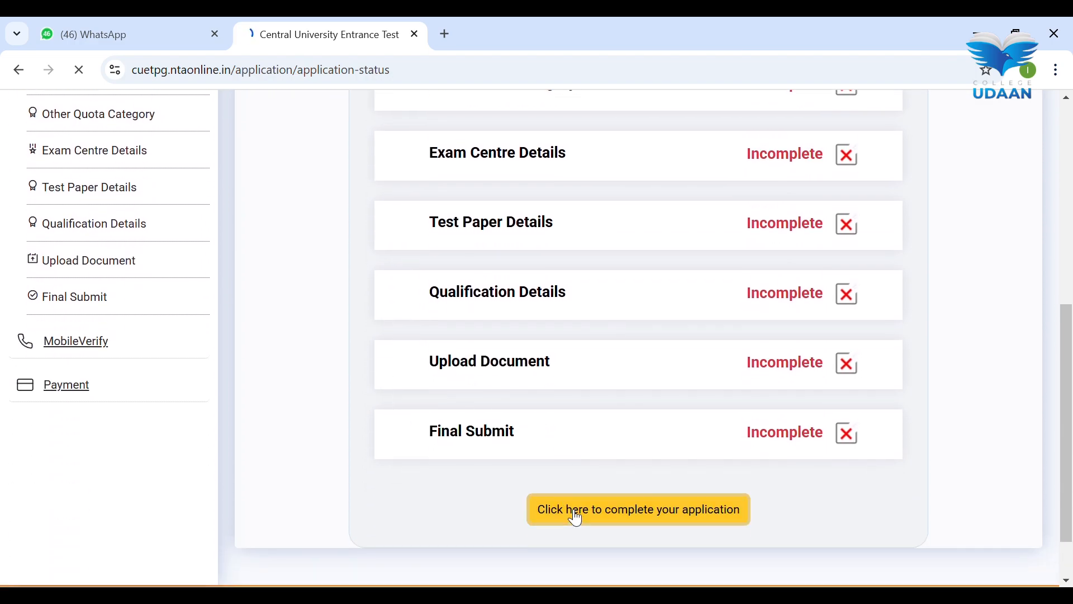
- Agree to the declaration on the contact details page and enter the captcha verification code
scroll(572, 517, "down", 5)
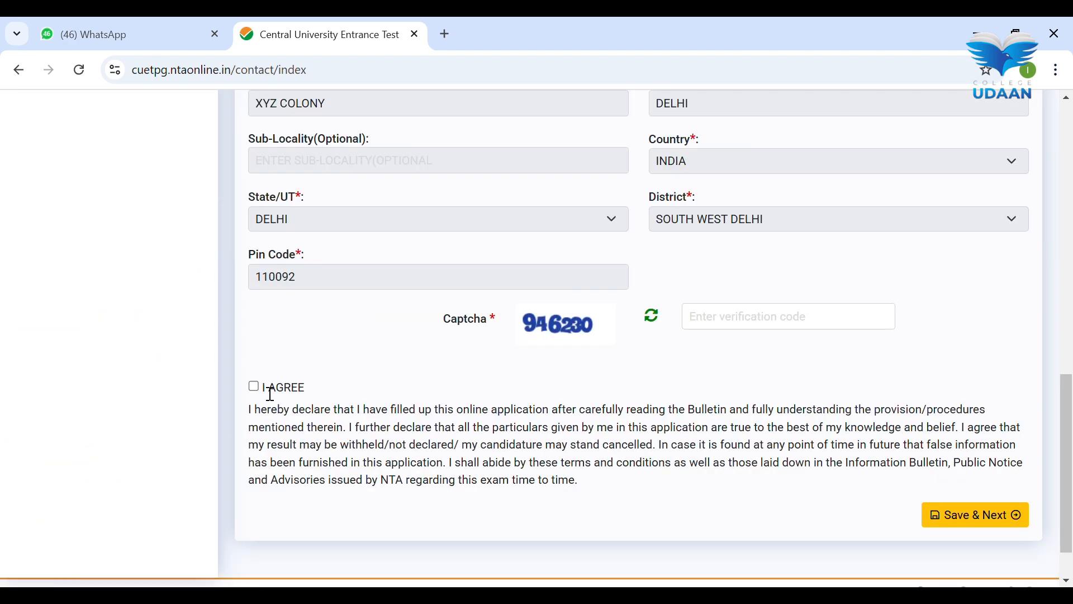
left_click(253, 387)
left_click(718, 323)
type("946230")
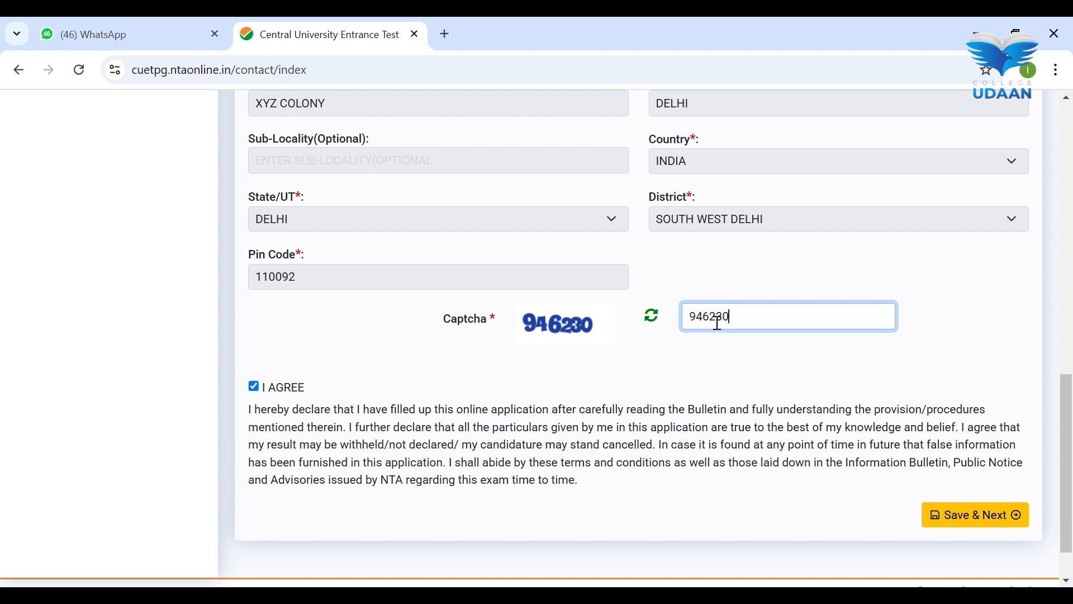
- Save the contact details and continue to the personal details page
key("Return")
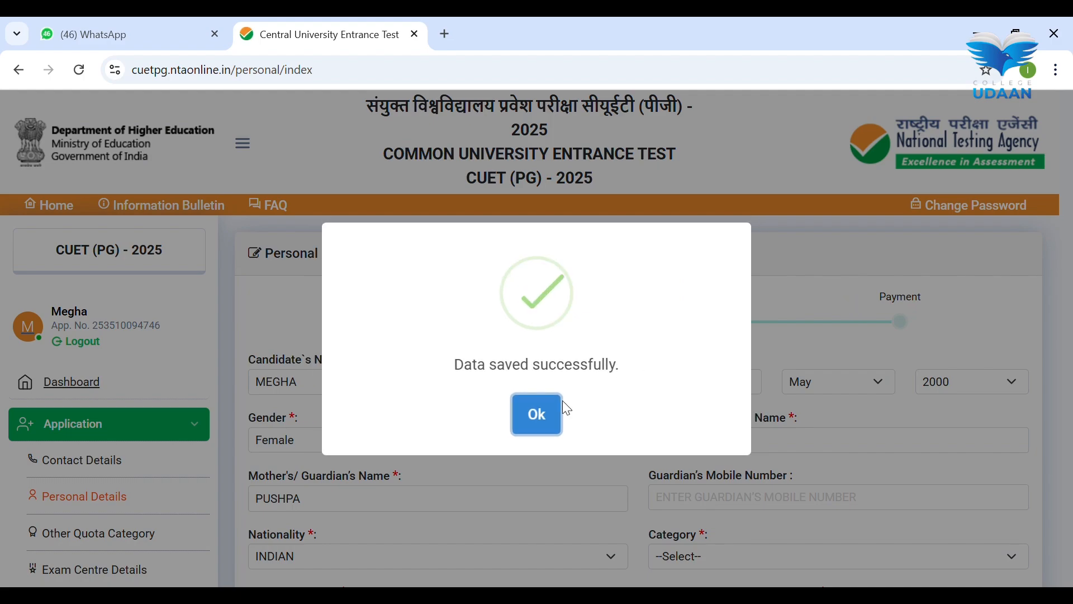
left_click(547, 414)
- Set both the category and its confirmation to GENERAL in the personal details
scroll(549, 414, "down", 10)
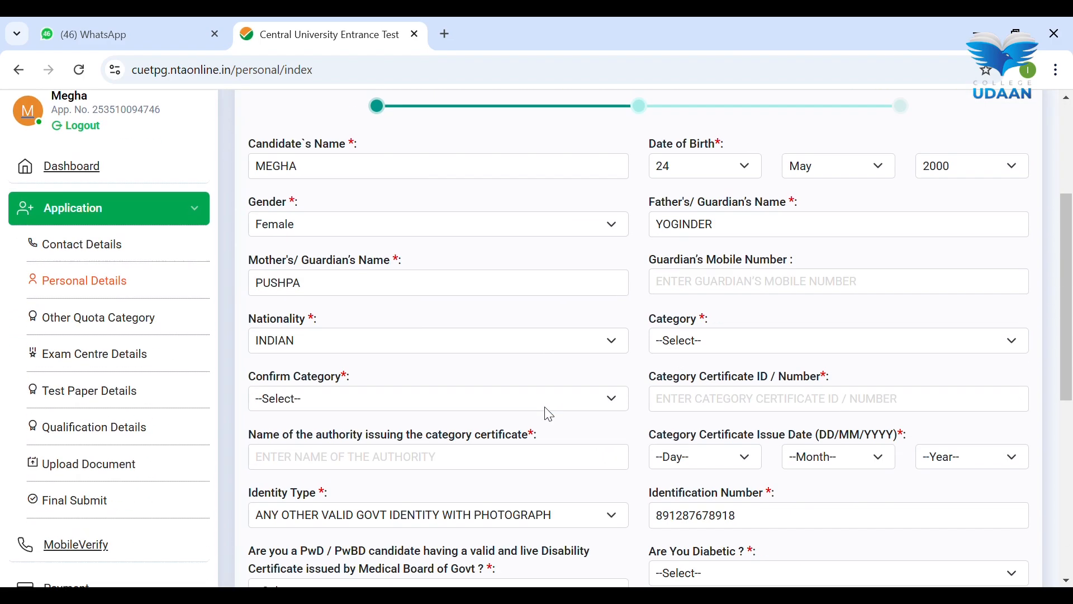
scroll(550, 414, "up", 6)
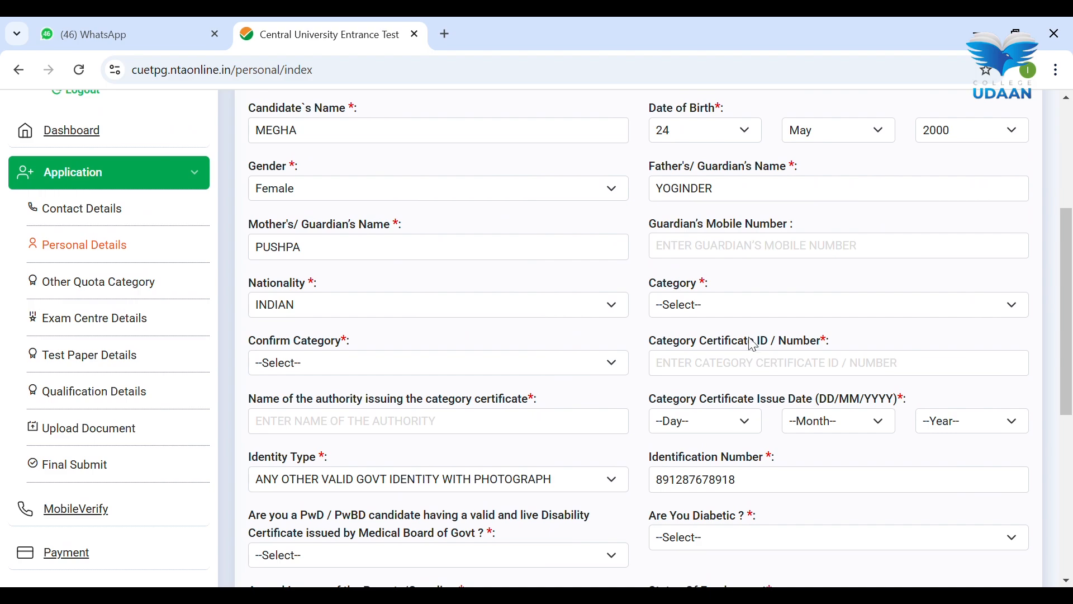
left_click(734, 312)
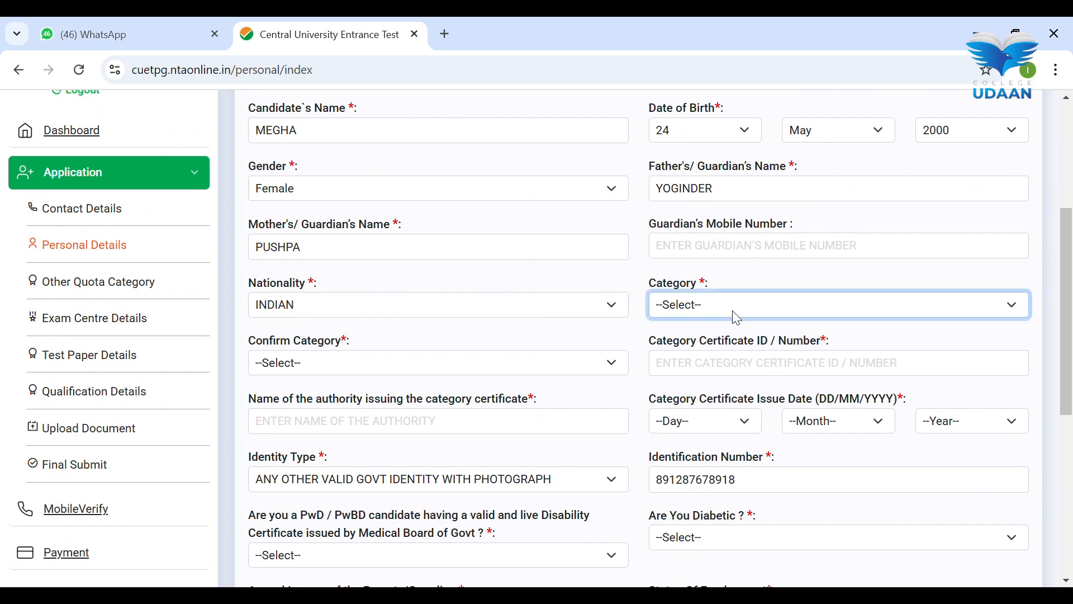
left_click(730, 349)
left_click(481, 370)
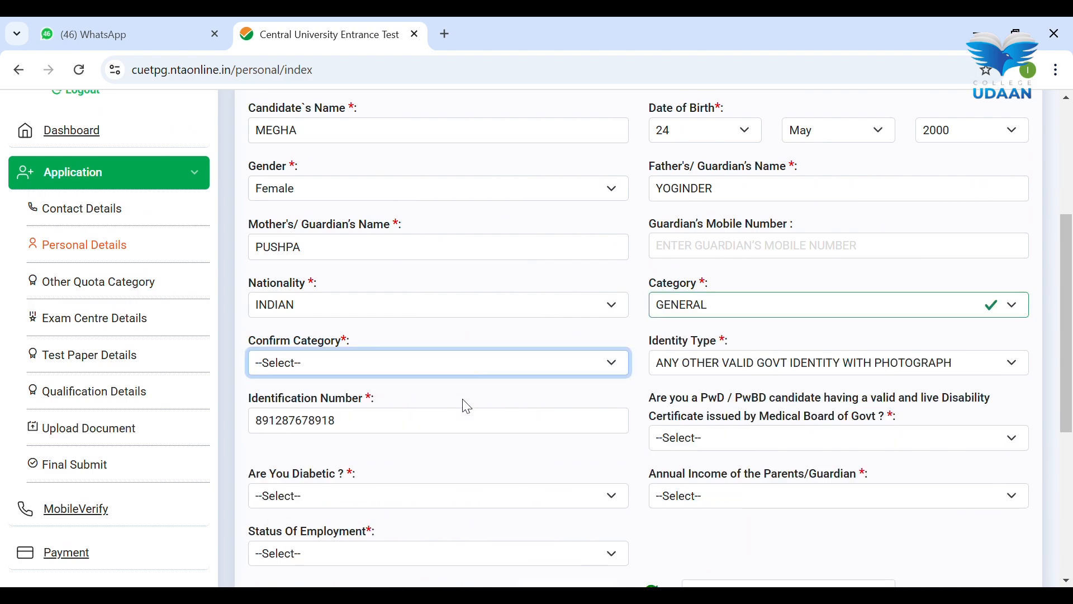
left_click(467, 408)
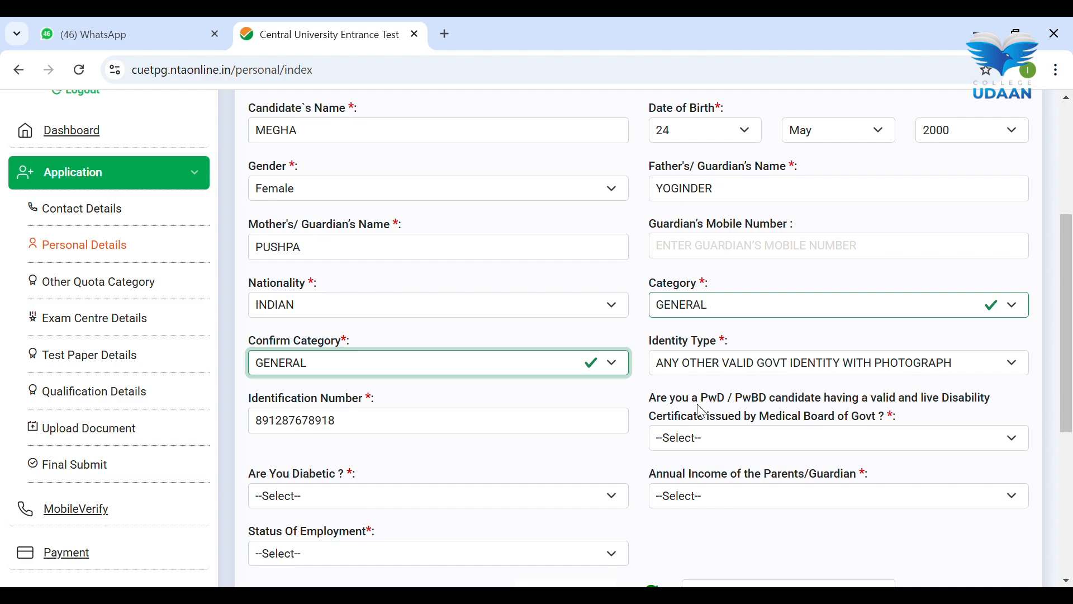
- Answer No to both the PwD / PwBD disability certificate question and the diabetic question
scroll(702, 412, "down", 1)
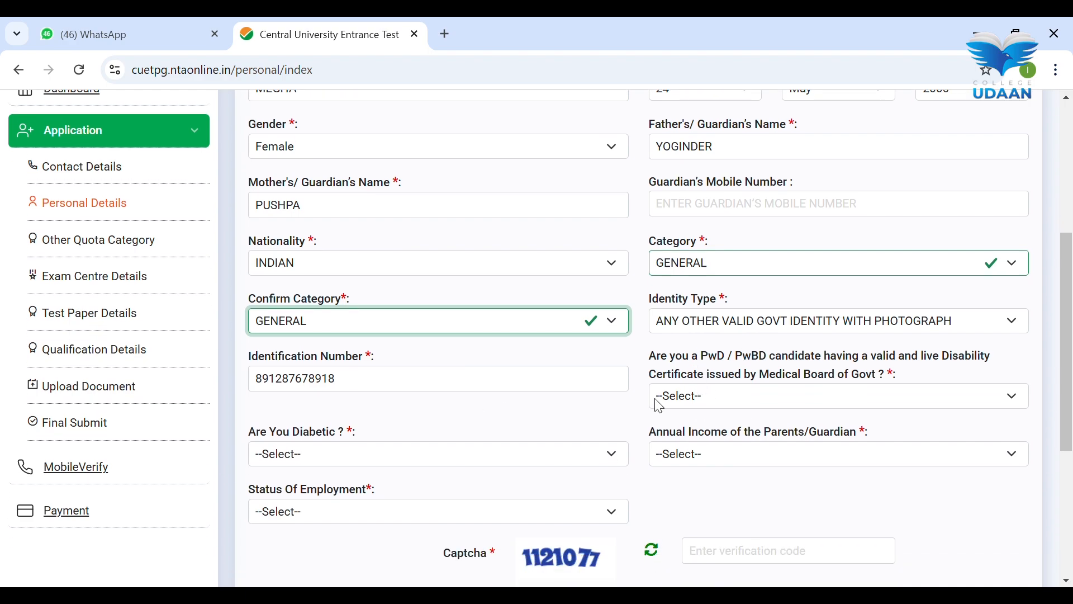
left_click(691, 400)
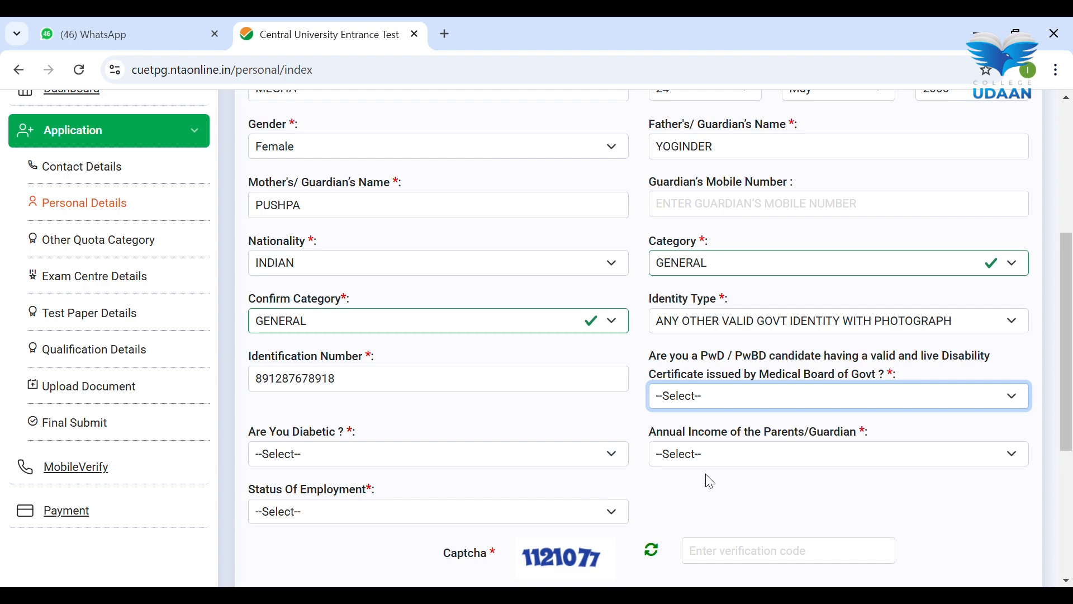
key("n")
scroll(710, 482, "down", 2)
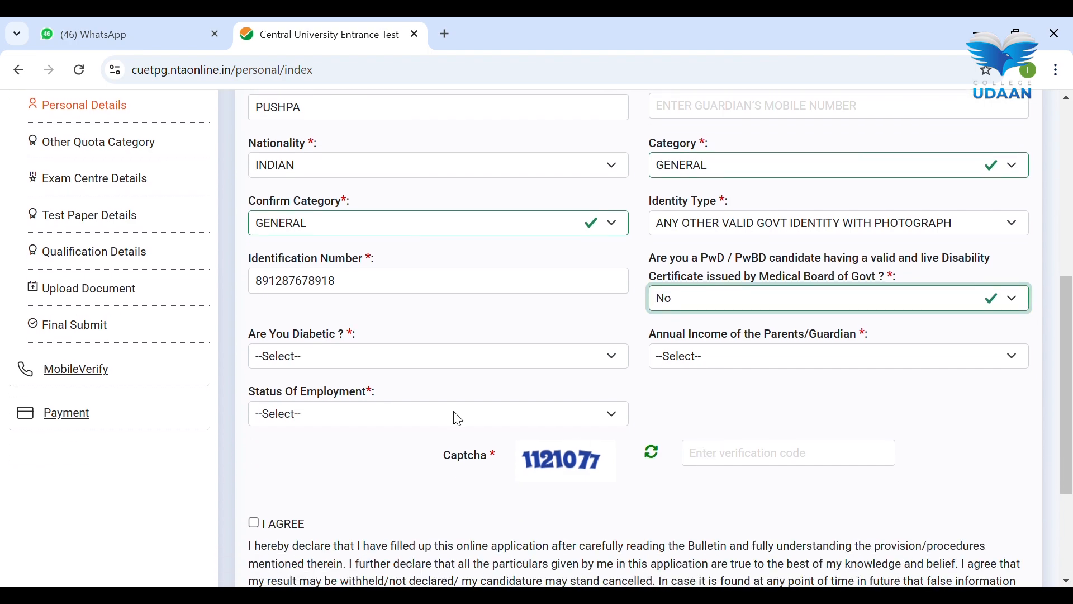
left_click(344, 367)
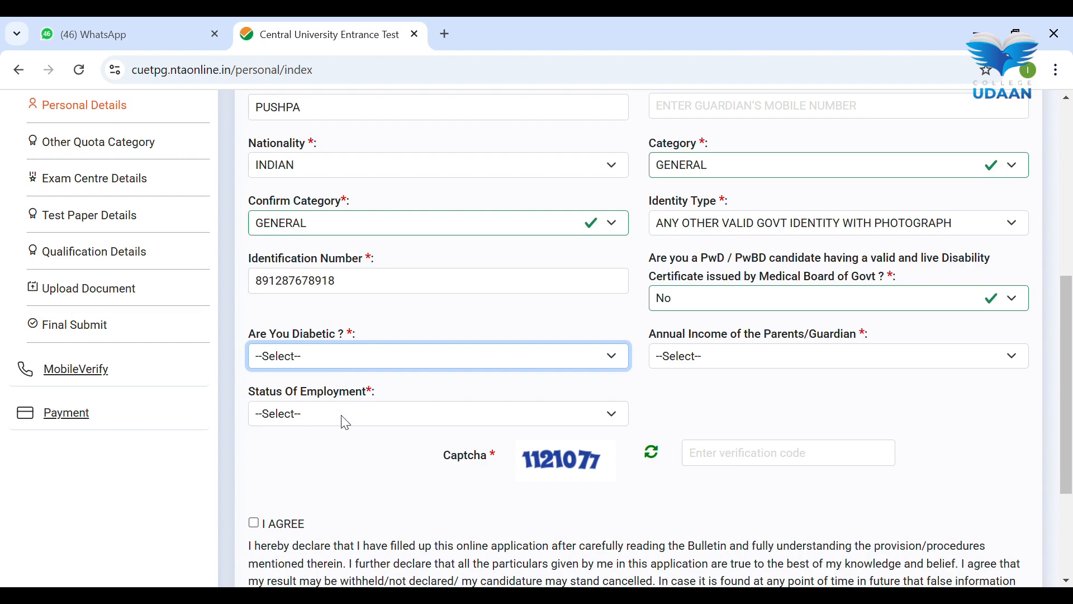
key("n")
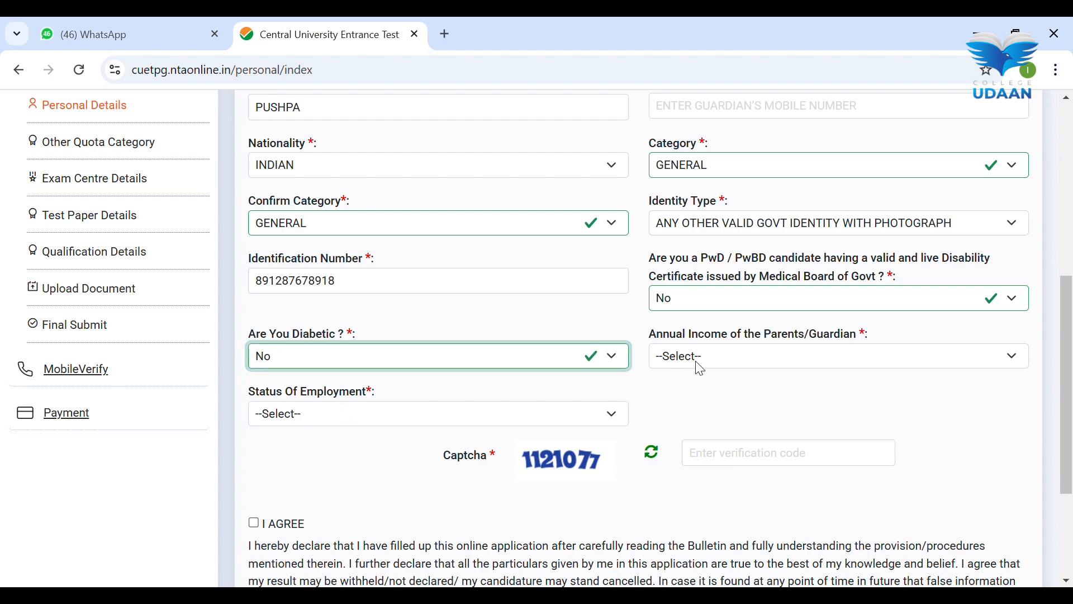
- Set the annual income of the parents/guardian to 100001 - 200000 and the status of employment to Employed
left_click(700, 367)
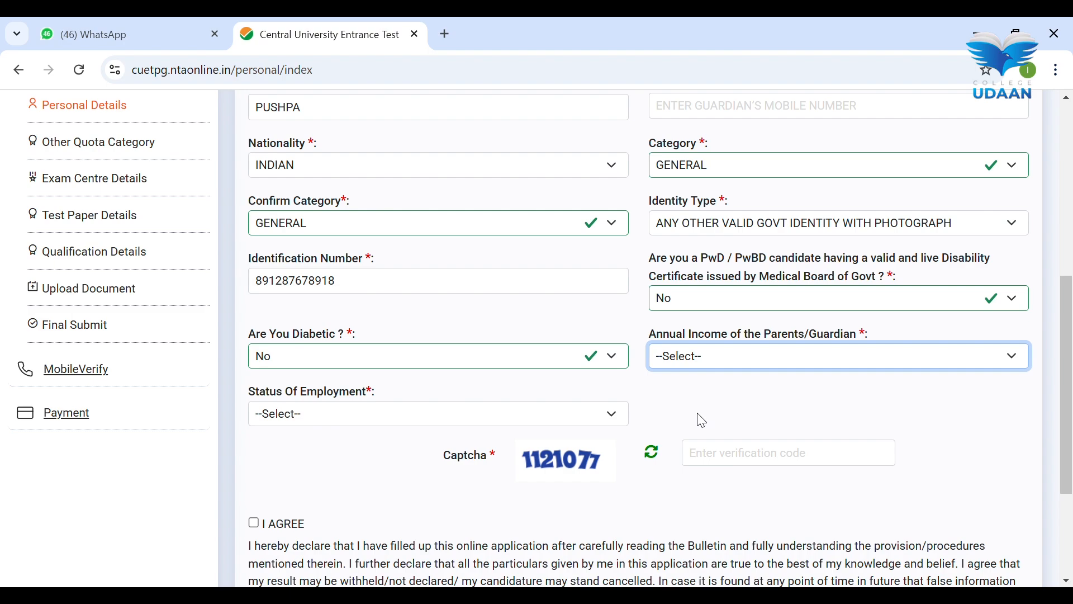
key("1")
left_click(379, 405)
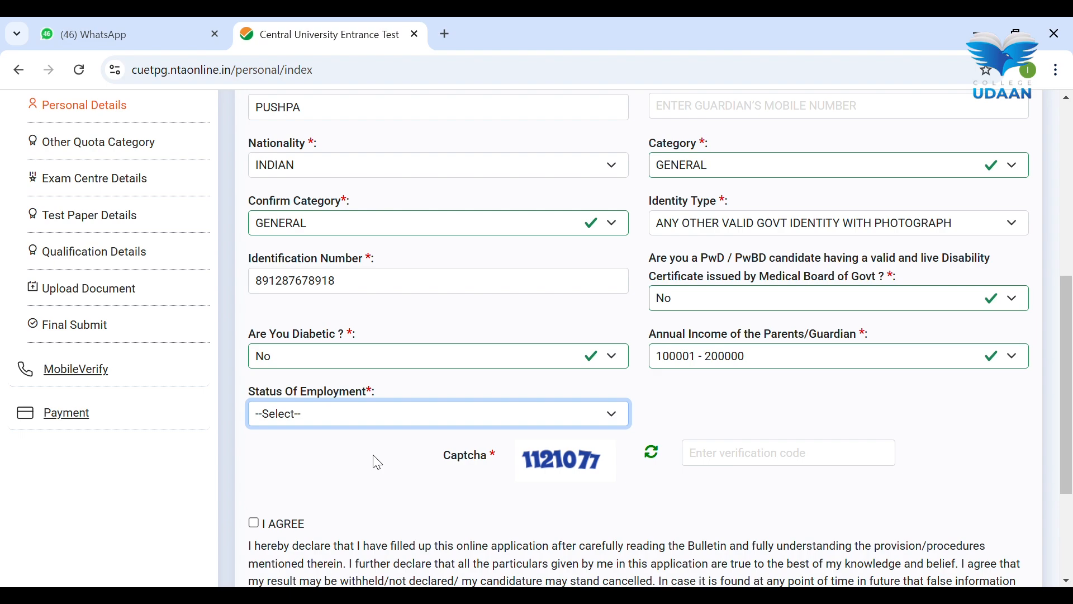
key("e")
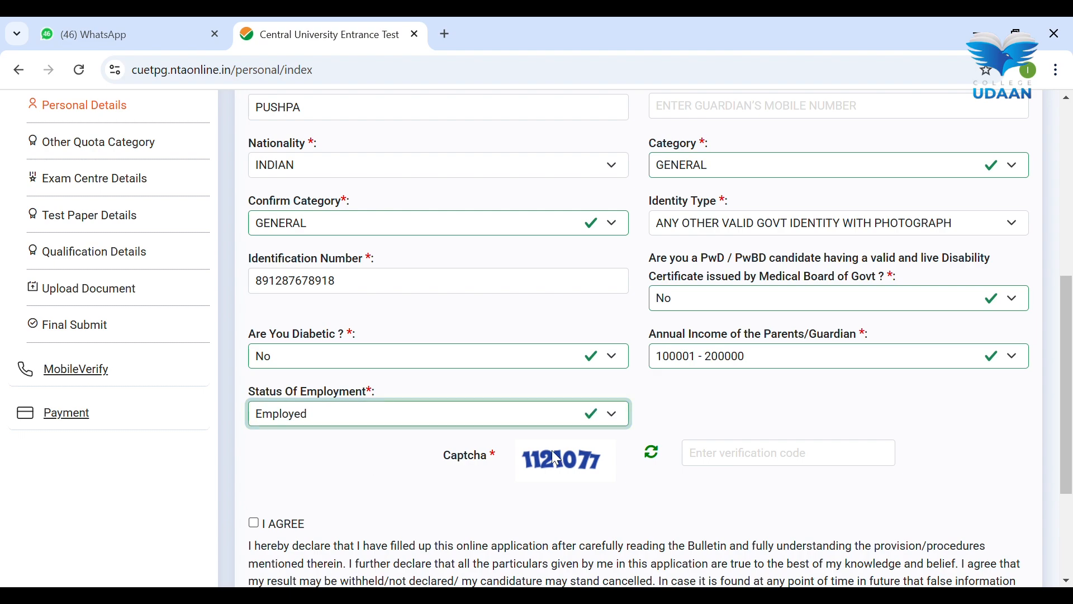
- Enter the captcha verification code, agree to the declaration, and save the personal details
left_click(732, 472)
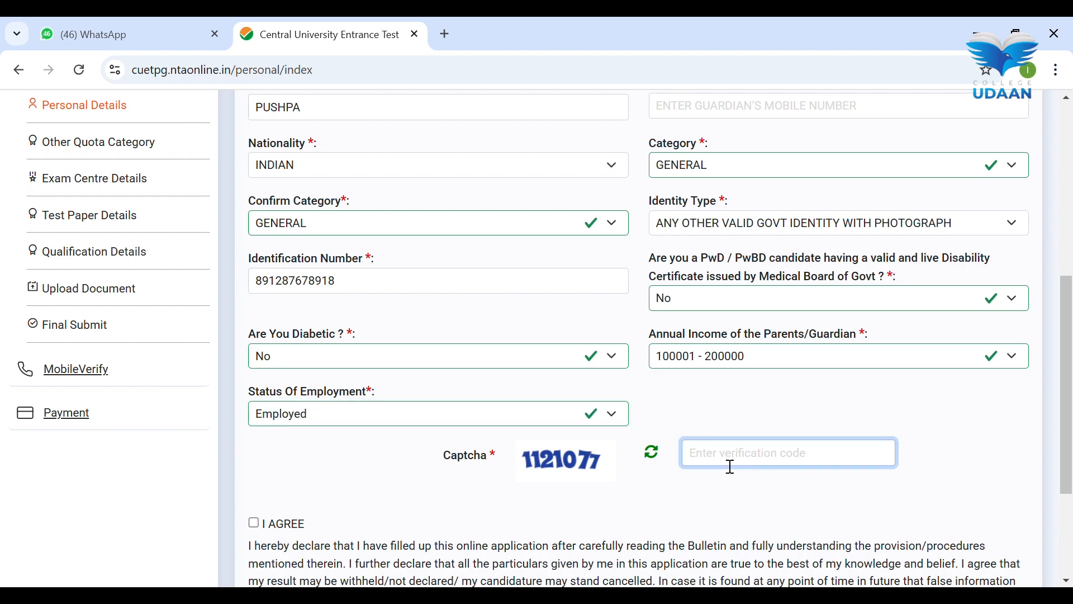
type("1121077")
scroll(730, 466, "down", 1)
left_click(254, 445)
scroll(254, 446, "down", 1)
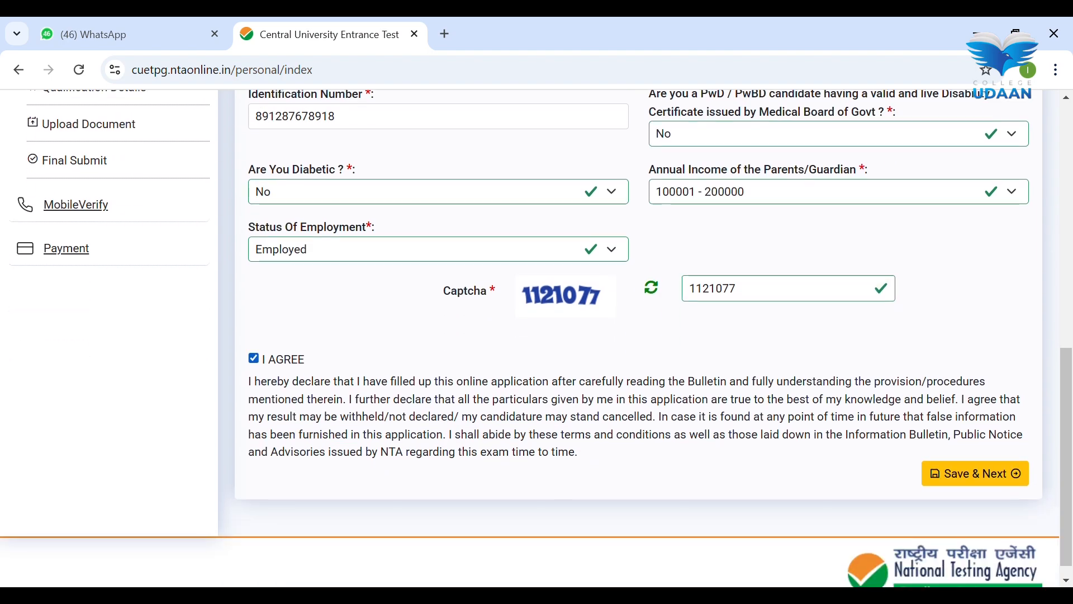
left_click(975, 474)
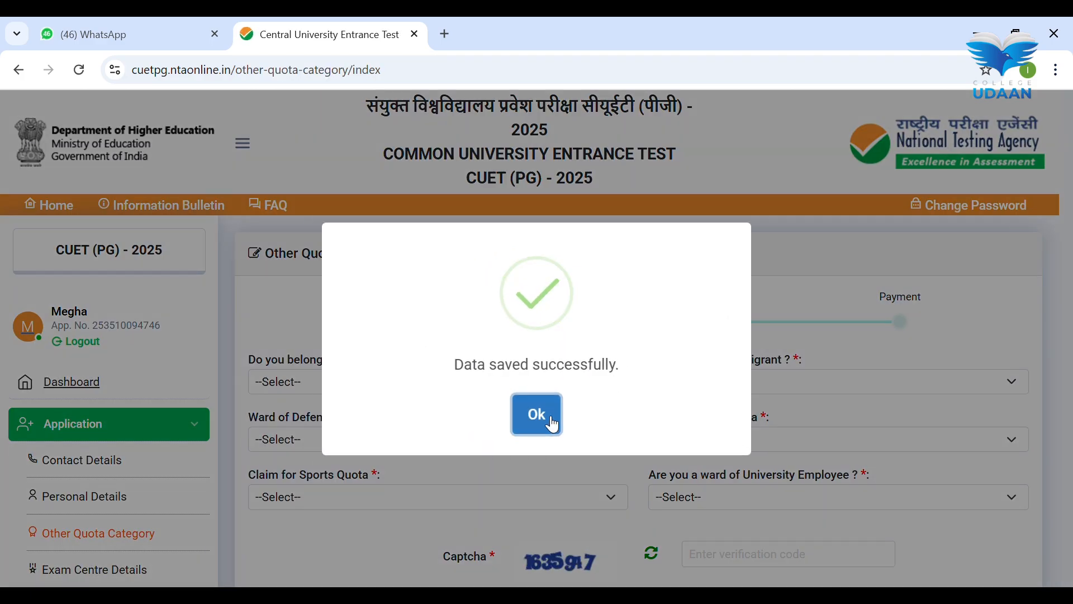
left_click(536, 415)
- Answer No to the Below Poverty Line, Kashmiri Migrant and Ward of Defence Personnel / Ex-Servicemen questions
scroll(548, 423, "down", 1)
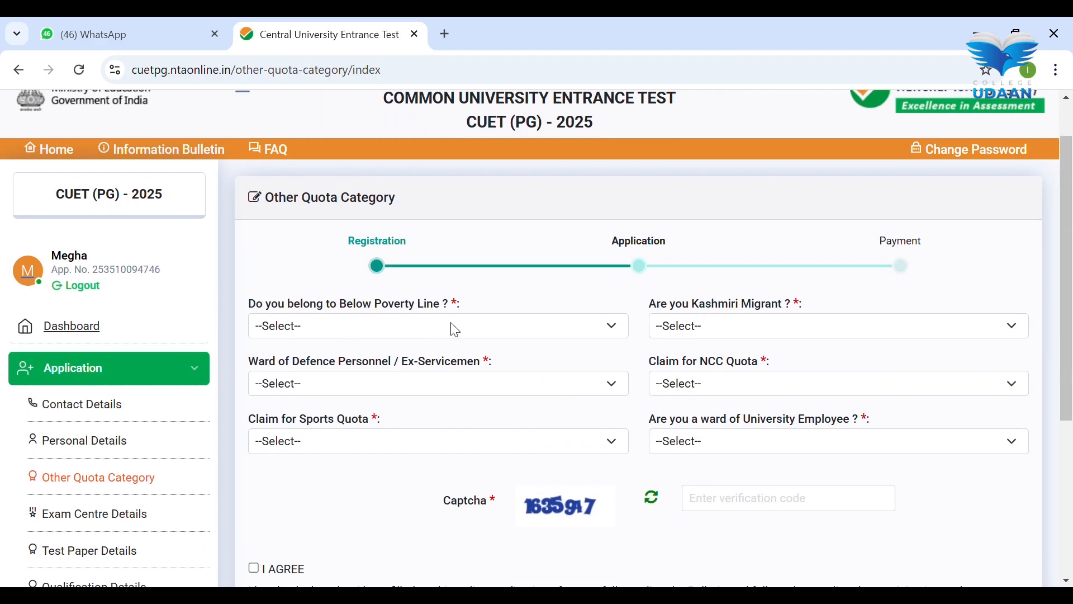
left_click(445, 336)
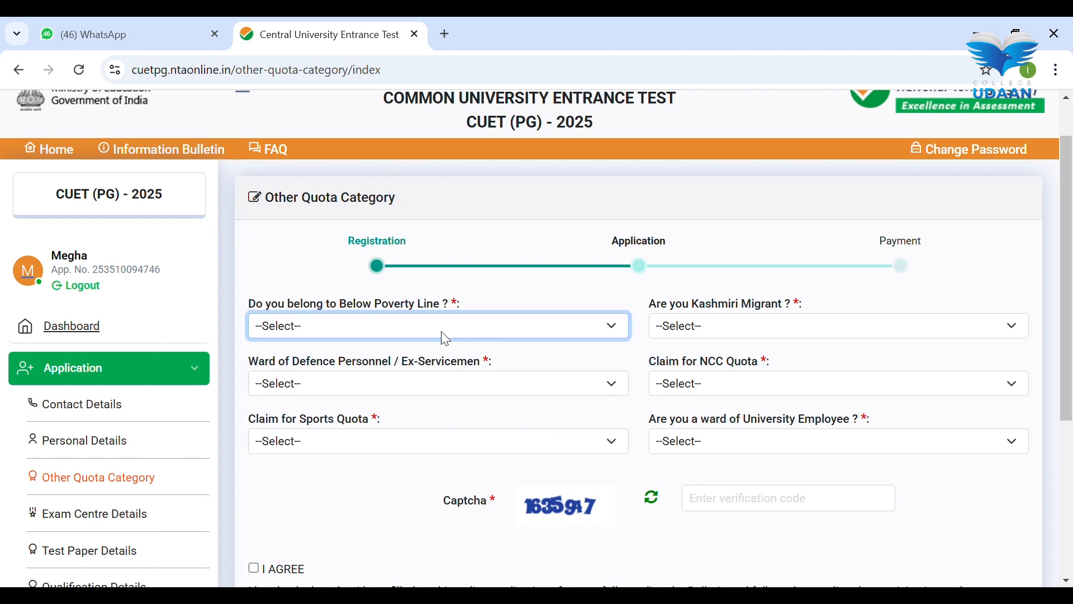
left_click(444, 394)
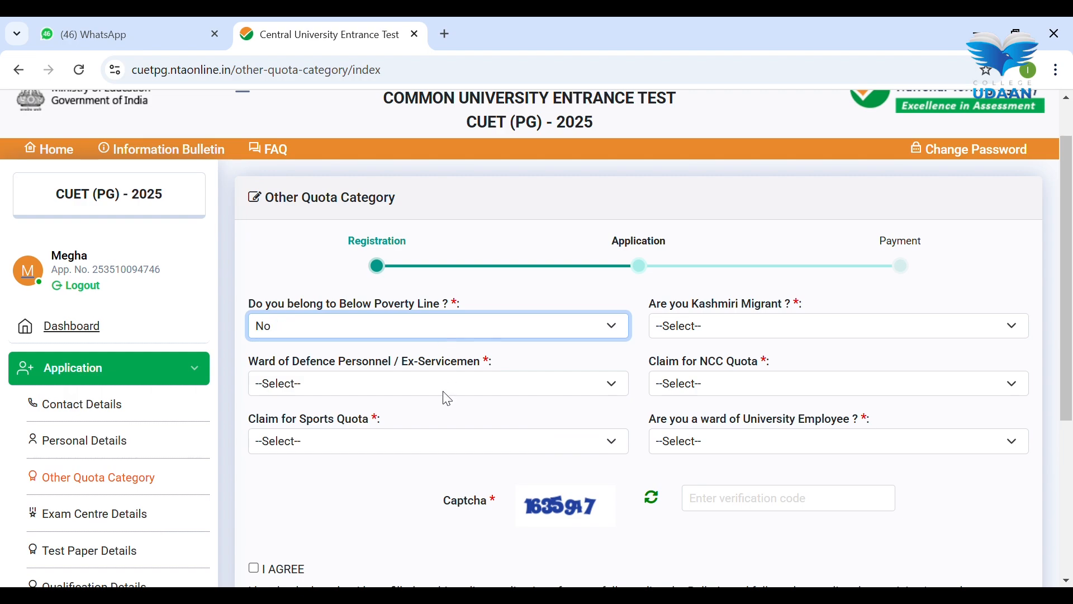
left_click(727, 329)
left_click(728, 399)
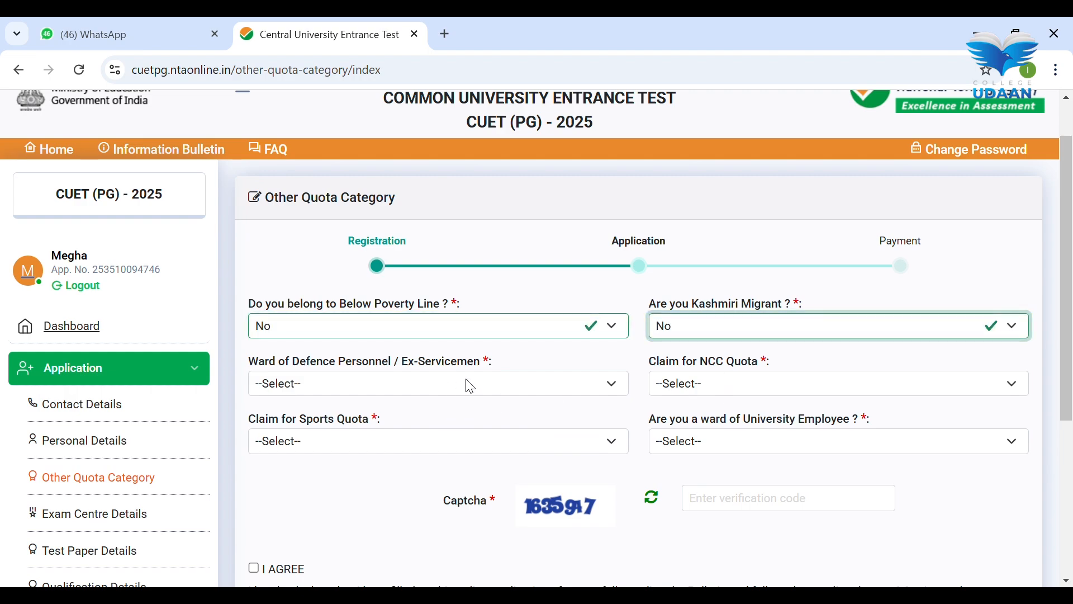
left_click(467, 385)
left_click(456, 453)
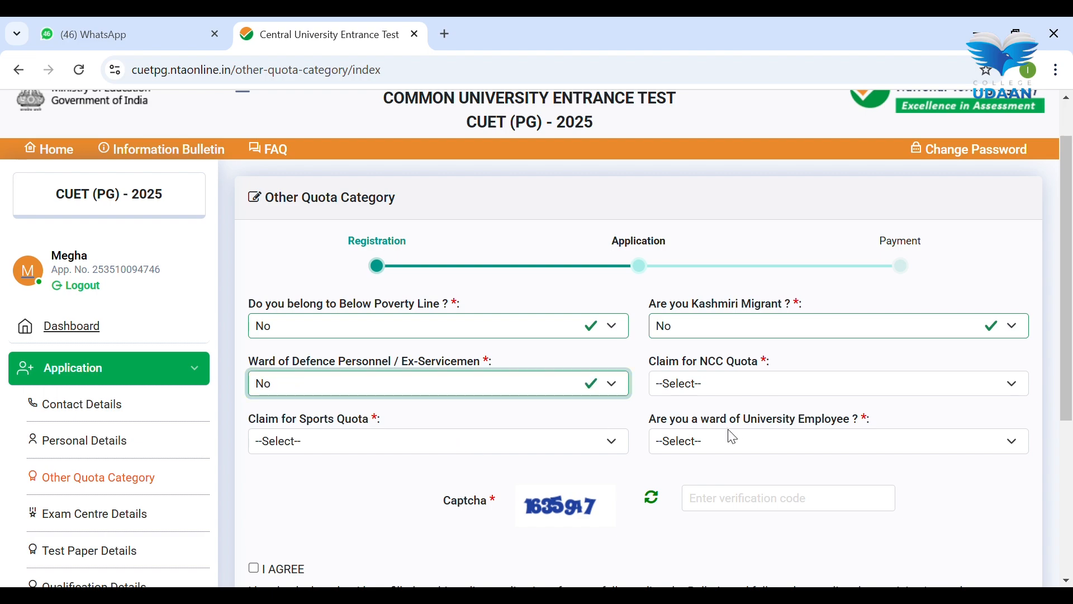
- Answer No to the NCC quota, sports quota and ward of University Employee questions
left_click(706, 398)
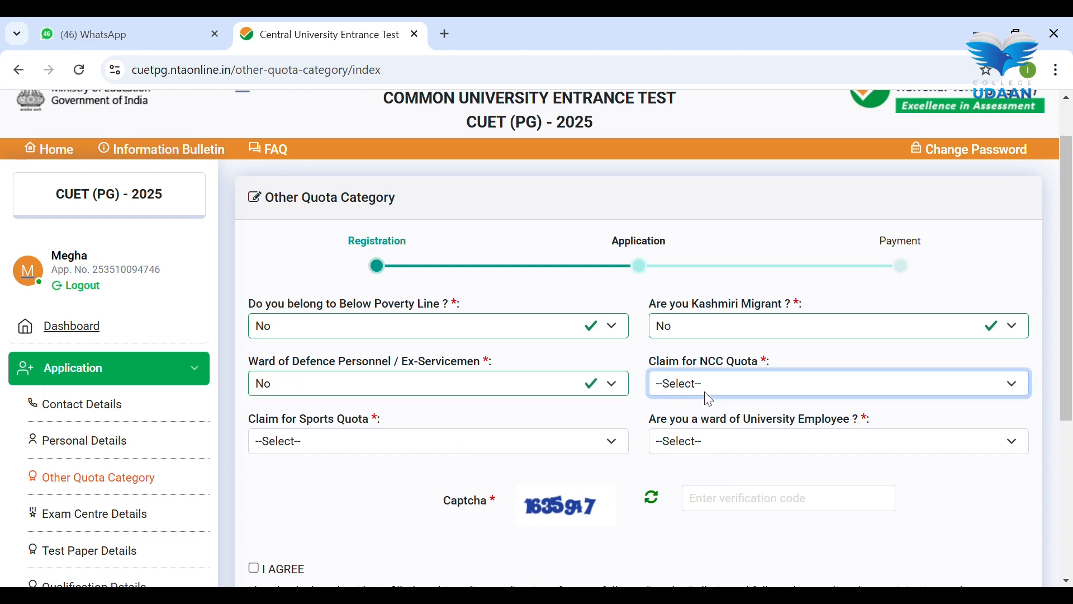
left_click(703, 446)
left_click(378, 444)
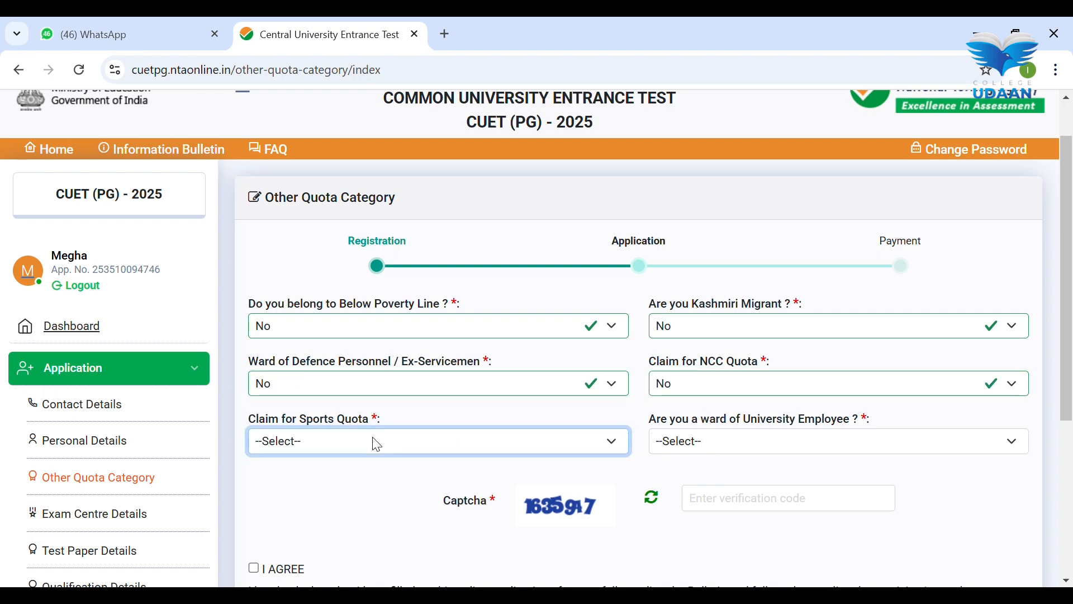
left_click(376, 511)
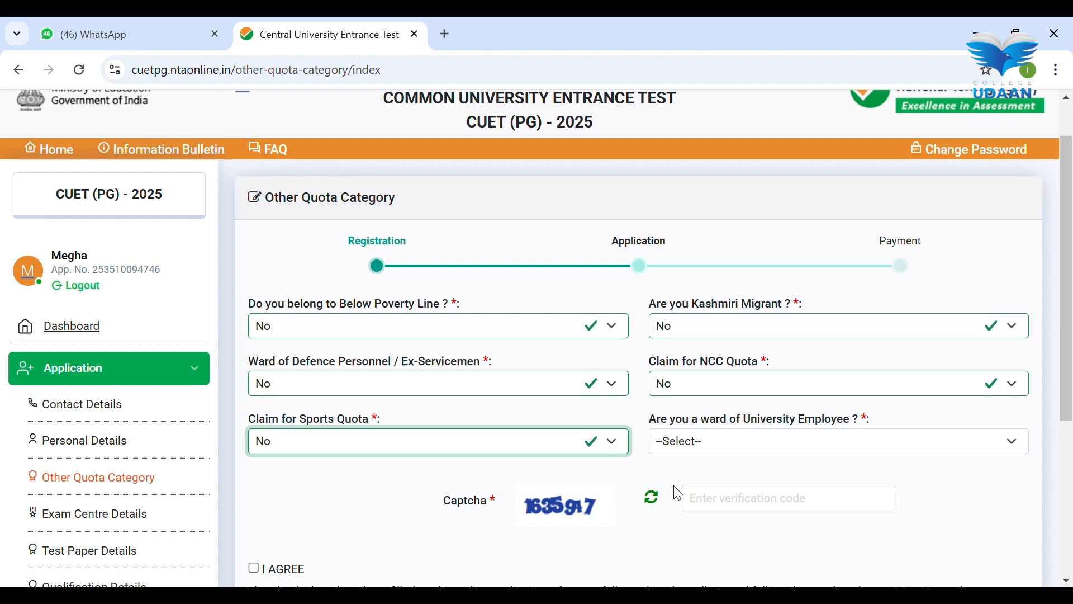
left_click(730, 450)
left_click(747, 510)
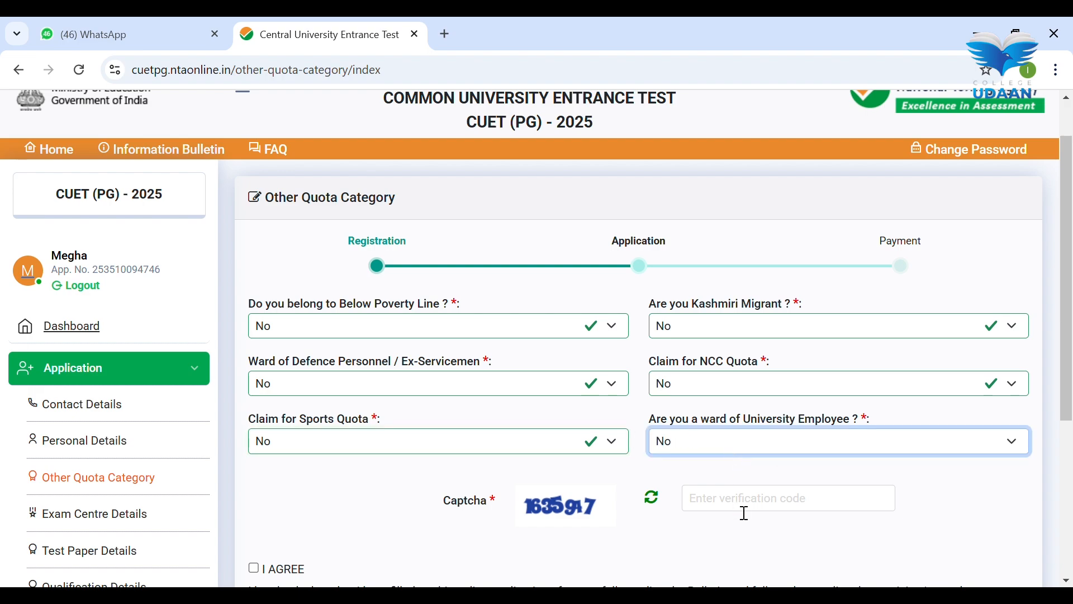
- Enter the captcha verification code, agree to the declaration, and save the other quota category details
left_click(706, 513)
type("16")
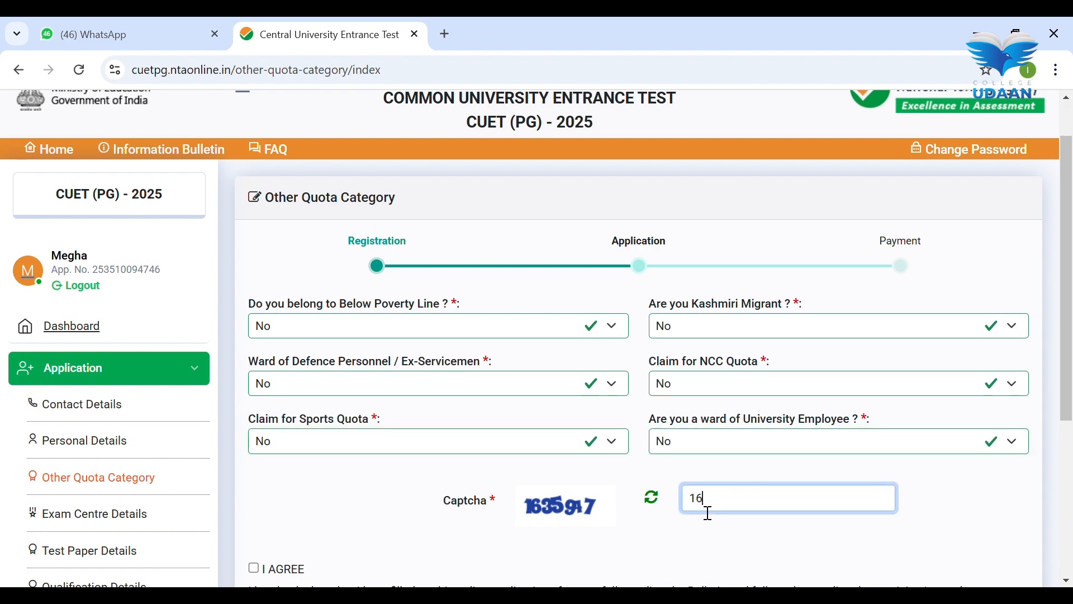
type("35947")
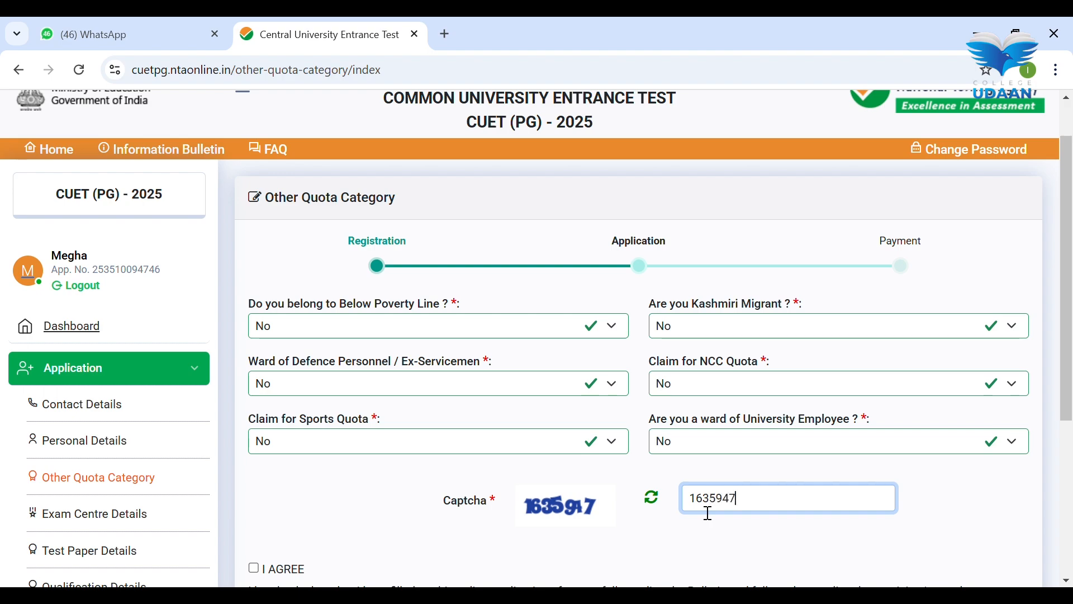
scroll(708, 513, "down", 2)
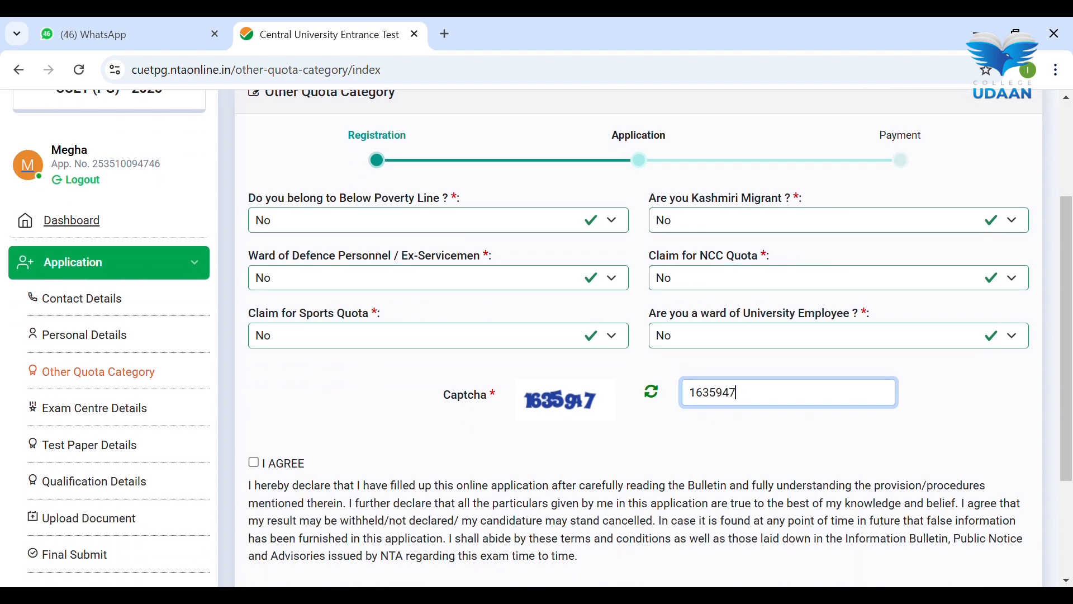
left_click(253, 462)
scroll(530, 338, "down", 3)
left_click(975, 457)
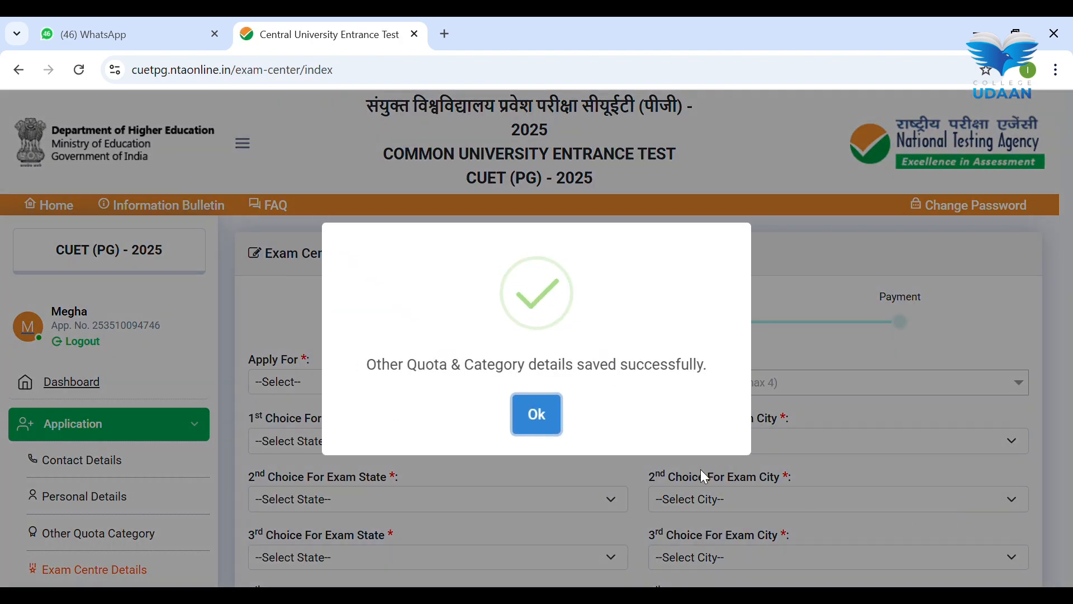
left_click(546, 411)
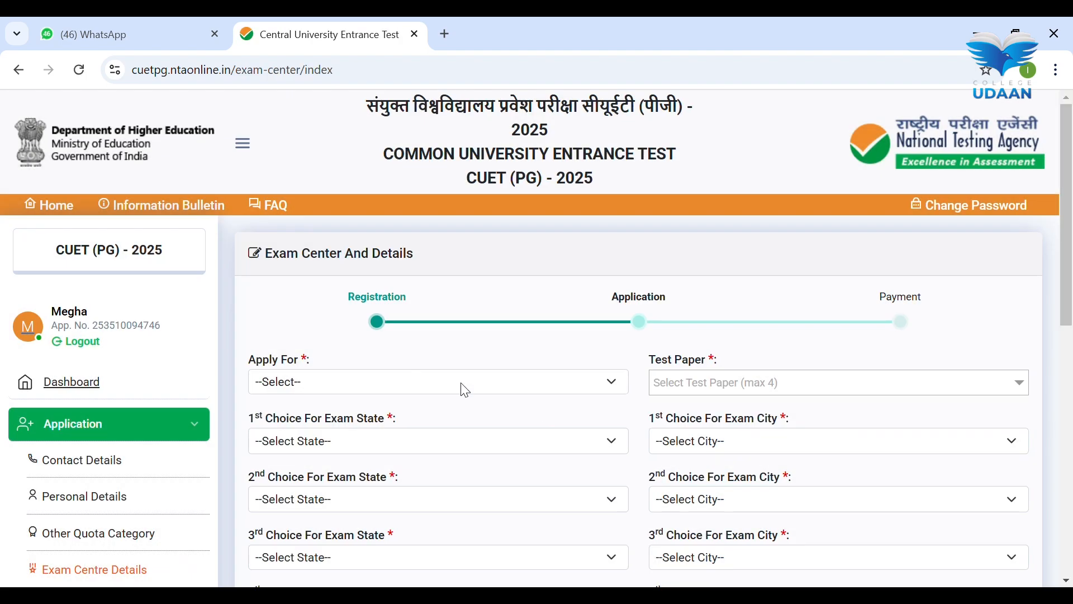
- Apply for CUET (PG) - 2025 and select test papers LAQP03 - Sanskrit, LAQP04 - Linguistics and LAQP06 - Assamese
left_click(421, 388)
left_click(412, 421)
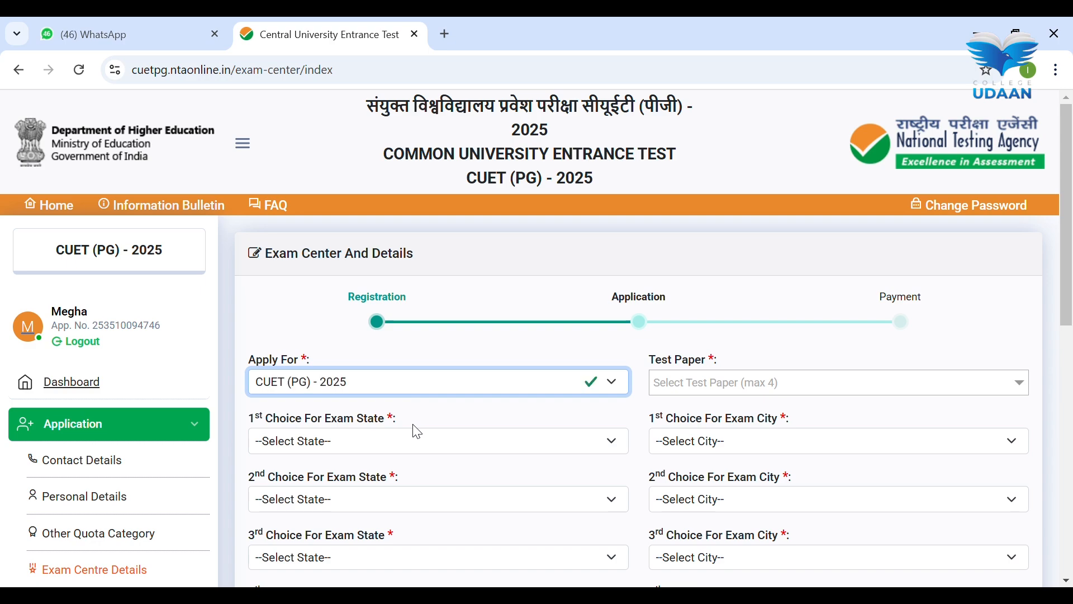
left_click(723, 385)
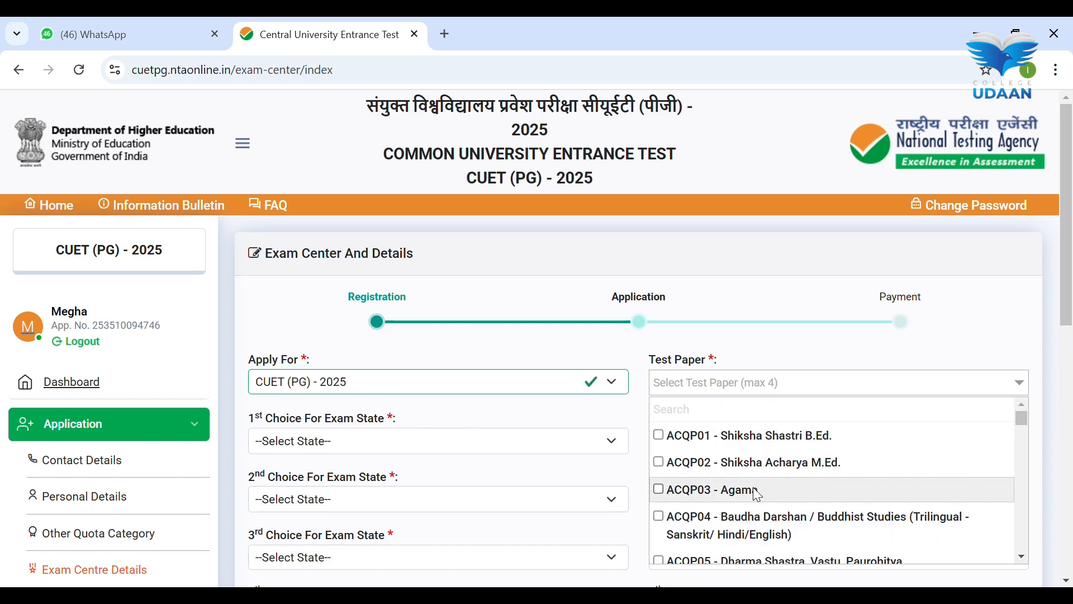
scroll(755, 495, "down", 5)
scroll(758, 495, "down", 8)
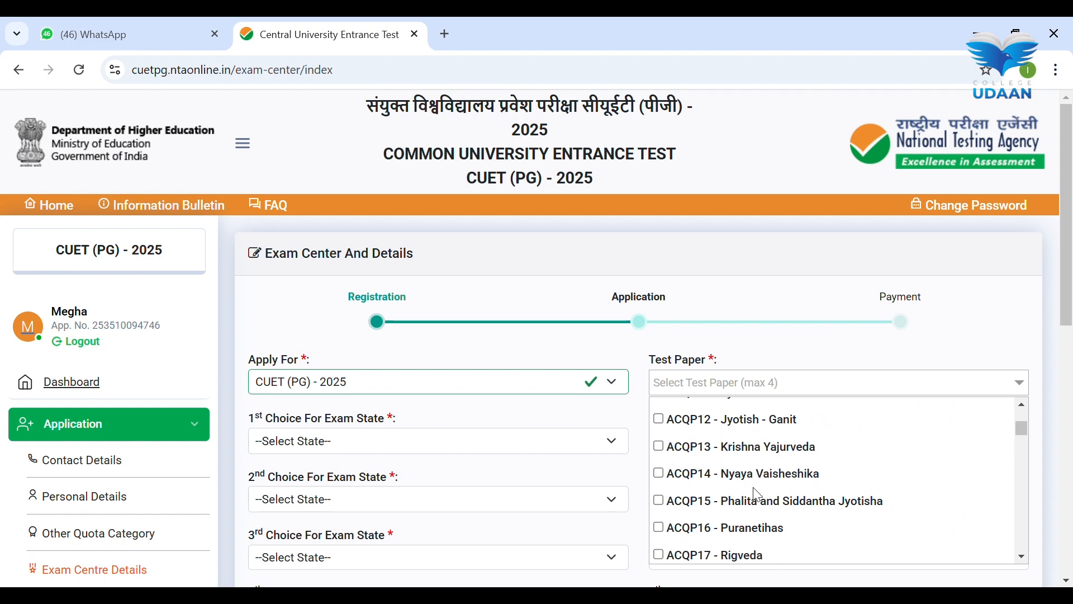
scroll(758, 494, "down", 7)
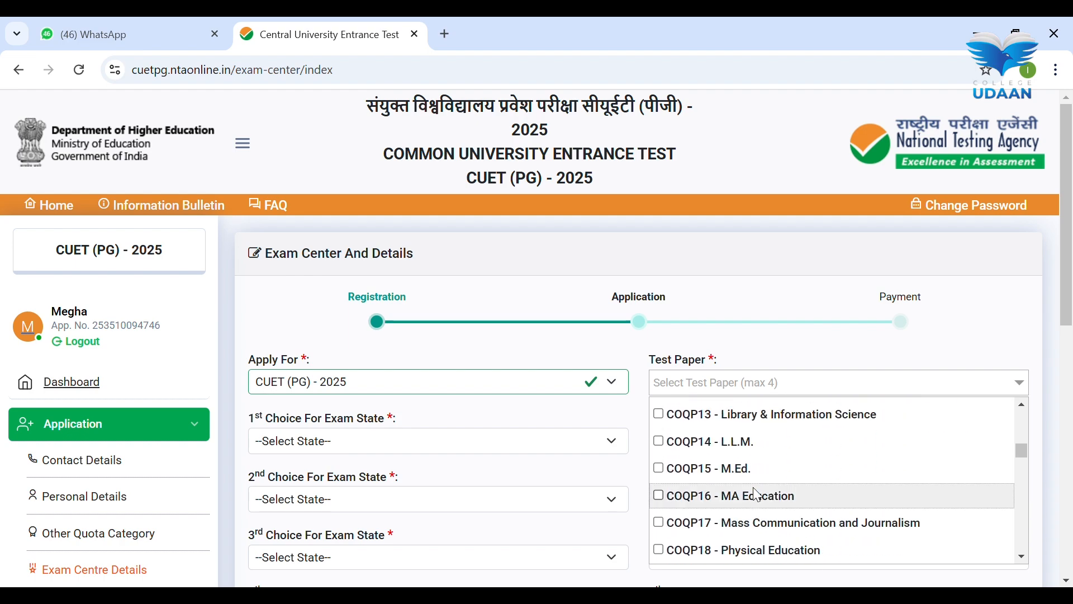
scroll(759, 495, "down", 5)
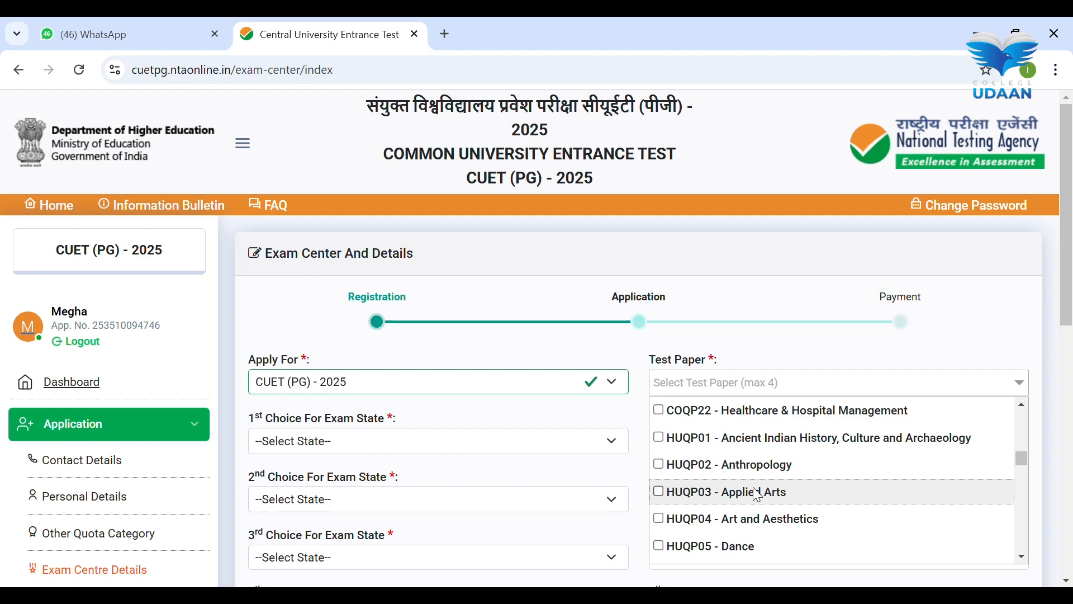
scroll(758, 494, "down", 9)
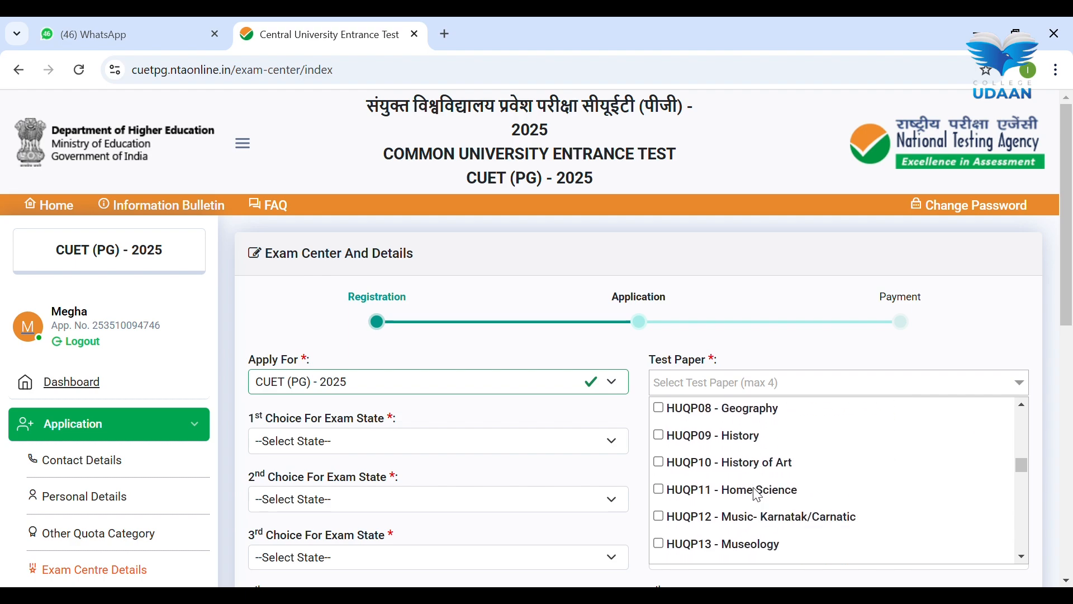
scroll(753, 489, "down", 5)
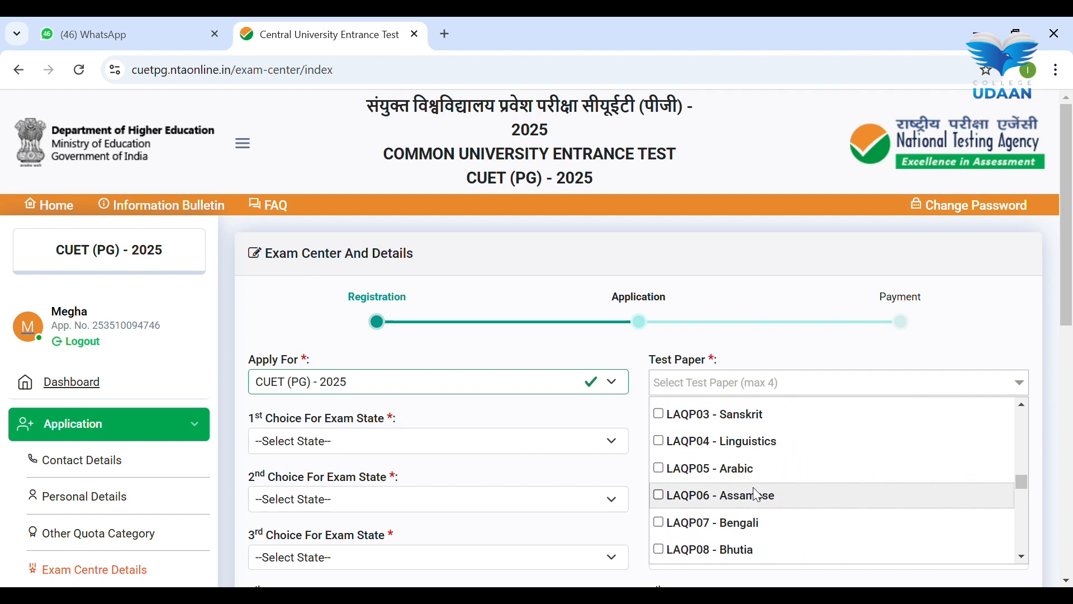
left_click(753, 491)
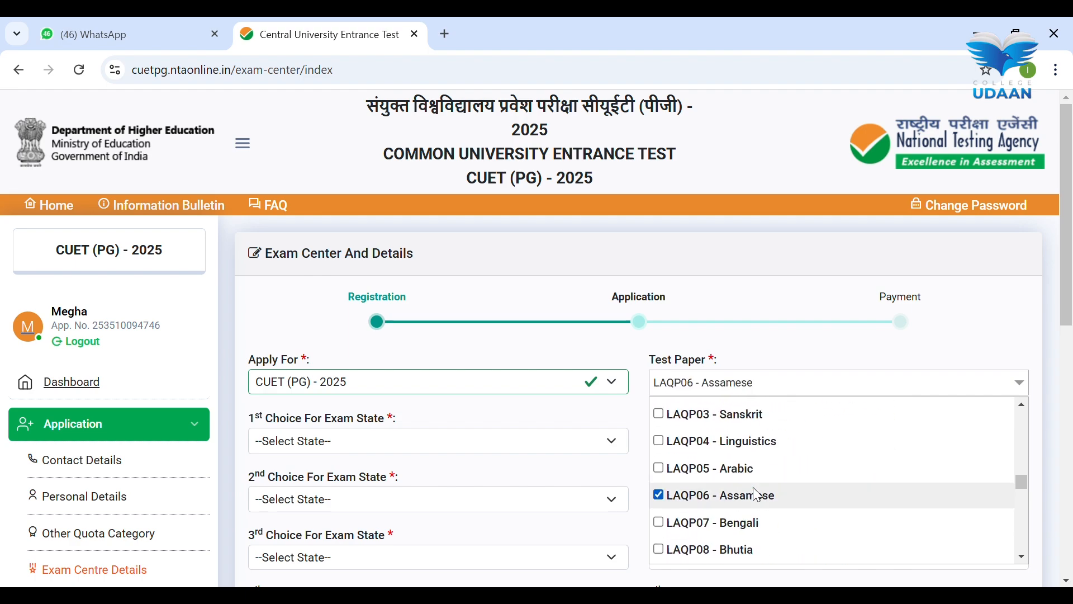
left_click(754, 447)
left_click(749, 420)
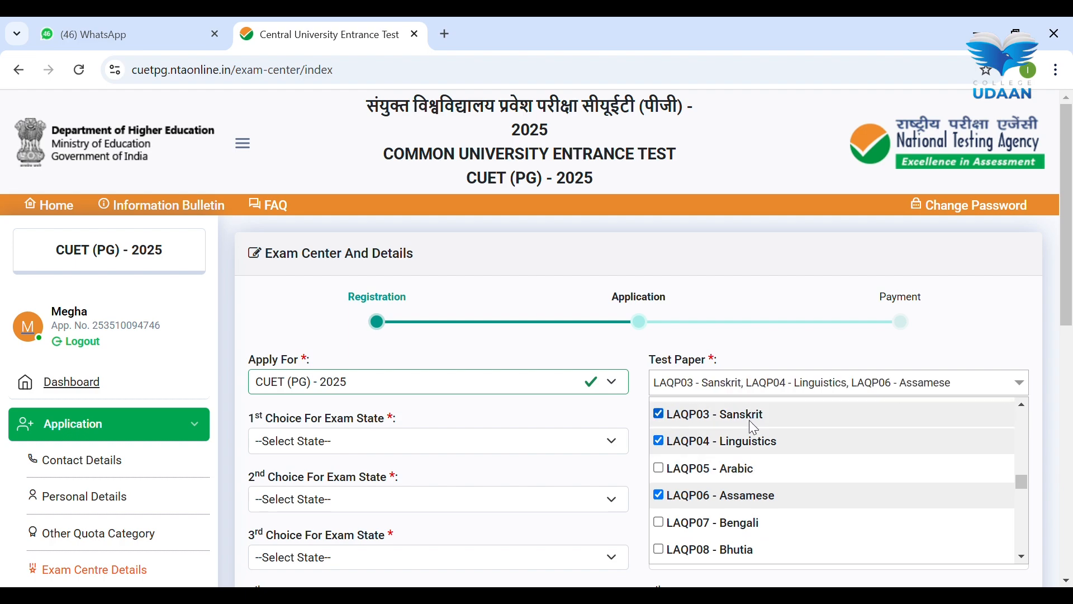
scroll(748, 420, "down", 8)
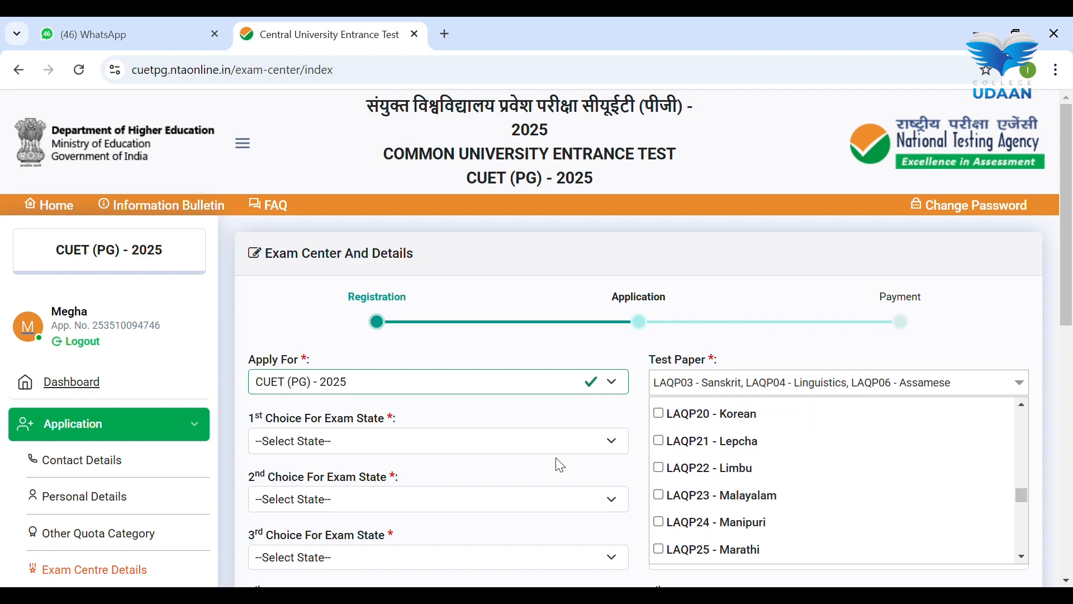
- Set the first exam centre choice to Meerut, Uttar Pradesh, and the second choice to New Delhi, Delhi
left_click(521, 453)
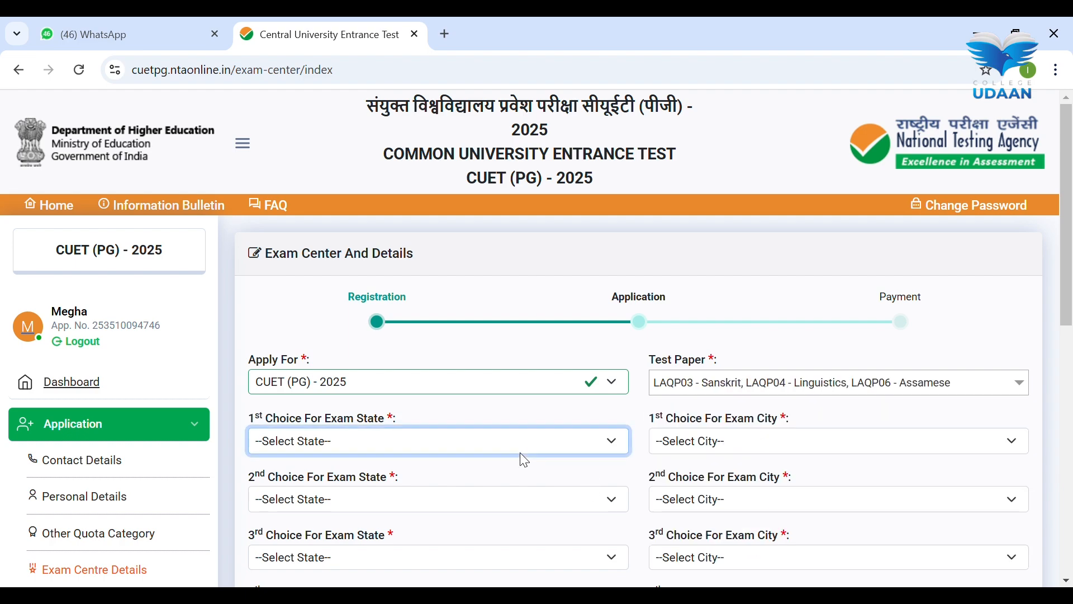
left_click(513, 486)
left_click(753, 446)
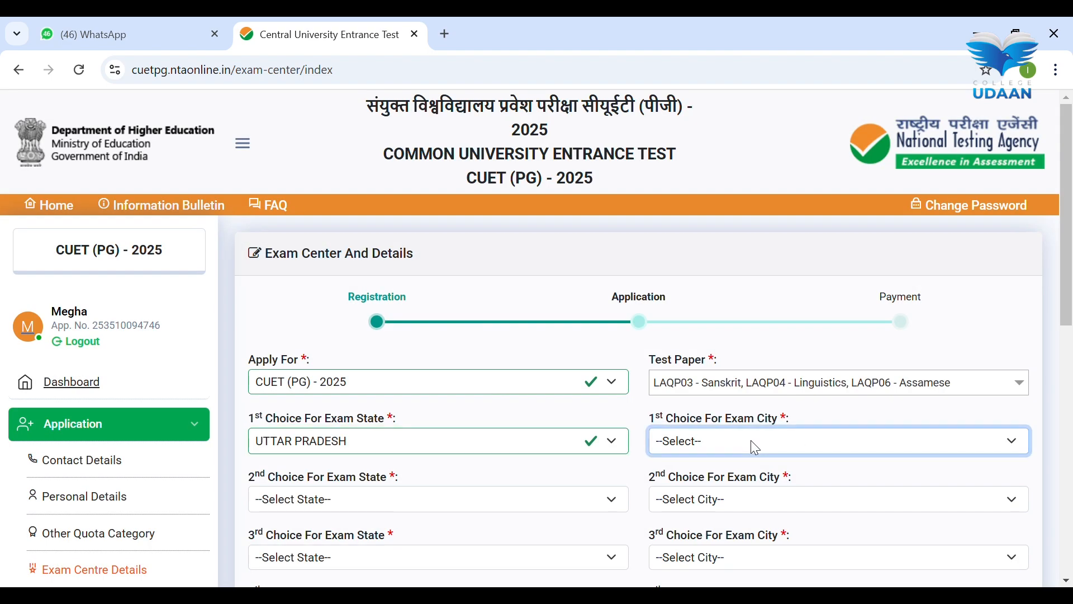
left_click(738, 419)
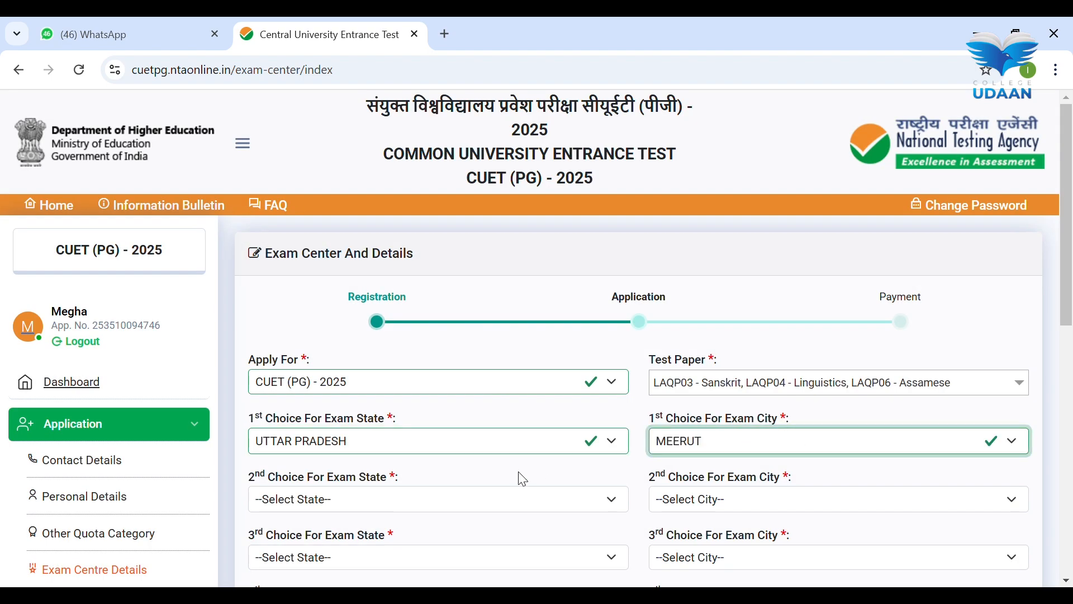
left_click(492, 498)
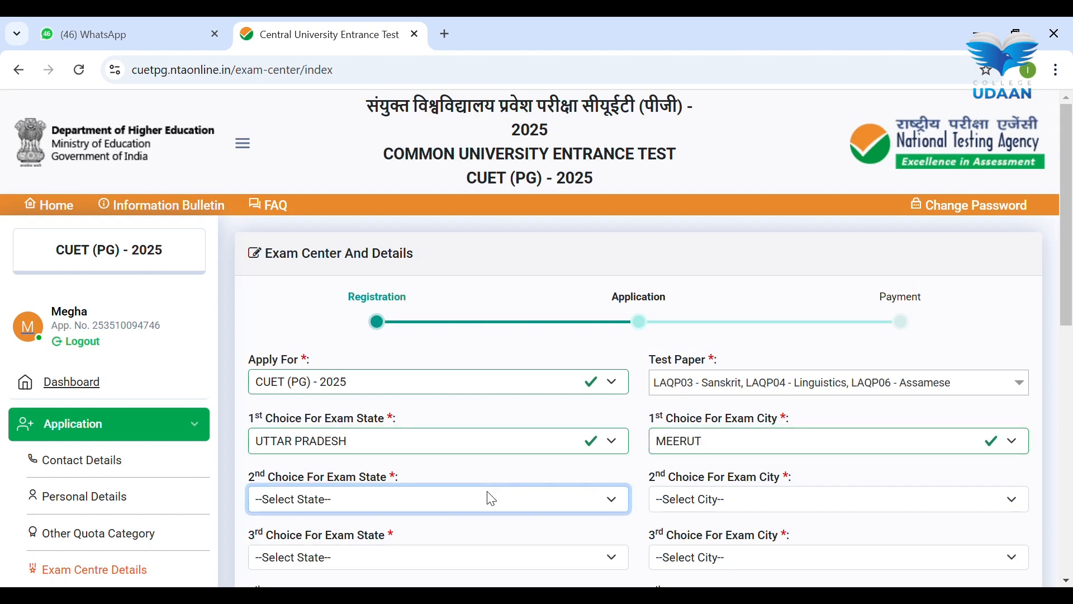
left_click(448, 456)
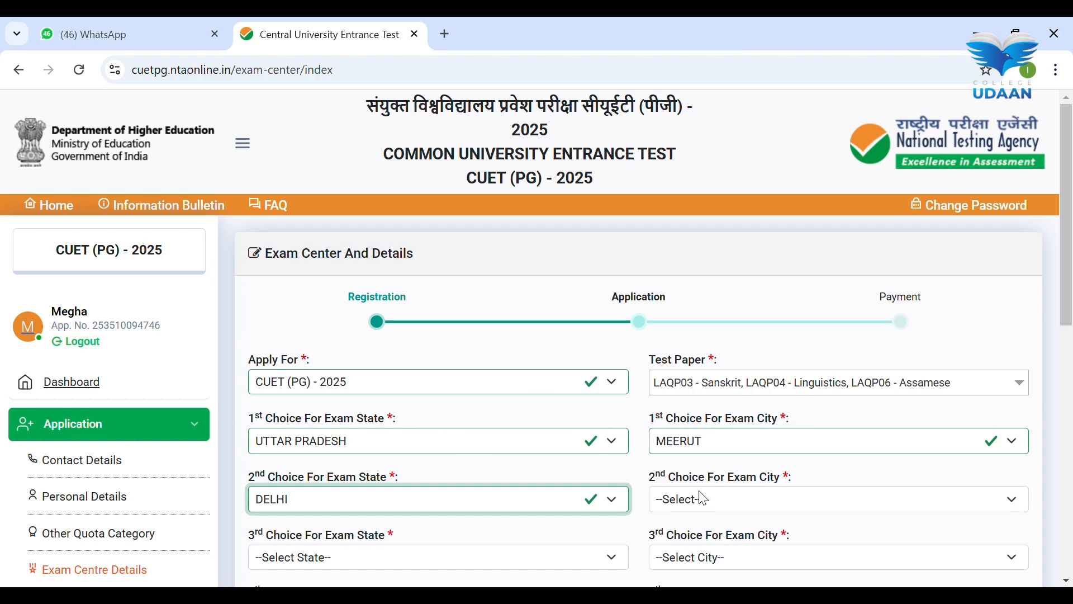
left_click(699, 492)
left_click(709, 534)
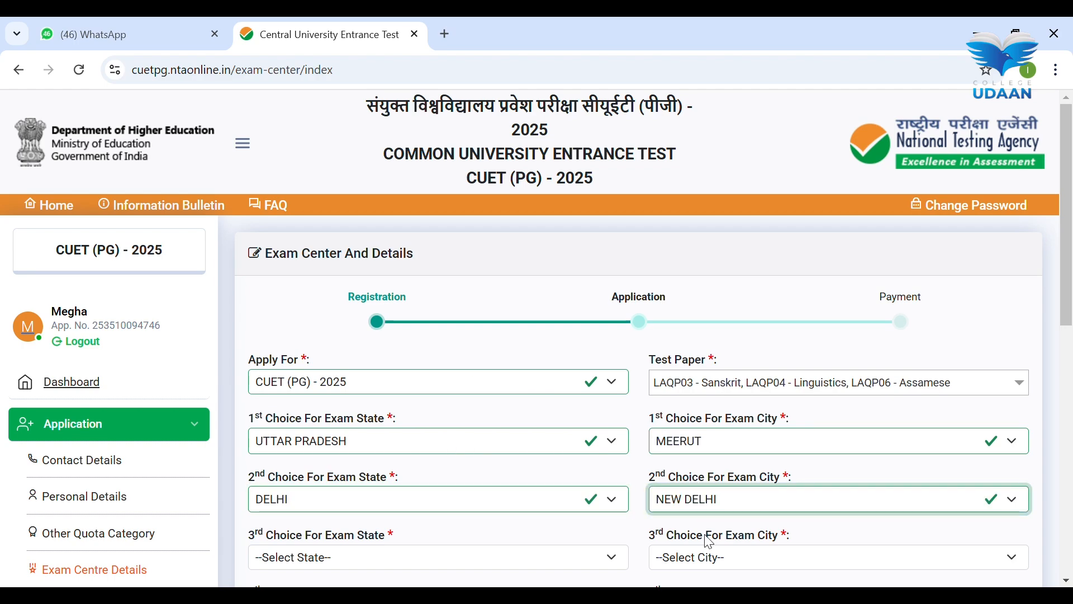
- Set the third exam centre choice to Ambala, Haryana, and the fourth choice to Jhansi, Uttar Pradesh
scroll(532, 480, "down", 6)
scroll(531, 480, "up", 3)
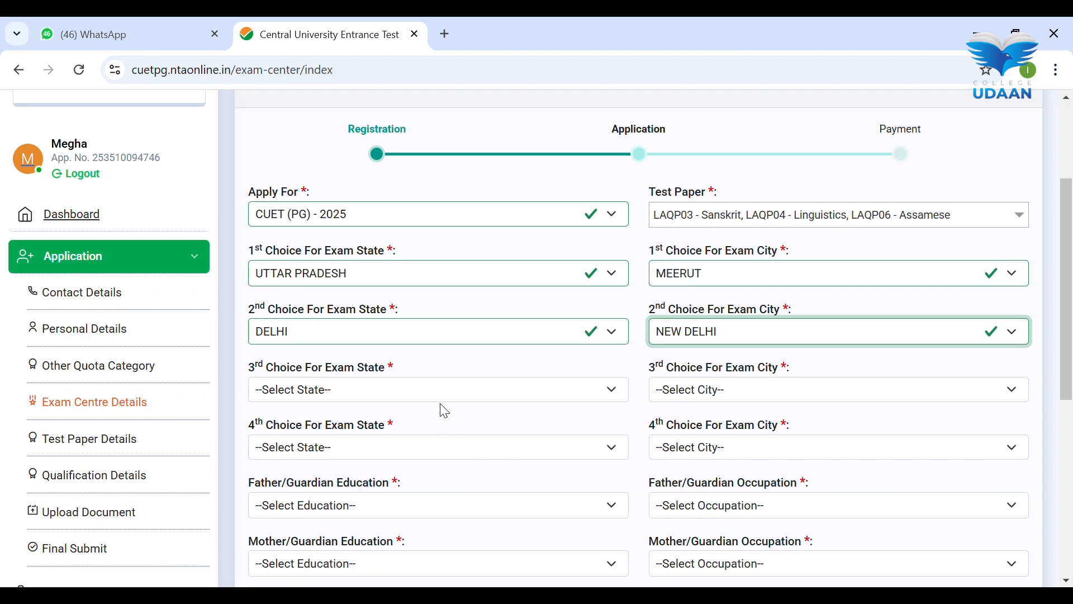
left_click(443, 401)
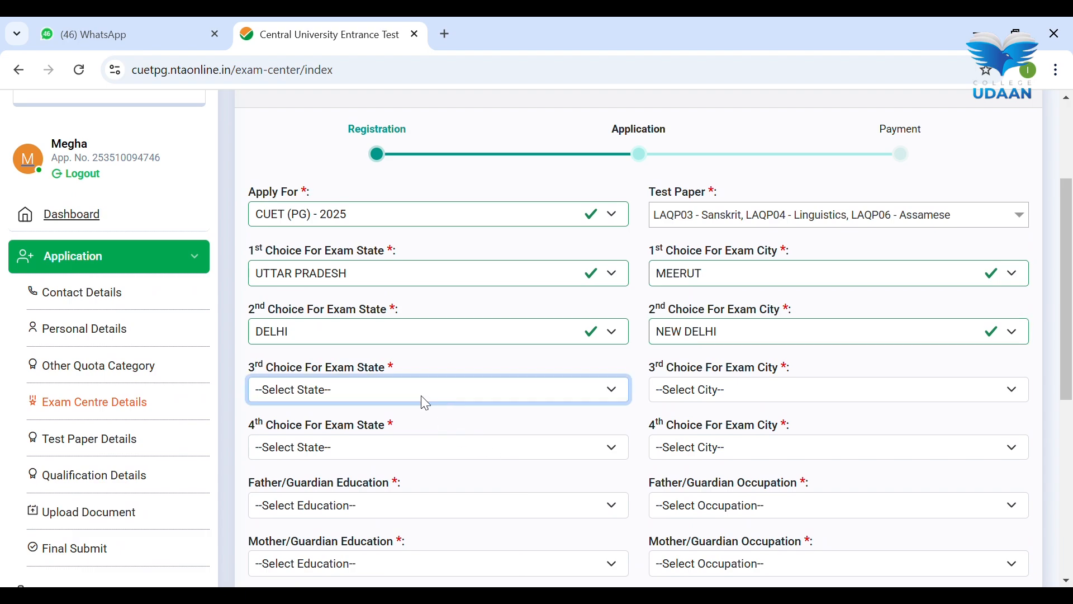
left_click(410, 473)
left_click(710, 392)
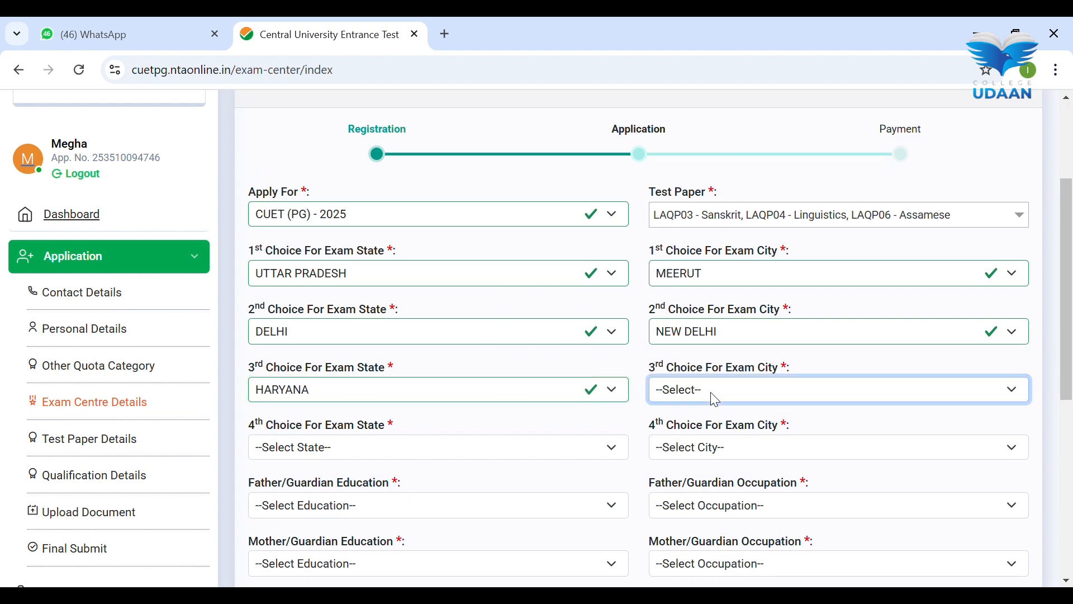
left_click(744, 445)
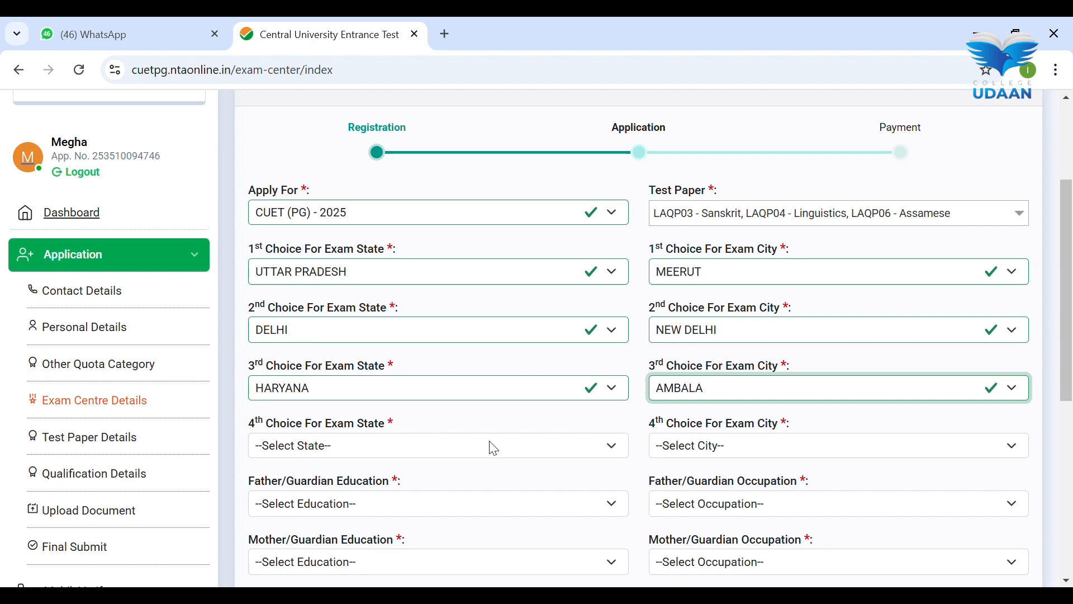
scroll(492, 446, "down", 1)
left_click(421, 391)
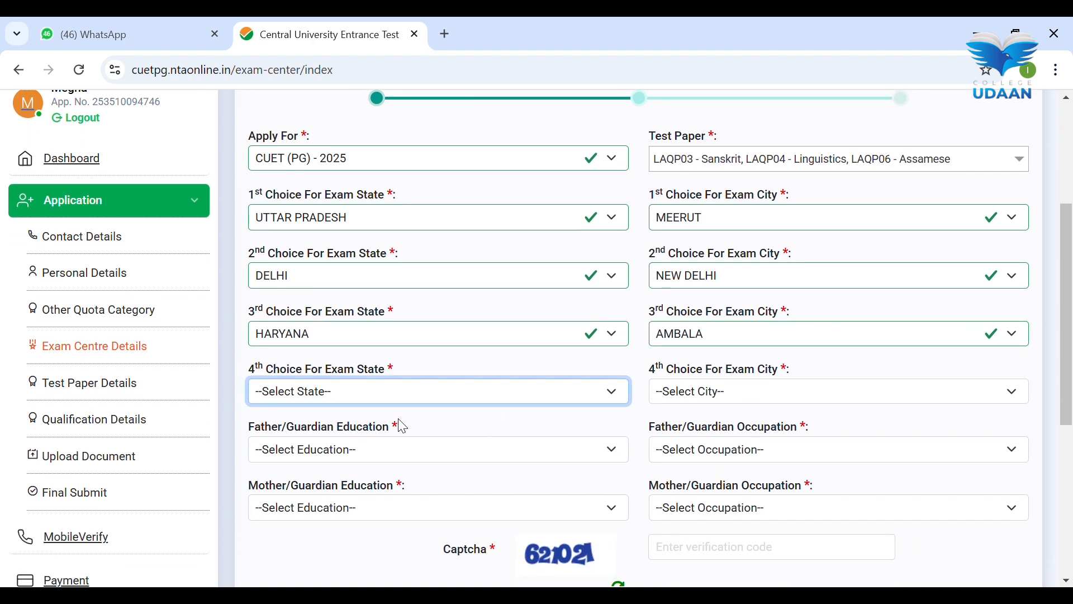
left_click(402, 441)
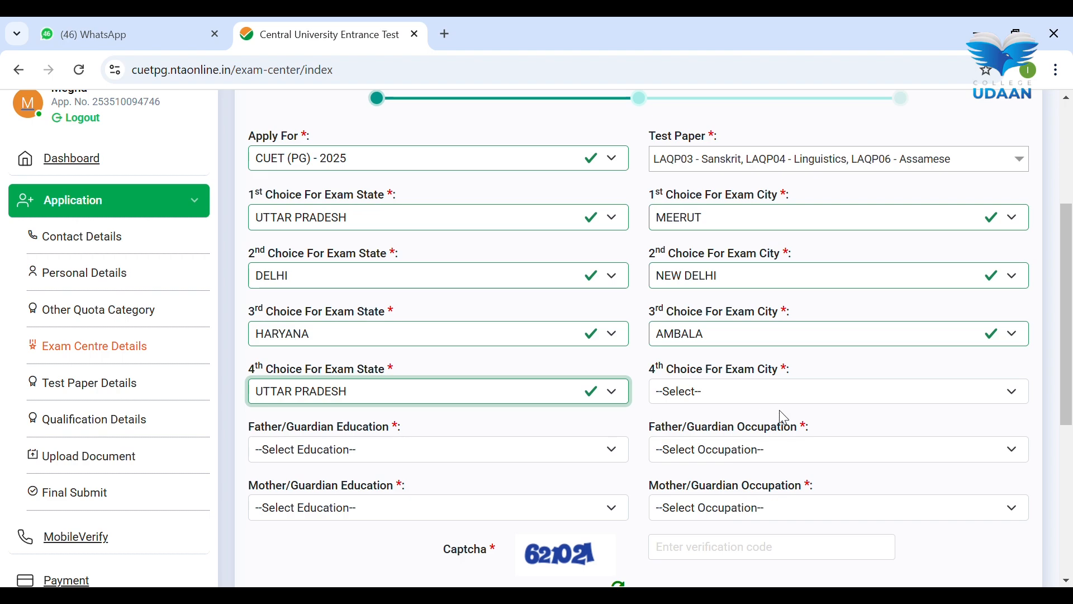
left_click(748, 401)
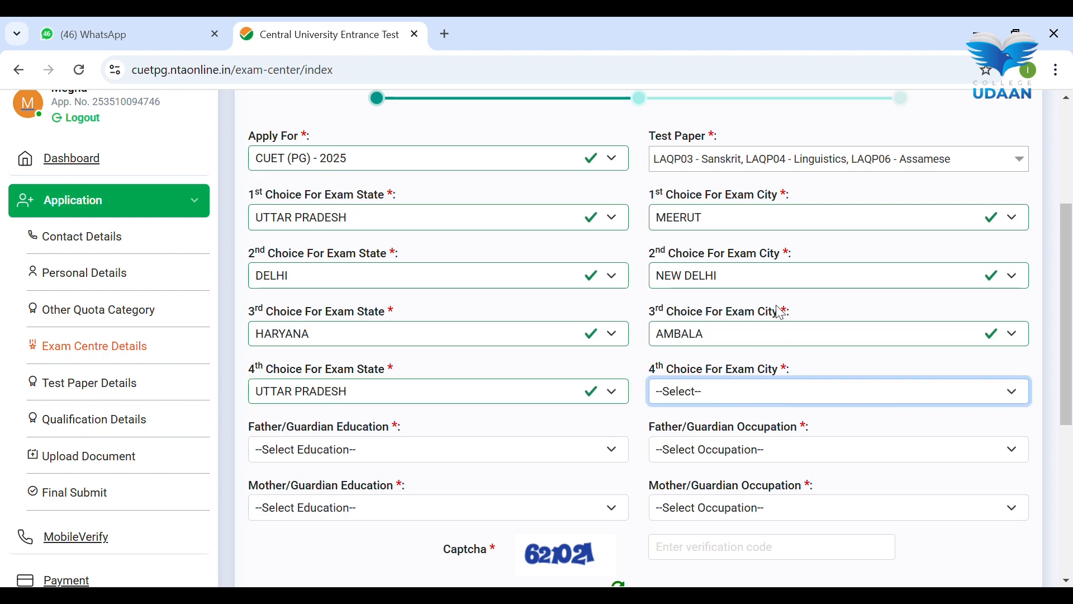
key("j")
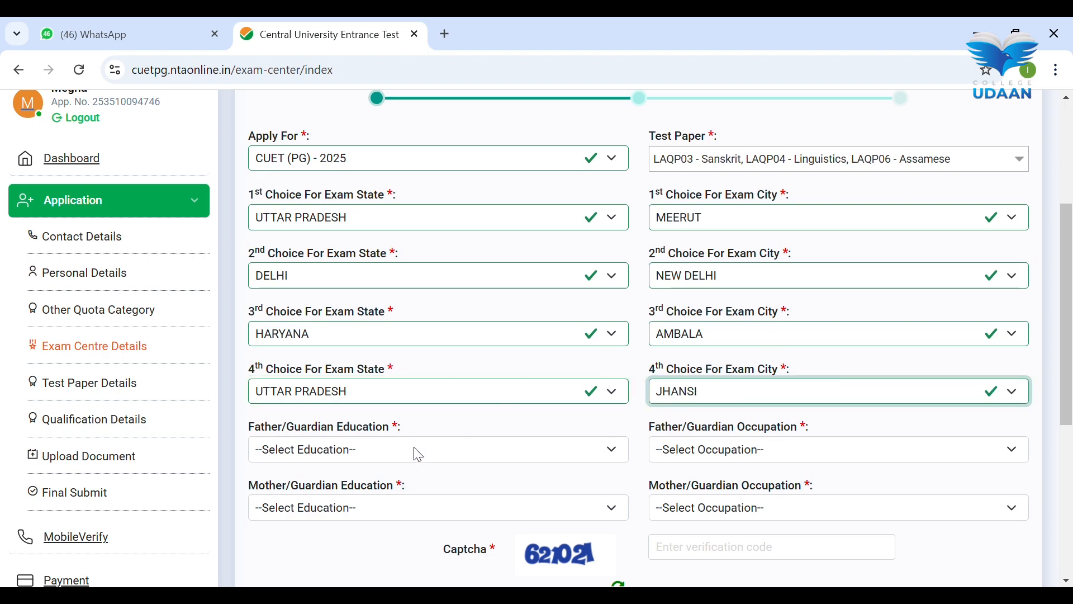
- Set the father/guardian's education to Doctorate and occupation to Medical
key("Tab")
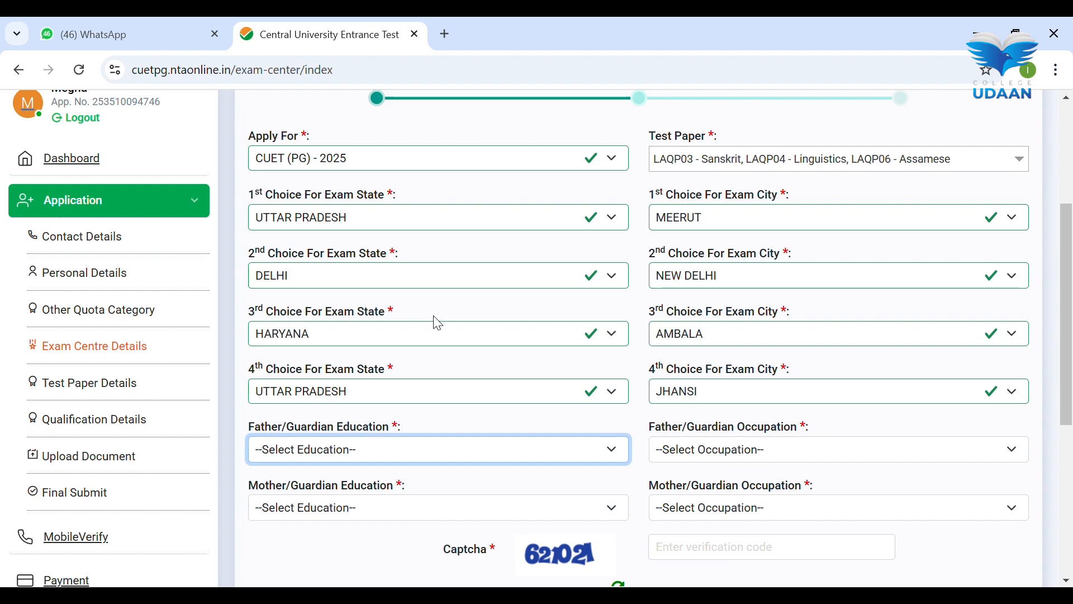
key("d")
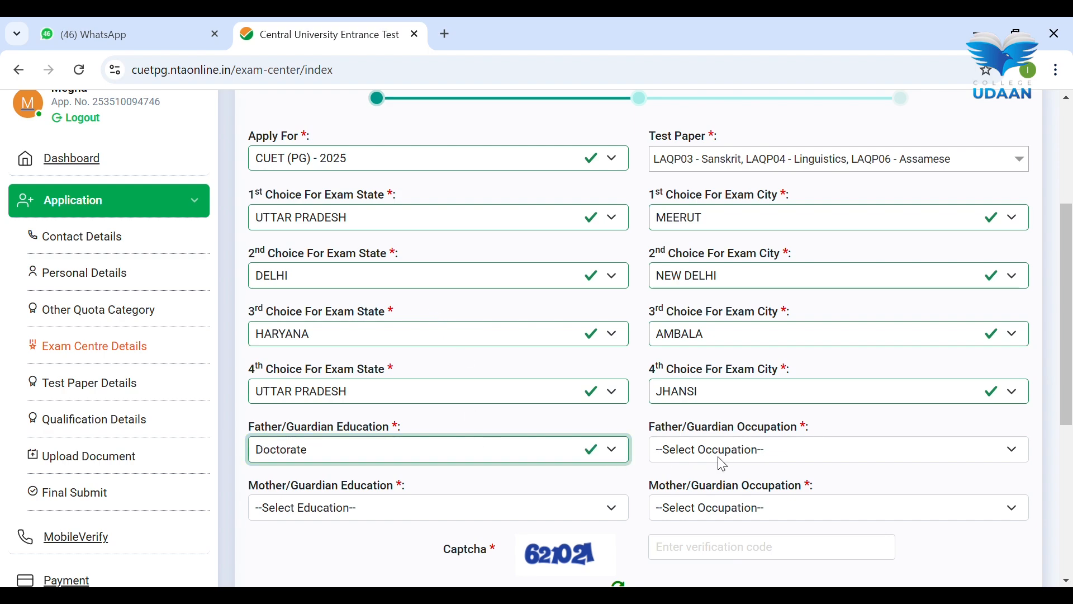
key("Tab")
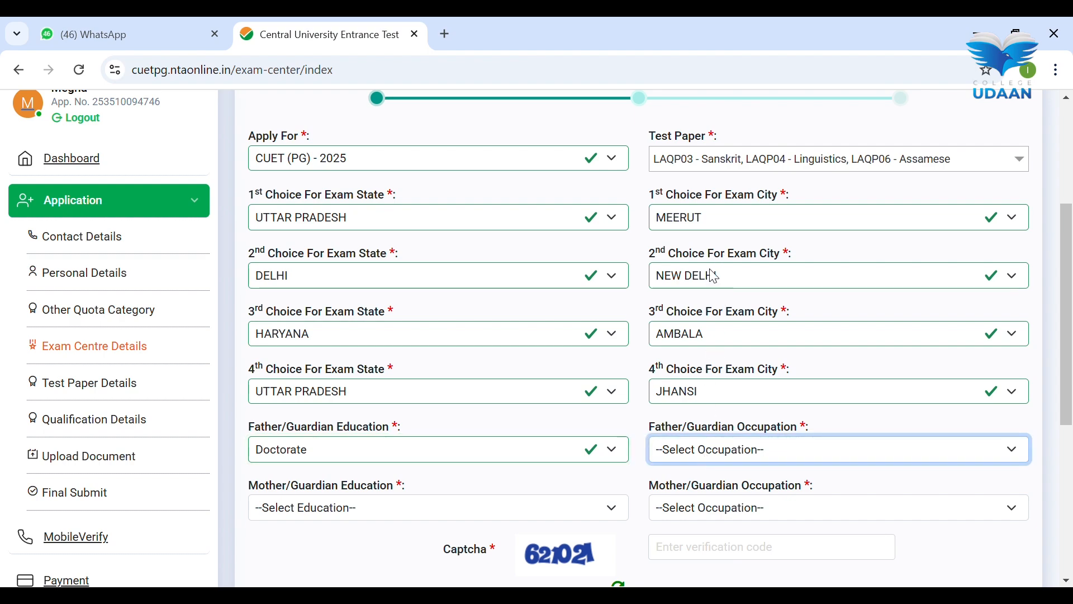
left_click(710, 248)
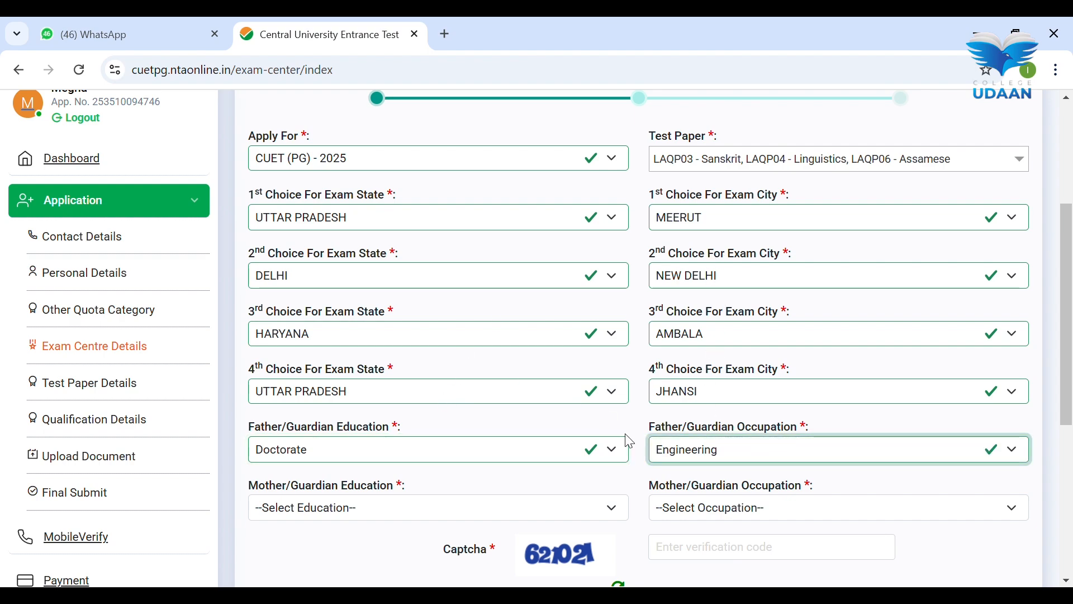
left_click(708, 316)
- Set the mother/guardian's education to Graduate and occupation to Business
left_click(469, 506)
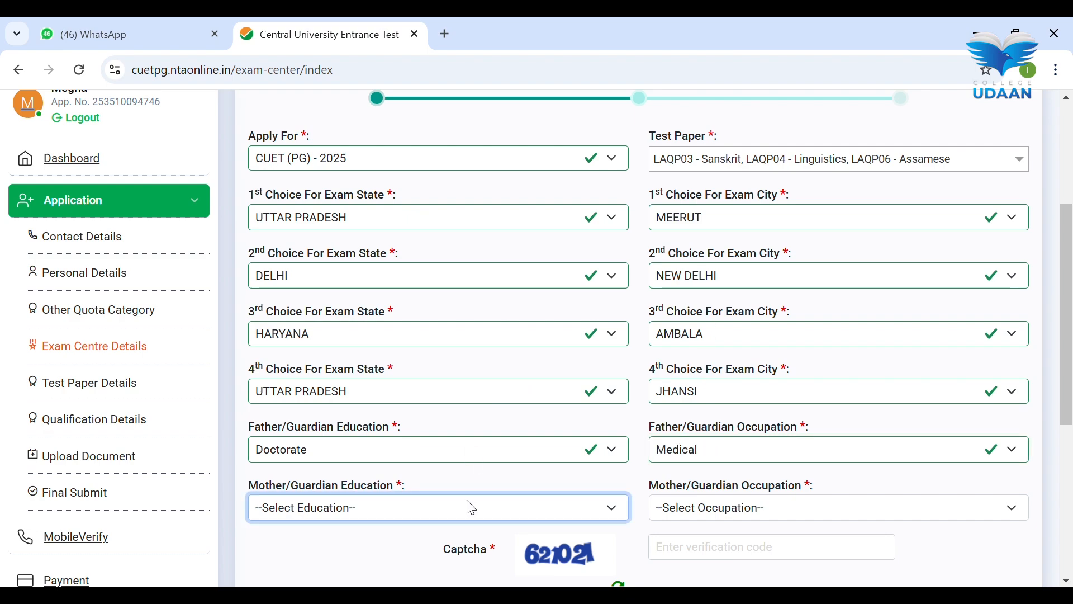
left_click(430, 383)
left_click(743, 503)
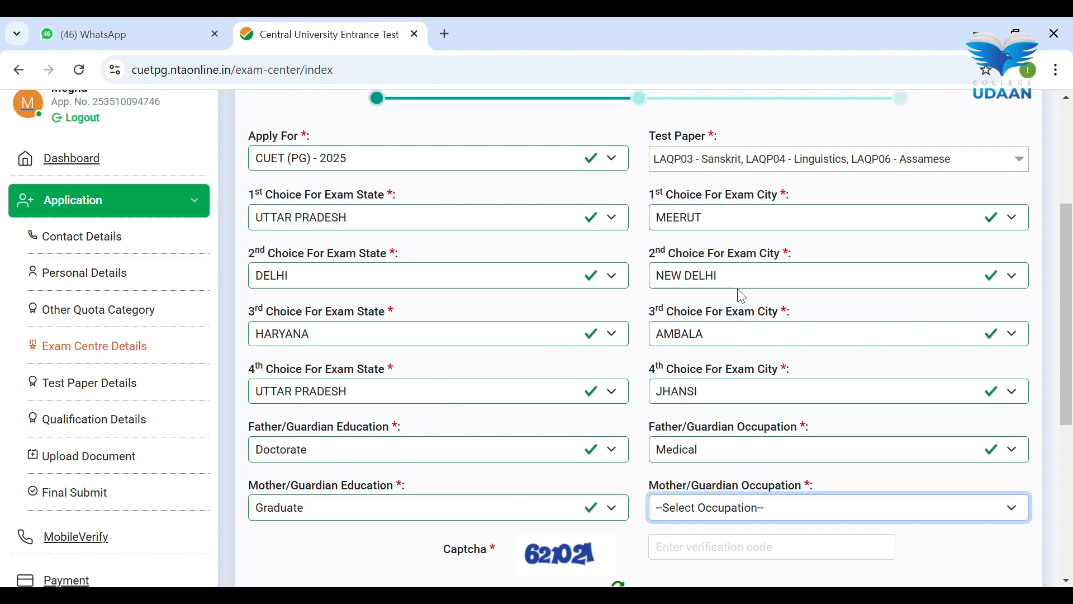
key("b")
- Enter the captcha verification code, agree to the declaration, and save the exam centre details
scroll(729, 286, "down", 5)
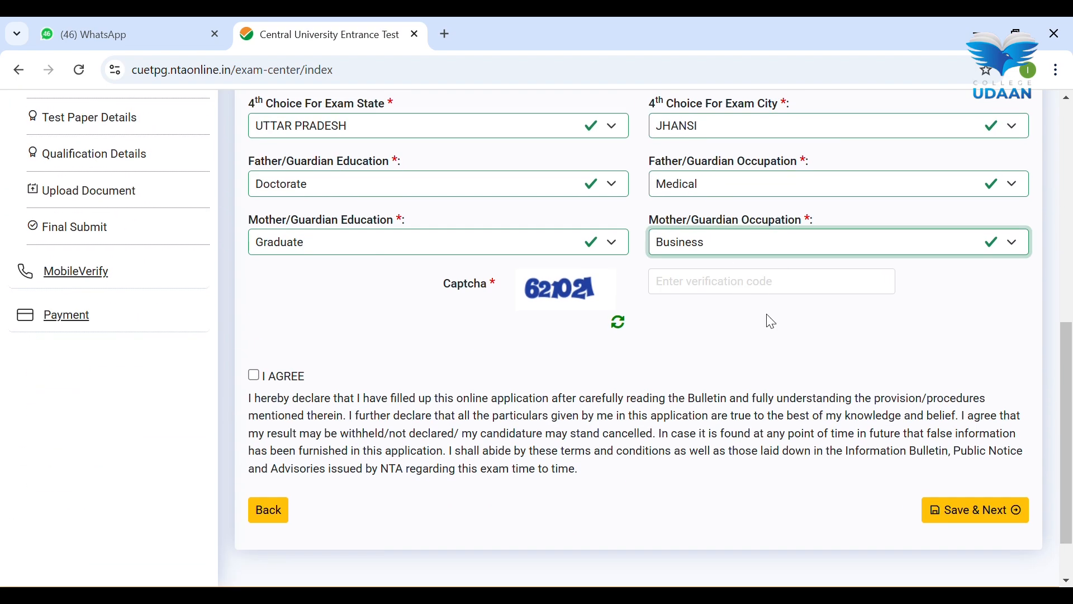
left_click(721, 291)
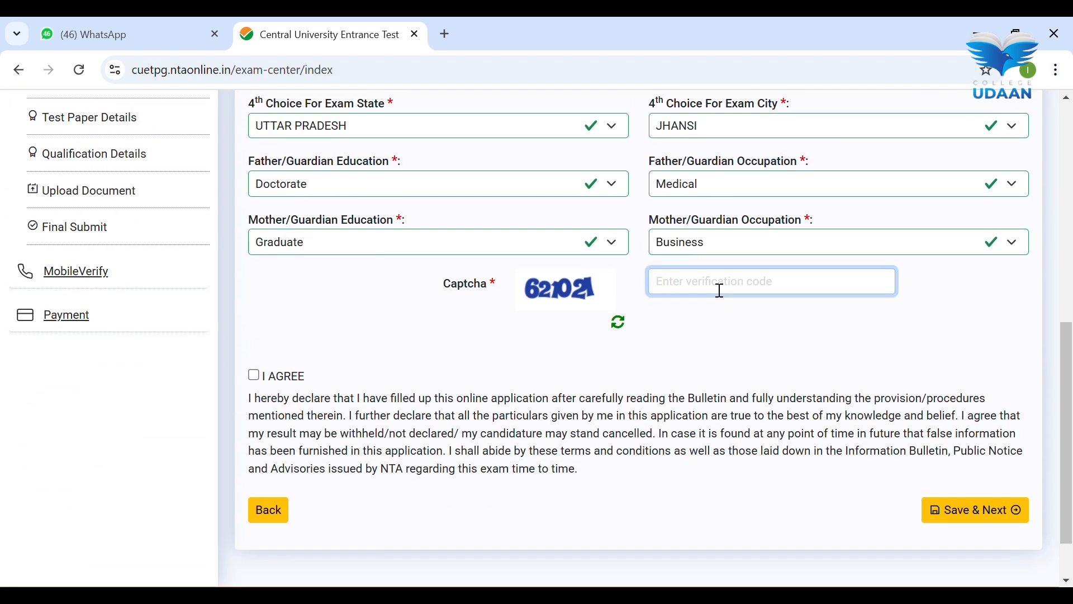
type("621021")
left_click(254, 375)
left_click(986, 511)
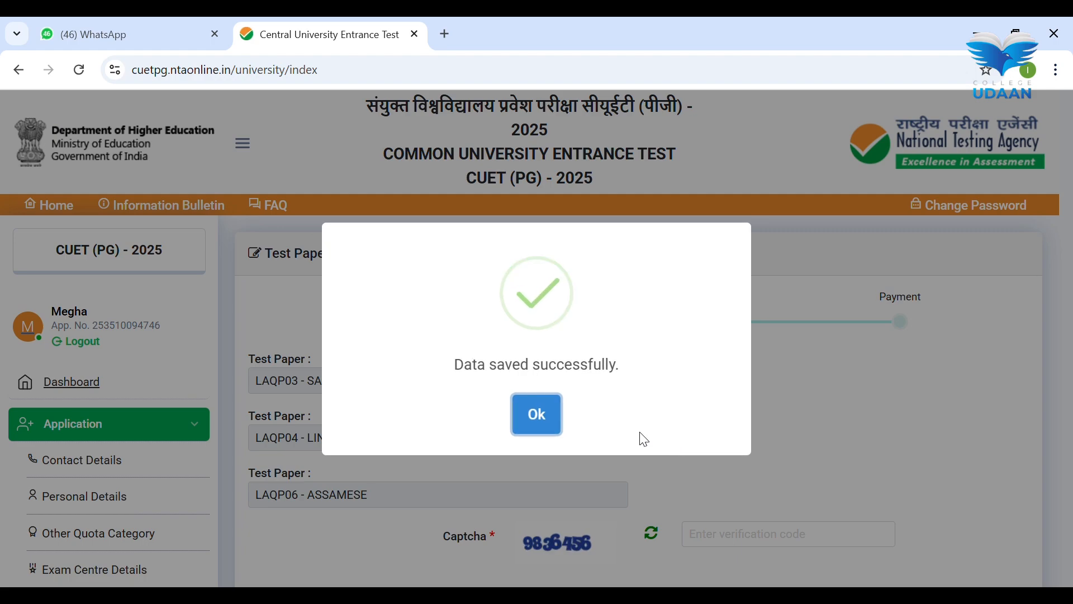
left_click(563, 424)
scroll(557, 420, "down", 3)
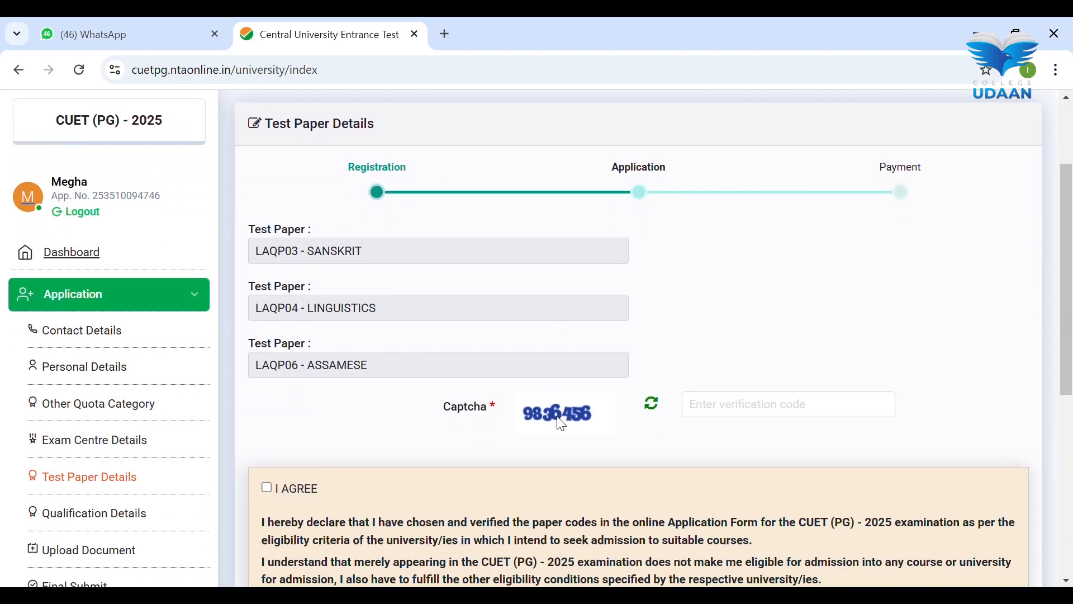
scroll(456, 380, "up", 2)
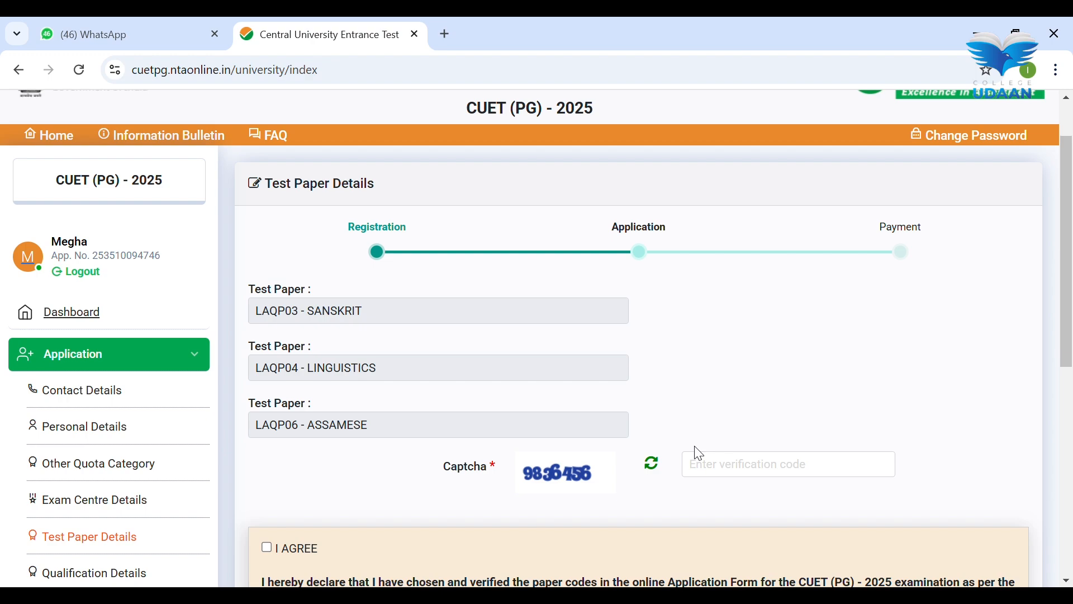
- Enter the captcha verification code for the test paper details
left_click(744, 464)
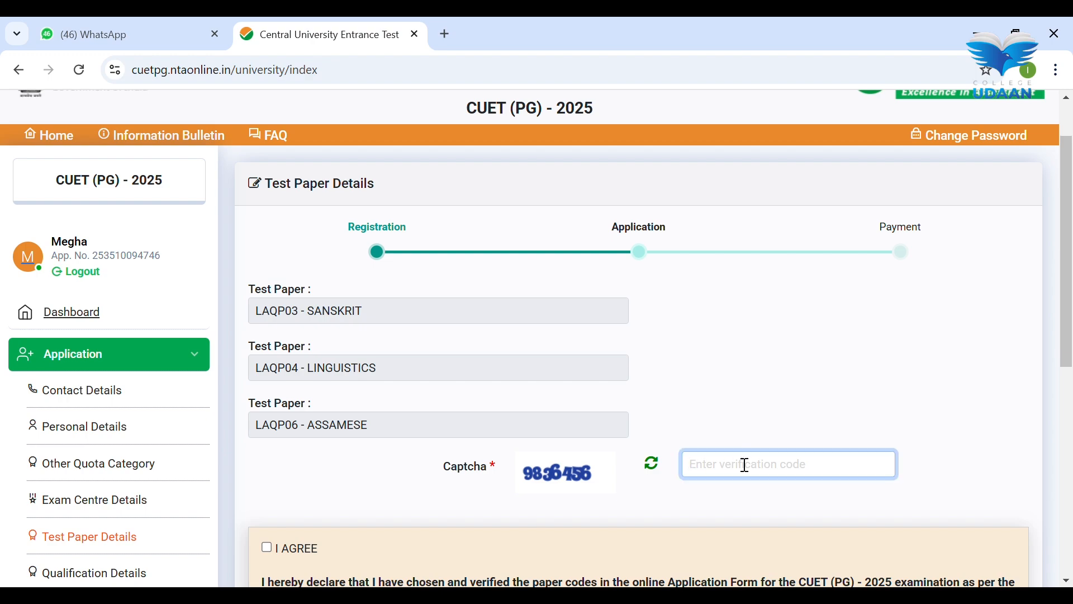
type("9836456")
- Agree to both declarations, save the test paper details, and acknowledge the confirmation
scroll(747, 465, "down", 2)
left_click(268, 431)
scroll(268, 431, "down", 4)
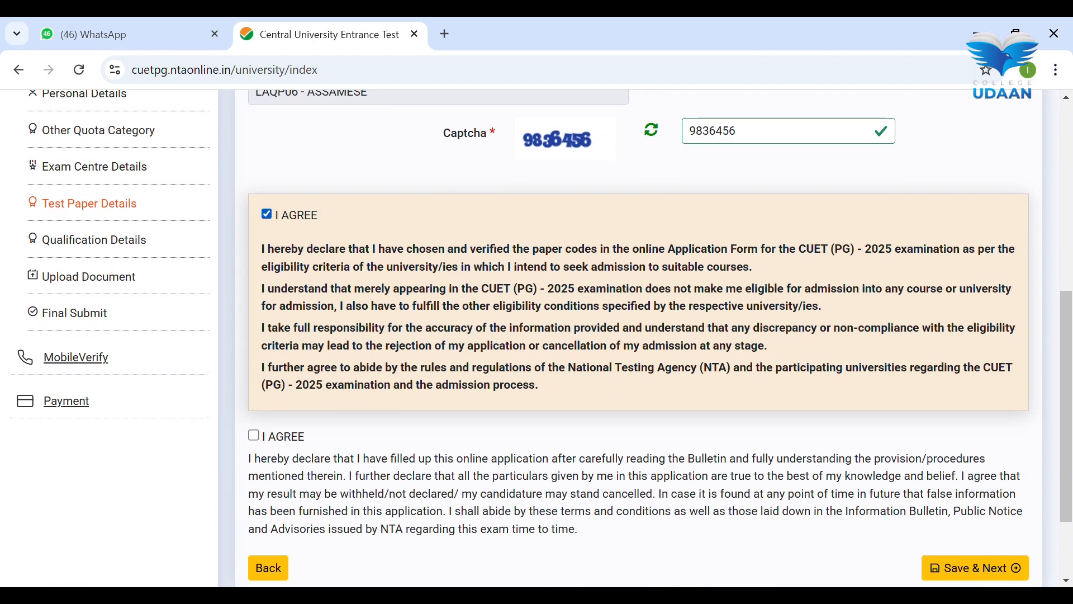
scroll(637, 335, "down", 2)
left_click(253, 342)
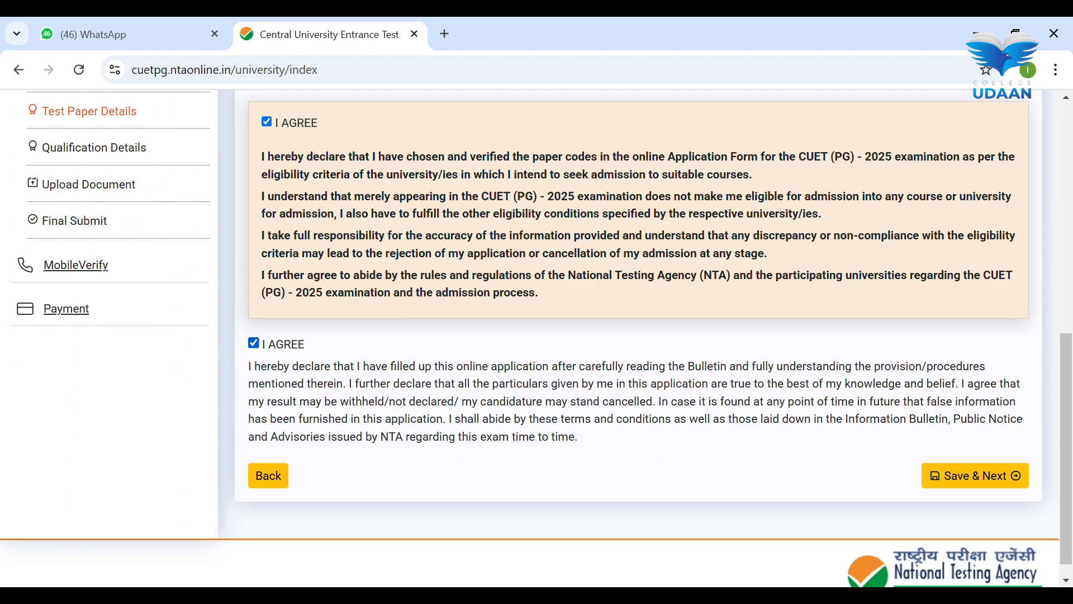
left_click(974, 475)
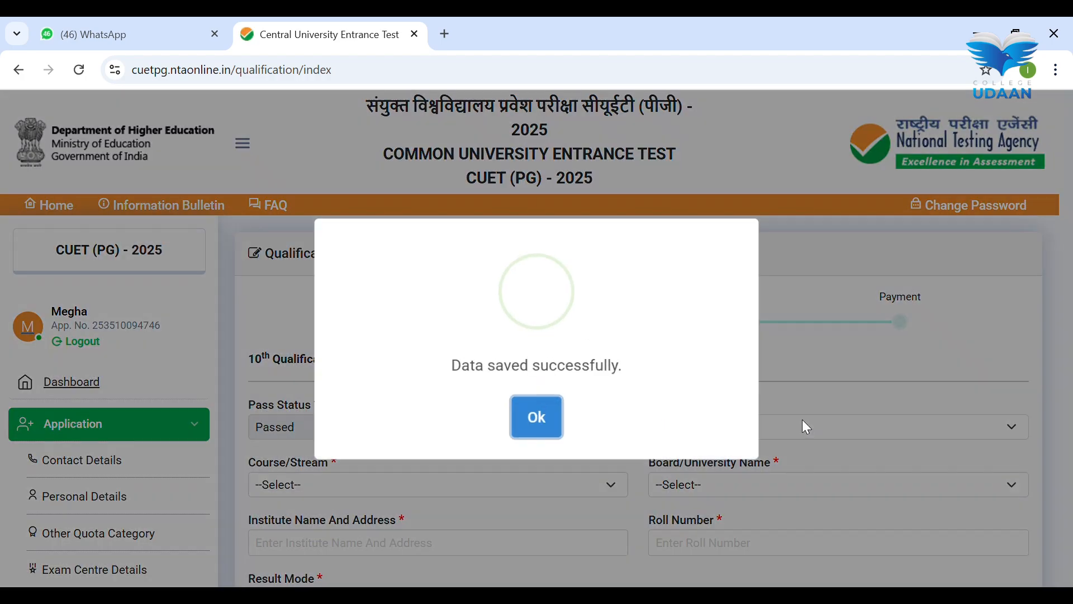
left_click(545, 413)
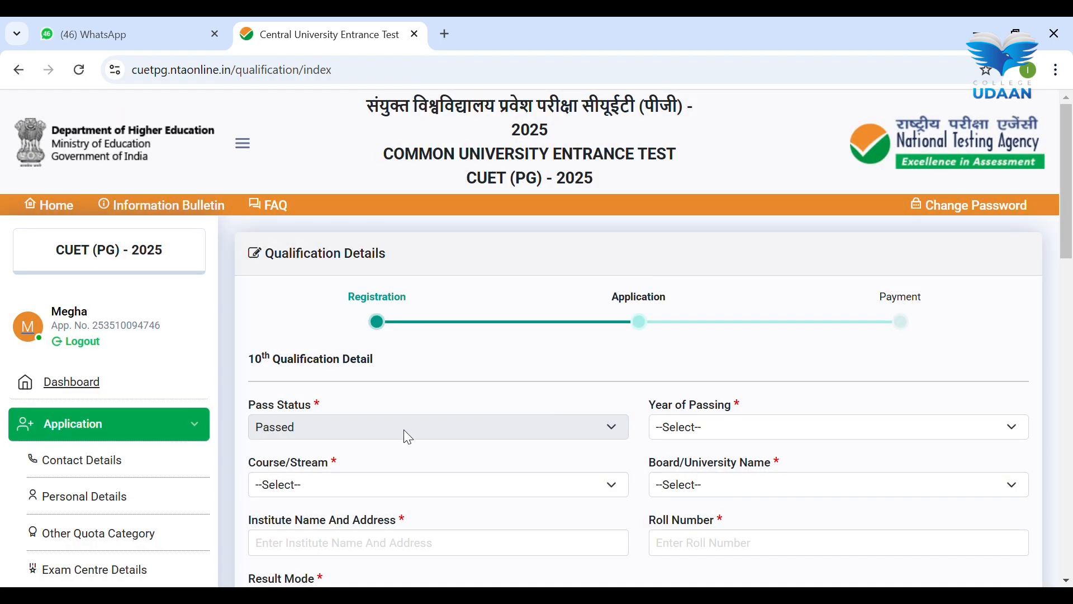
- Set the 10th qualification's year of passing to 2019 and course/stream to 10TH OR EQUIVALENT
left_click(679, 438)
type("2010")
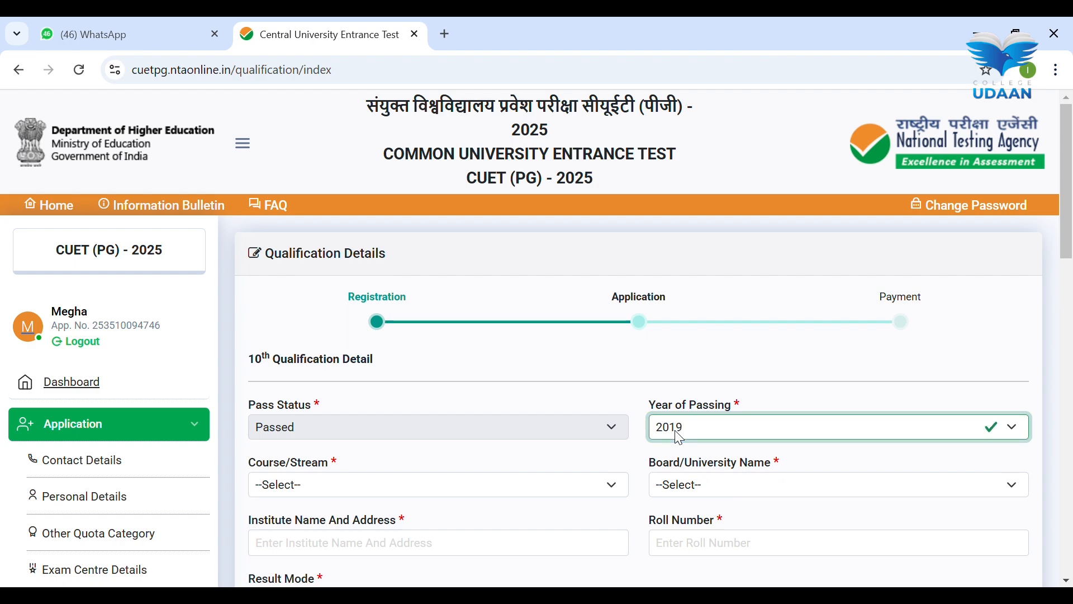
scroll(653, 425, "down", 4)
left_click(428, 255)
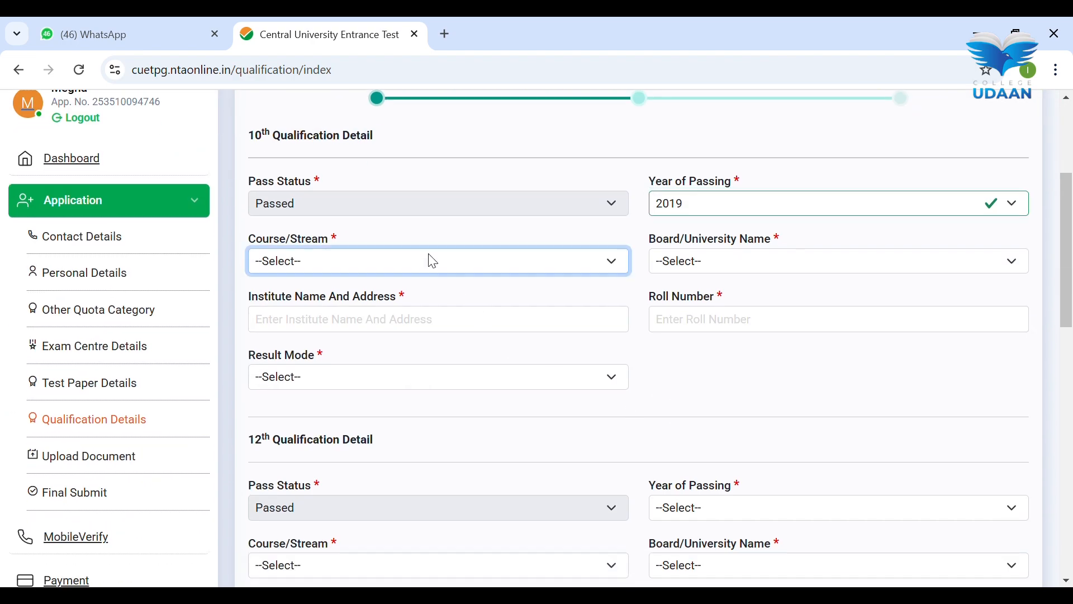
left_click(429, 304)
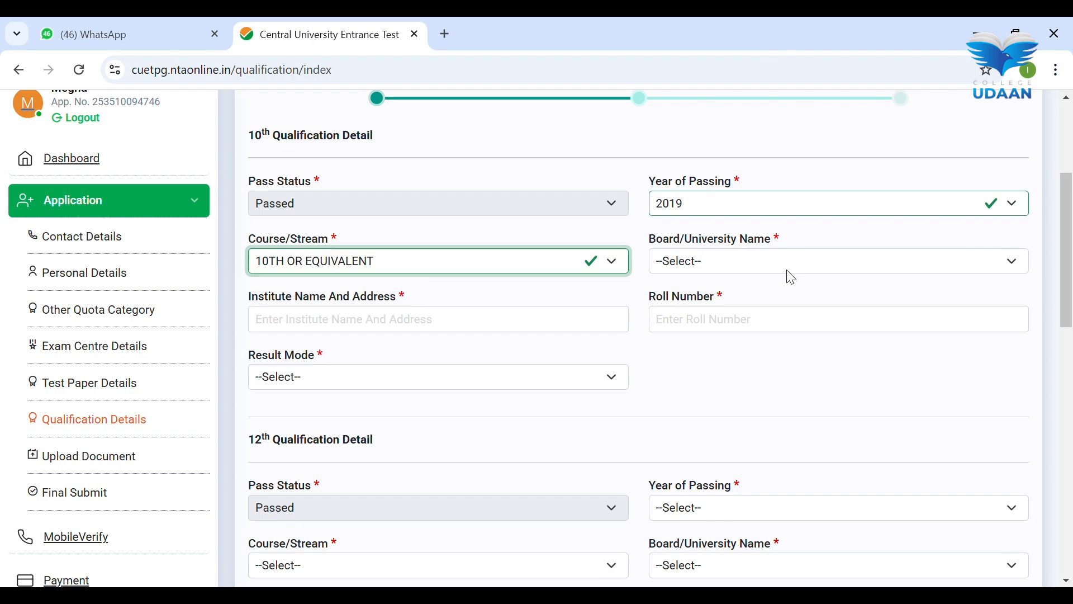
- Set the 10th qualification's board to CENTRAL BOARD OF SECONDARY EDUCATION
left_click(726, 263)
left_click(733, 295)
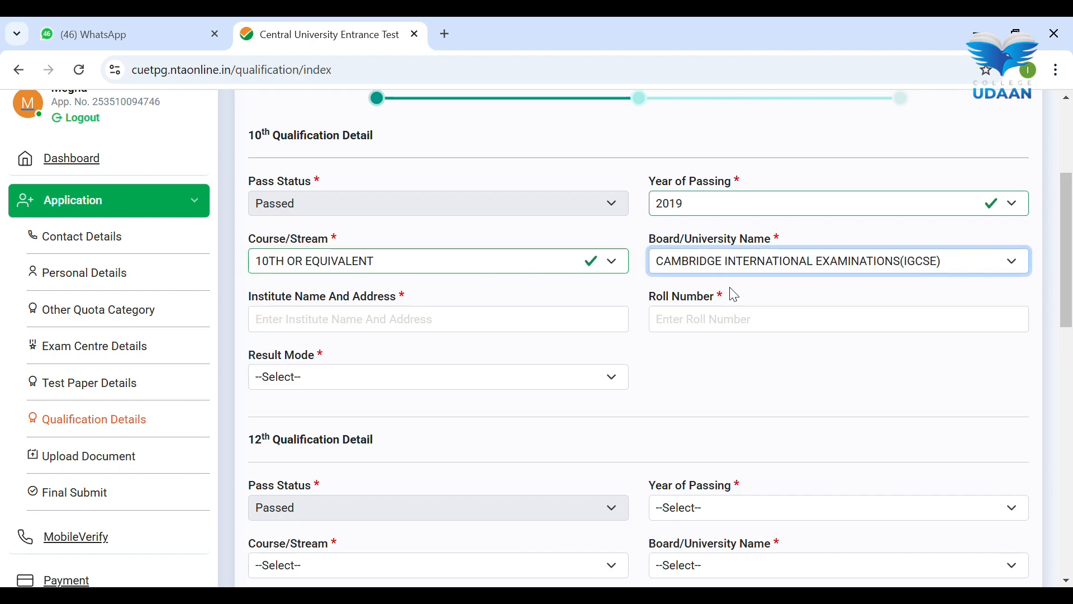
key("Down")
key("Down")
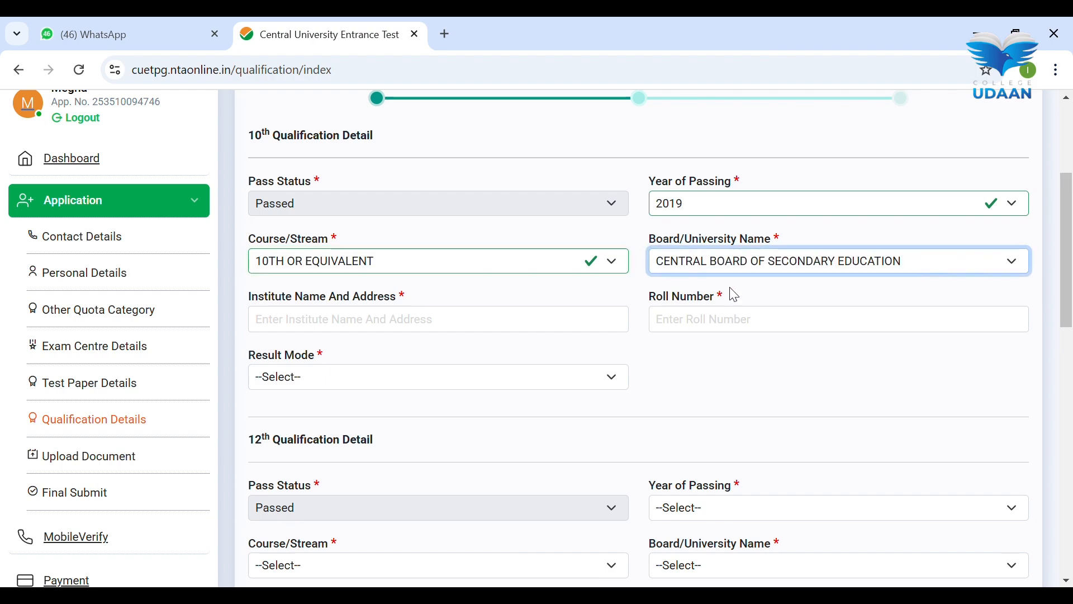
key("Down")
key("Up")
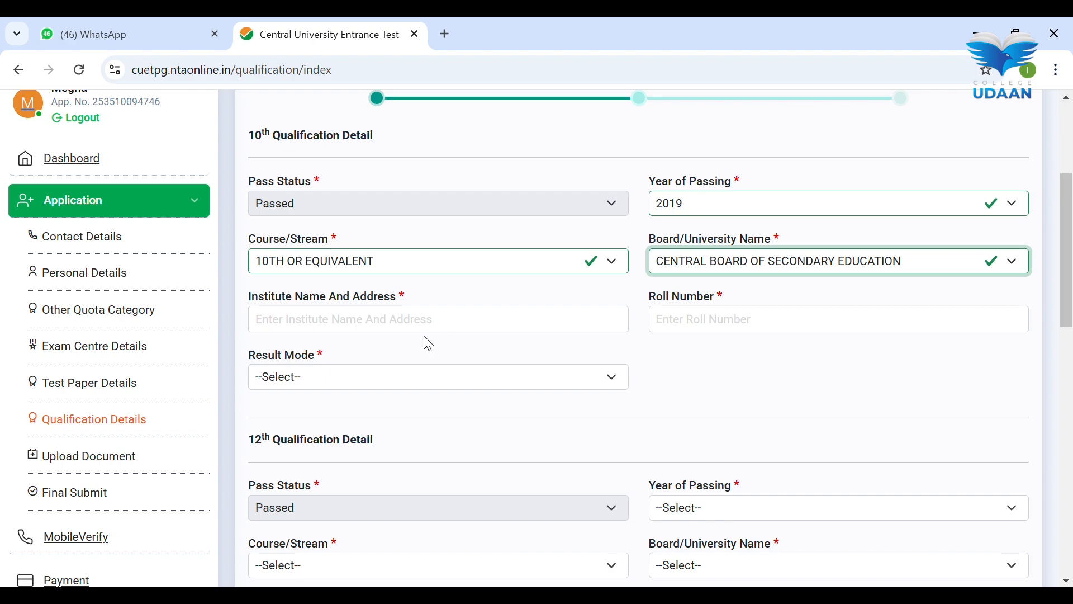
- Enter "vanasthali public school" as the 10th institute name and fill in the candidate's 10th roll number
left_click(377, 317)
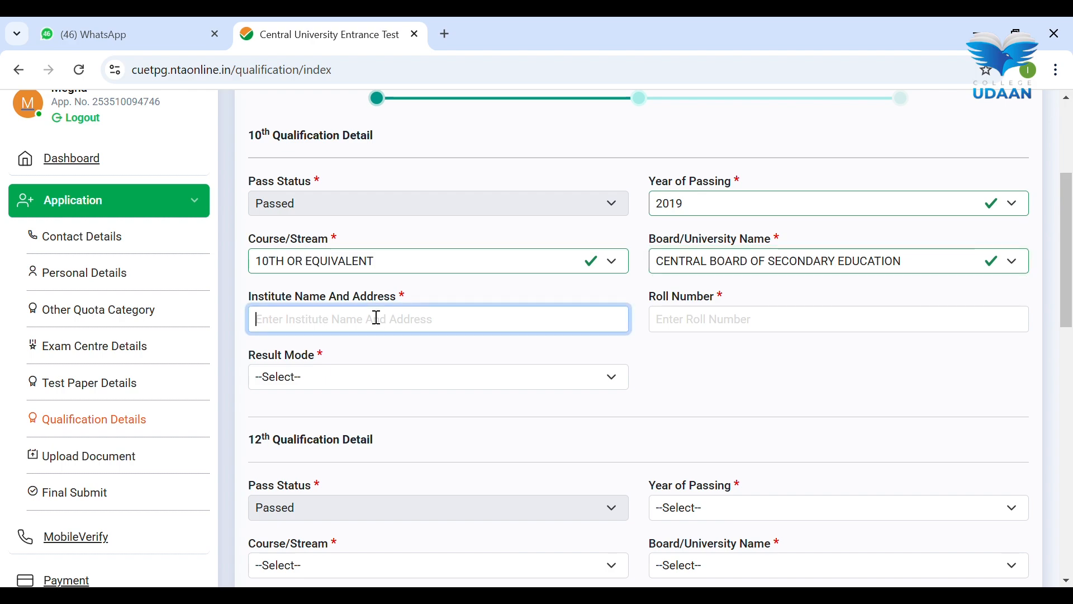
type("vanast")
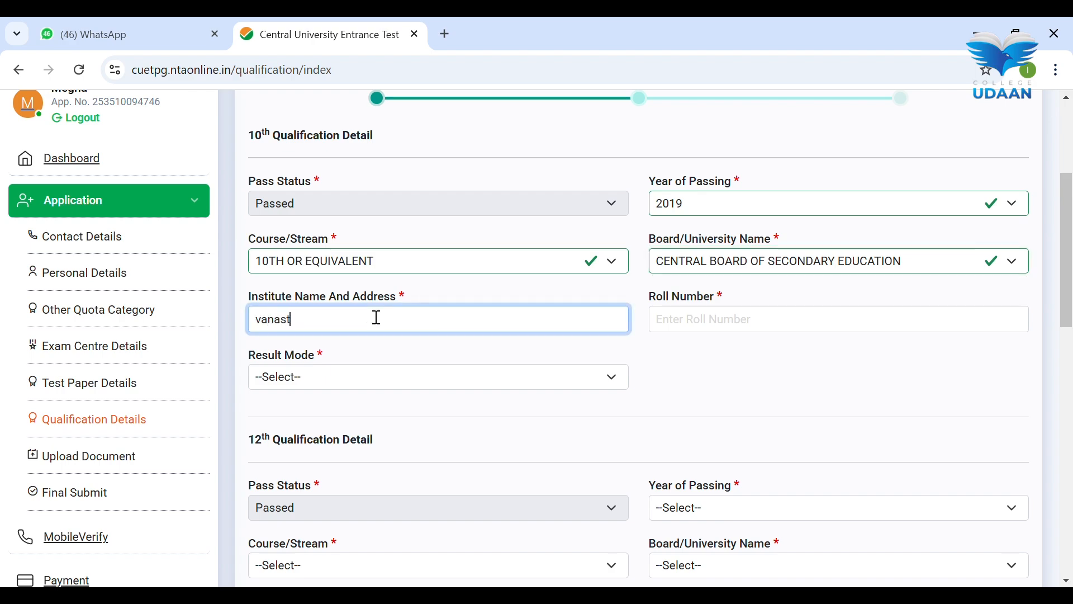
type("hali ")
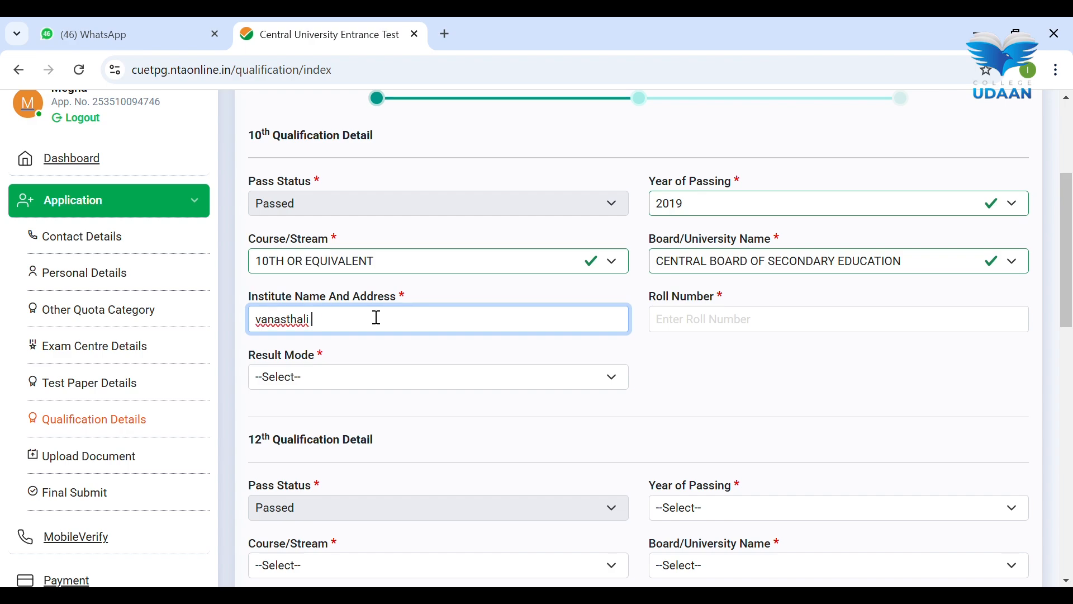
type("public s")
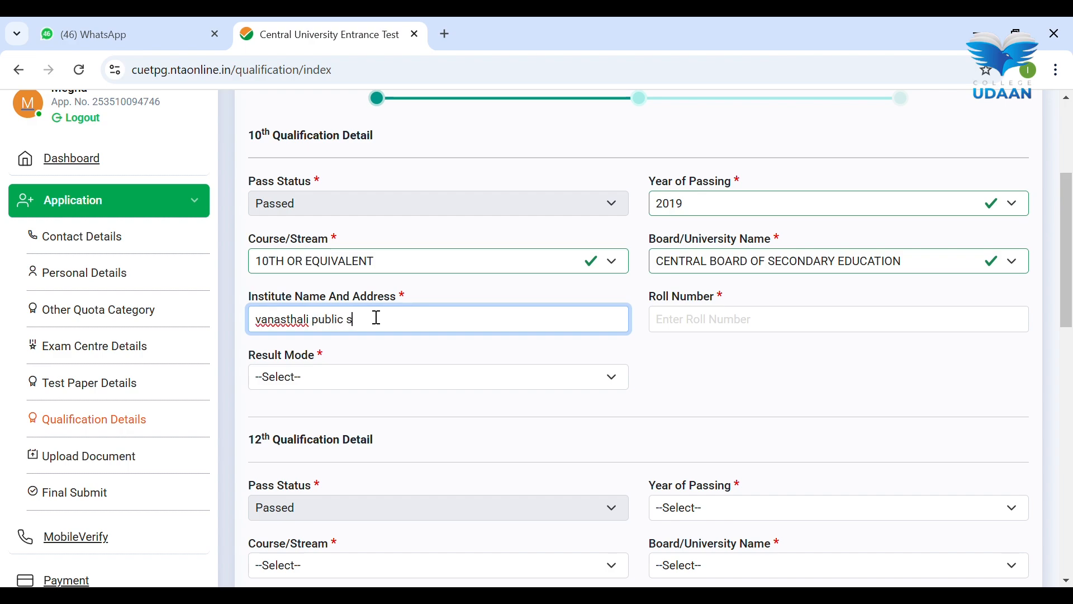
type("chool")
left_click(719, 330)
type("8")
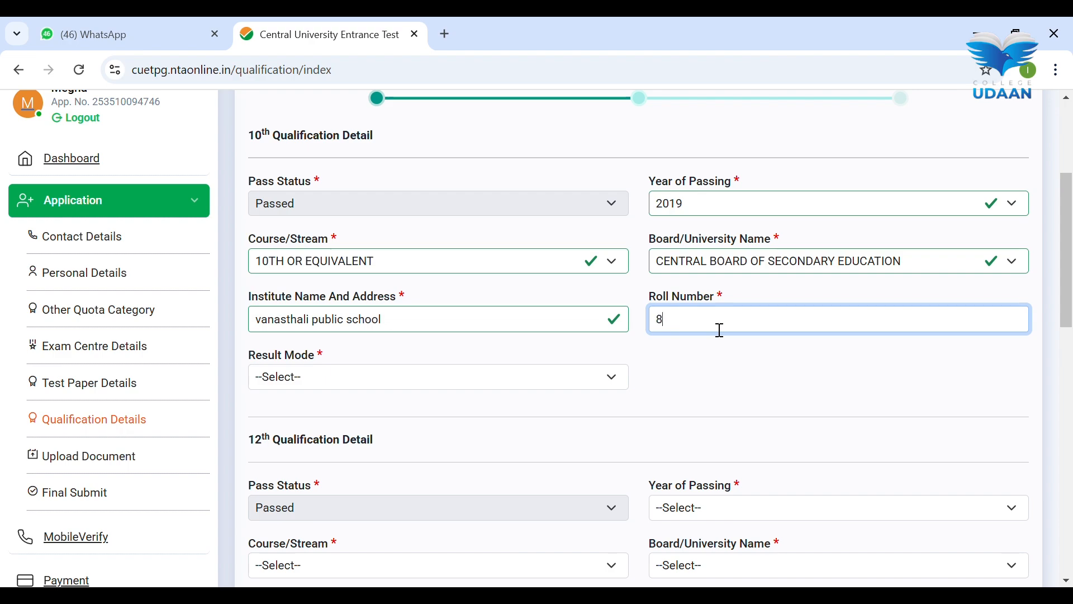
type("76789")
- Set the 10th result mode to Percentage, with total marks 600 and obtained marks 500
left_click(367, 378)
key("Down")
key("Return")
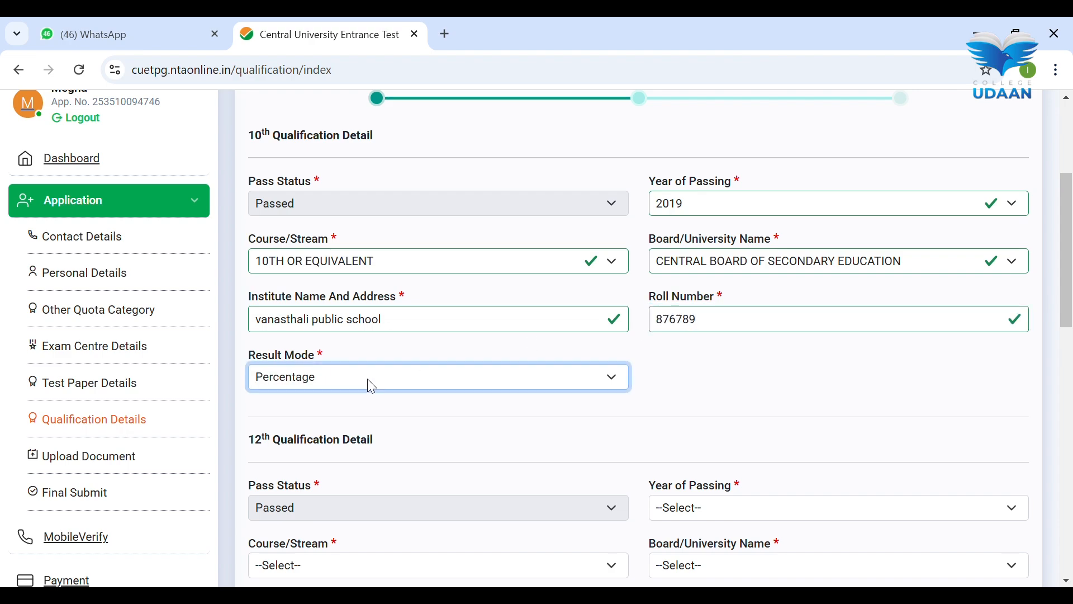
left_click(408, 442)
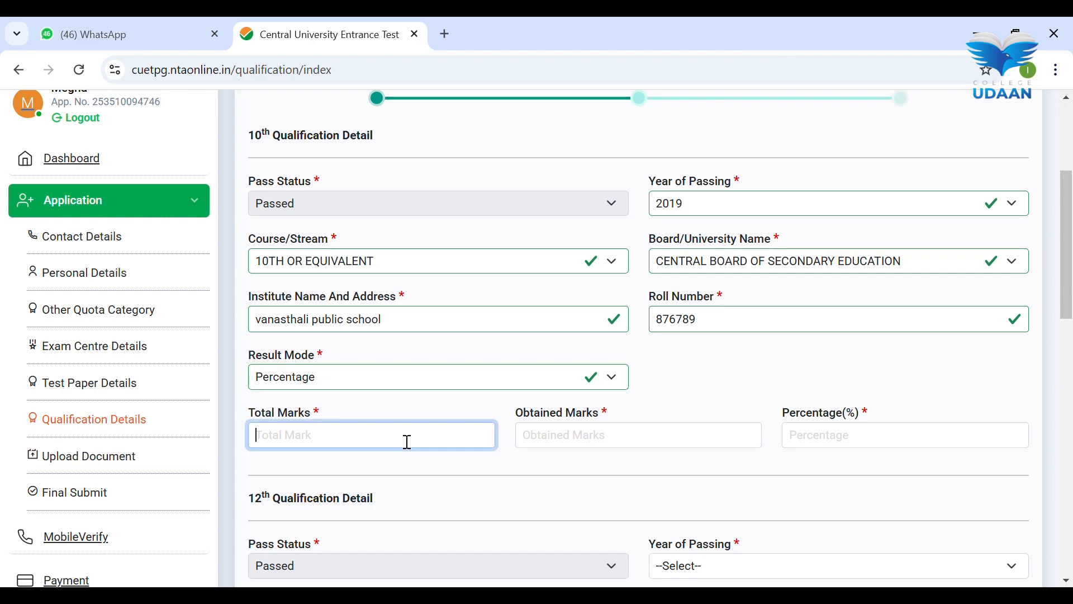
type("600")
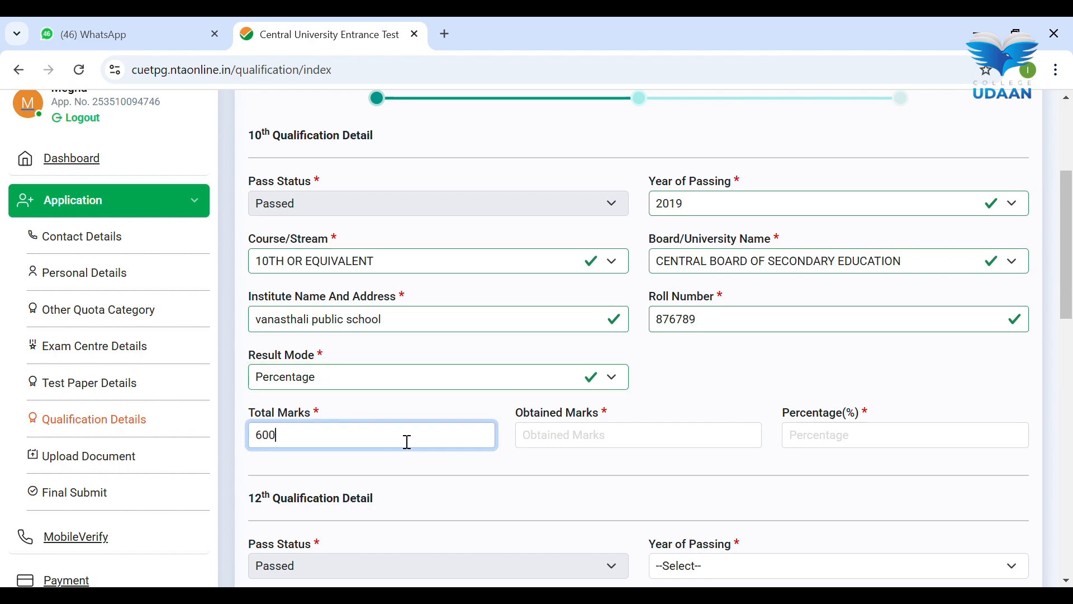
left_click(593, 439)
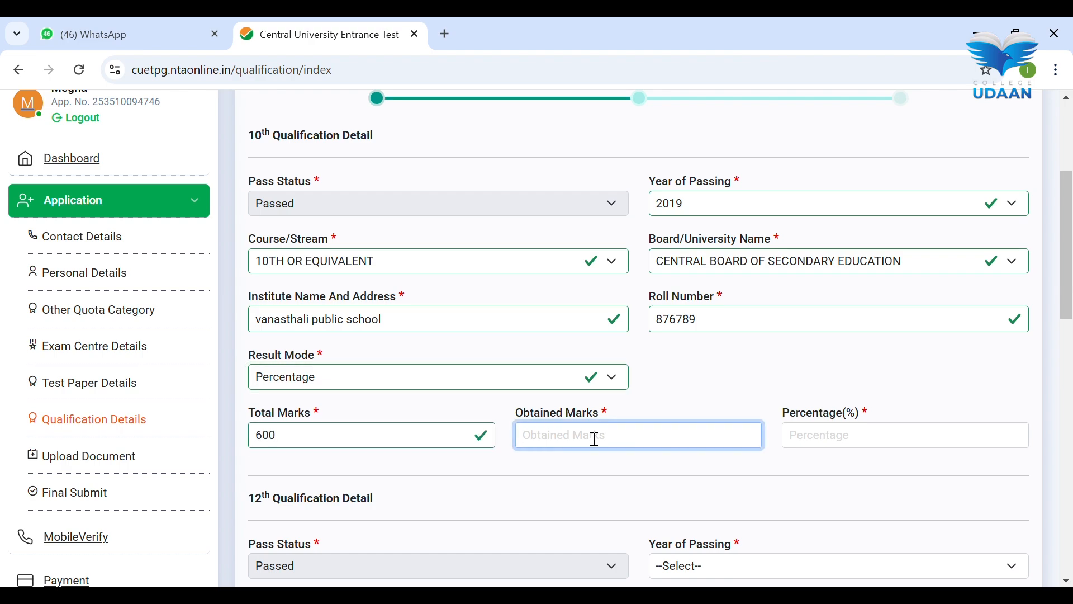
type("500")
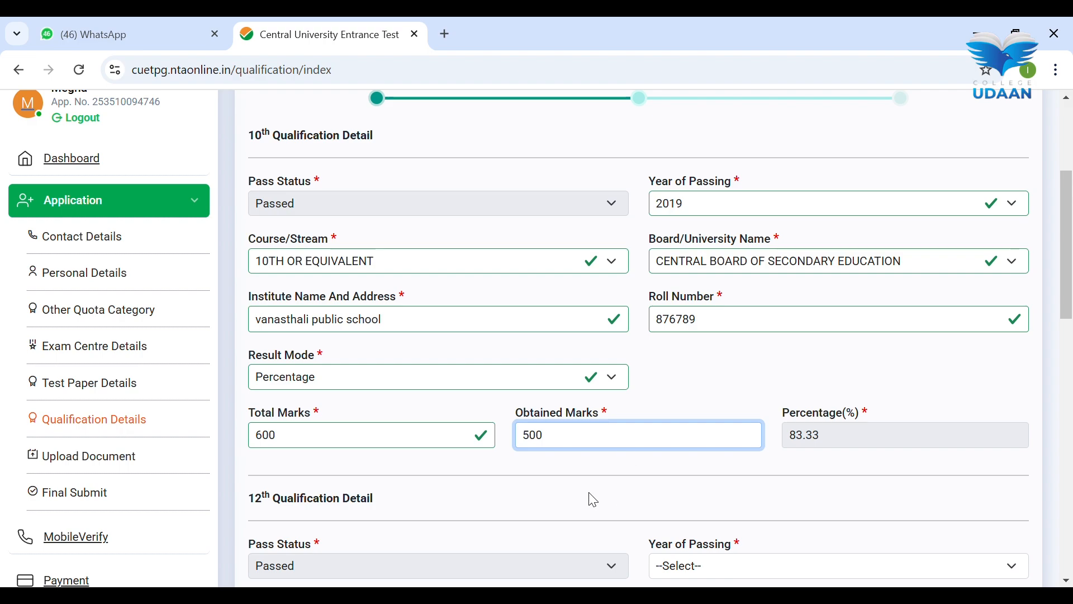
left_click(593, 499)
- Set the 12th qualification's year of passing to 2021 and course/stream to 12TH OR EQUIVALENT
scroll(593, 499, "down", 6)
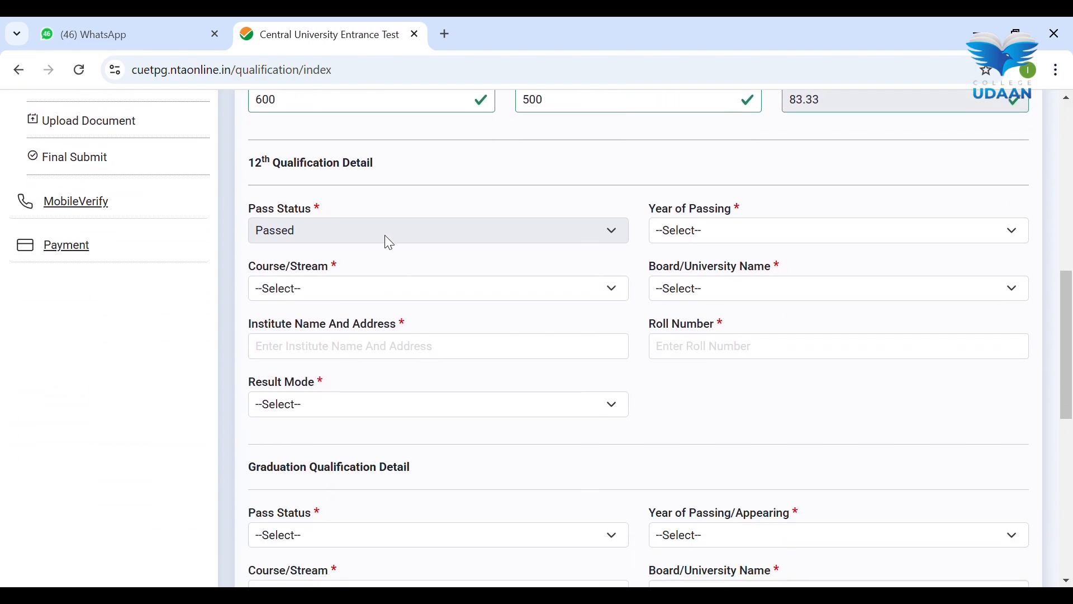
left_click(718, 235)
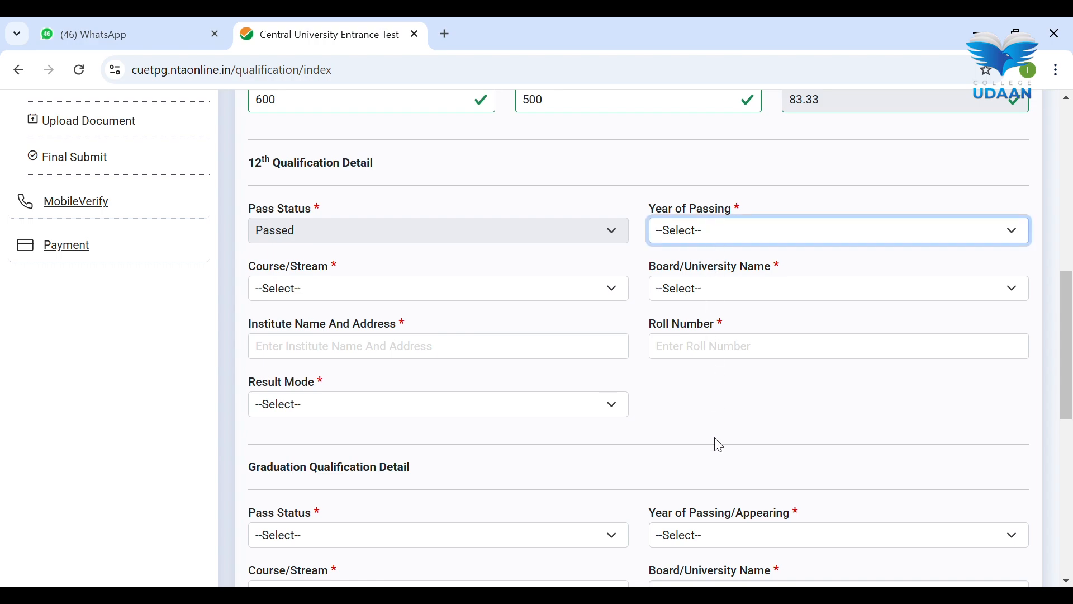
left_click(715, 451)
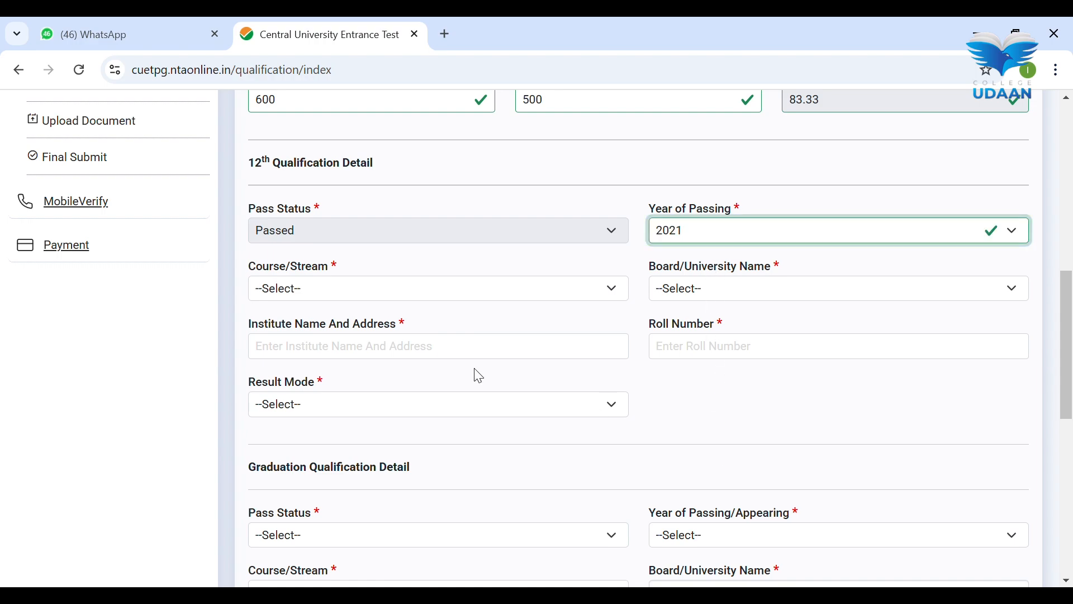
left_click(368, 287)
left_click(370, 342)
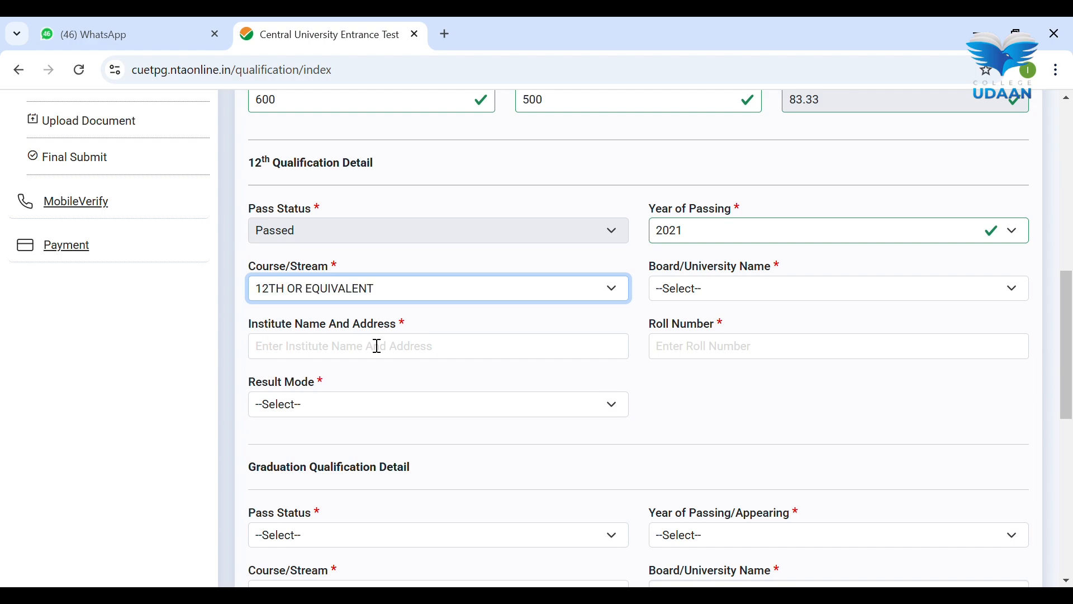
- Set the 12th qualification's board to CENTRAL BOARD OF SECONDARY EDUCATION
left_click(695, 296)
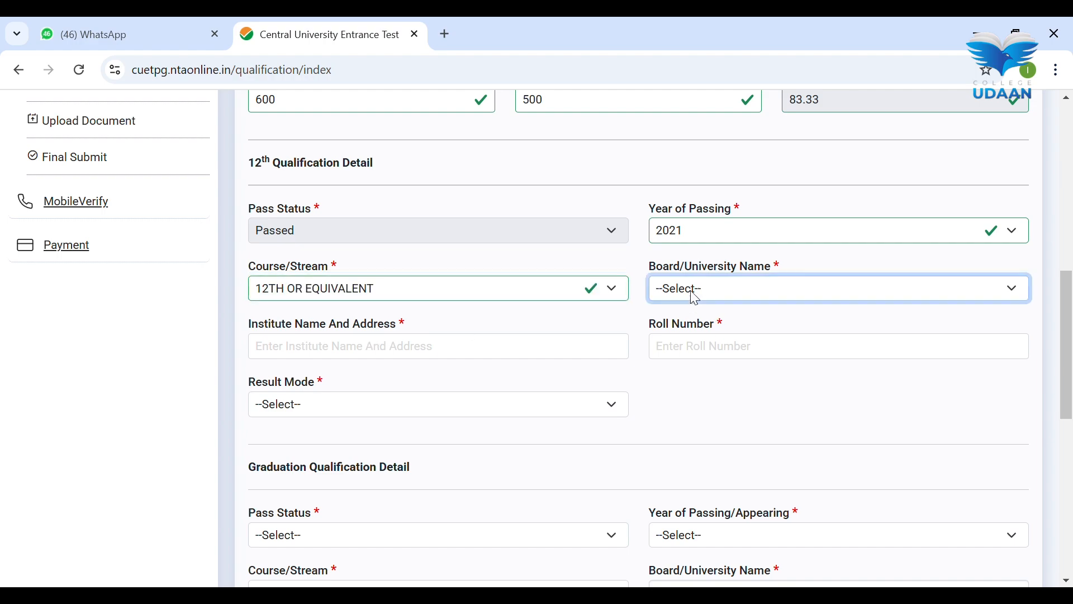
left_click(704, 324)
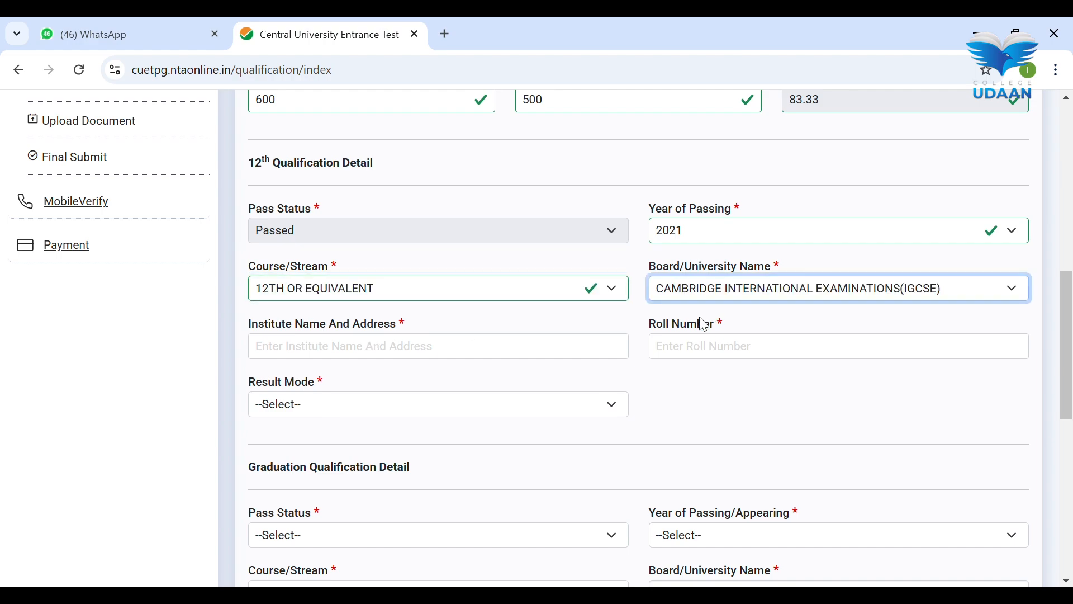
key("Down")
key("Down")
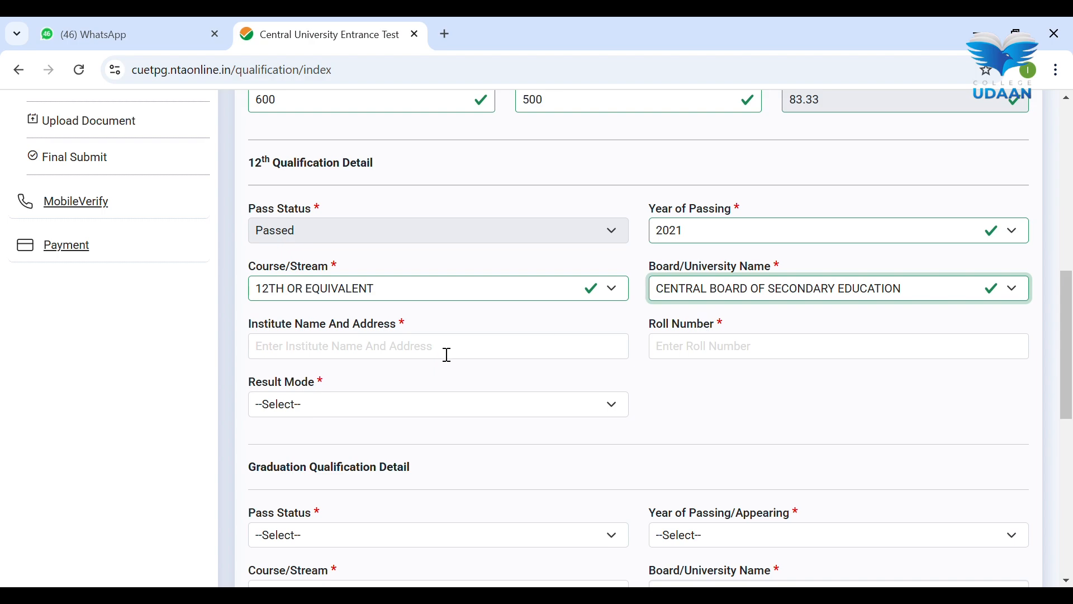
- Enter "vanasthali public school" as the 12th institute name and fill in the candidate's 12th roll number
left_click(443, 353)
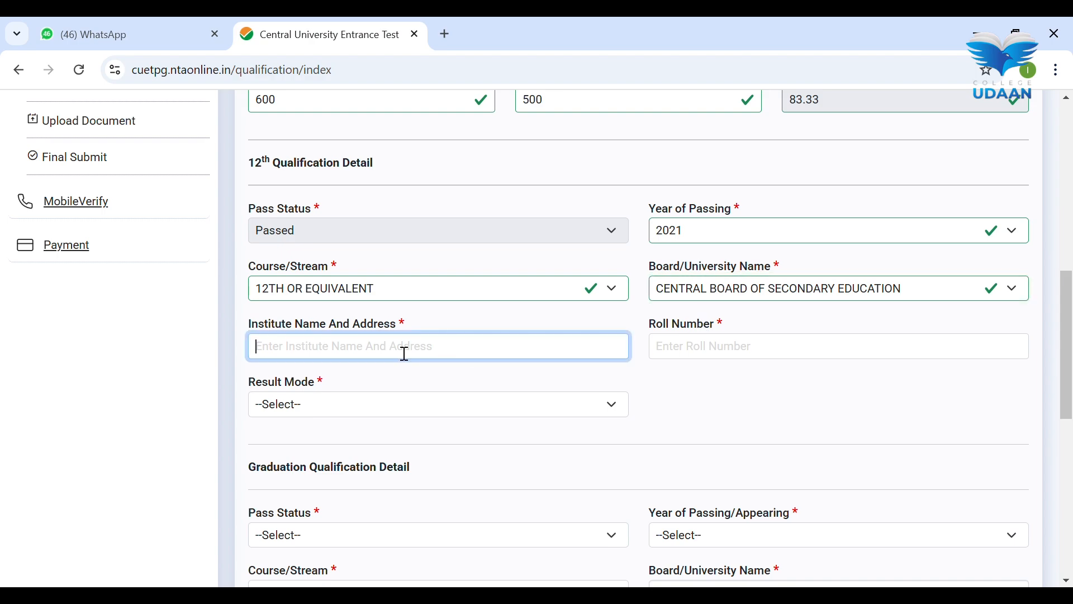
type("vanasth")
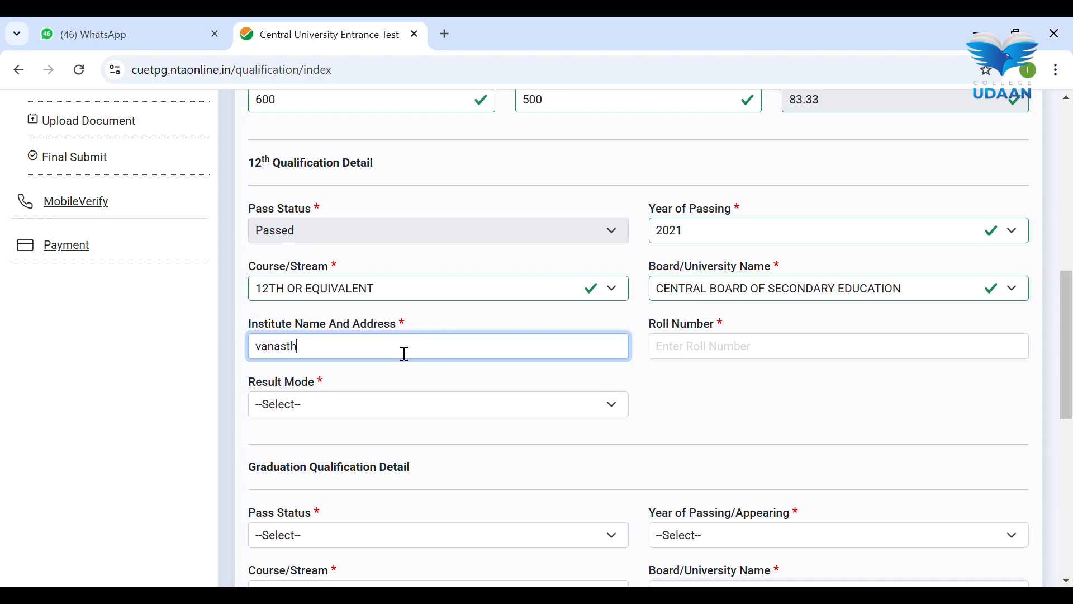
type("ali publc")
key("BackSpace")
type("ic school")
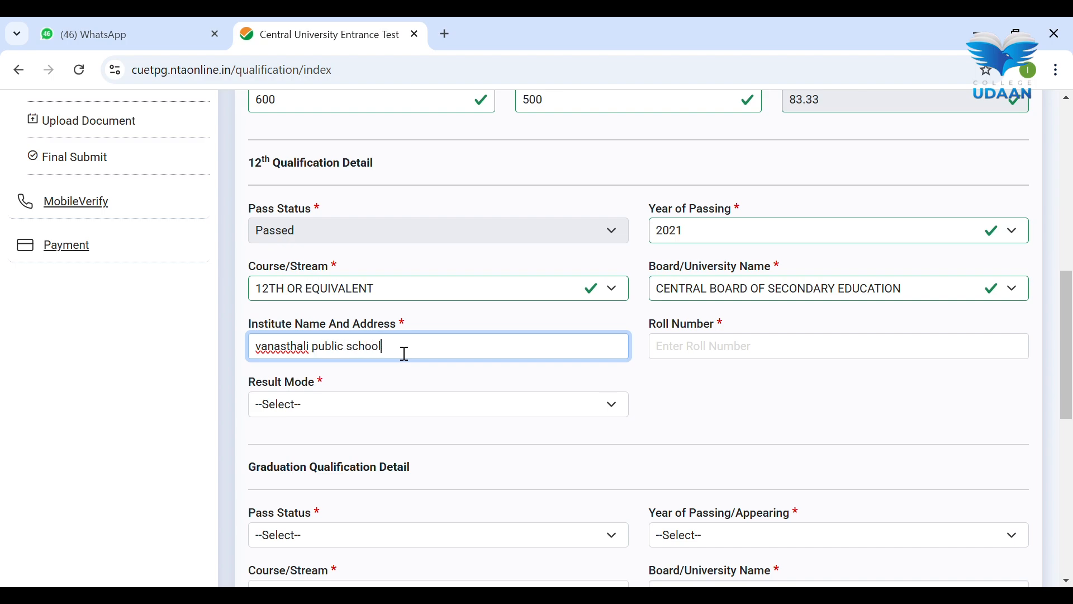
left_click(689, 353)
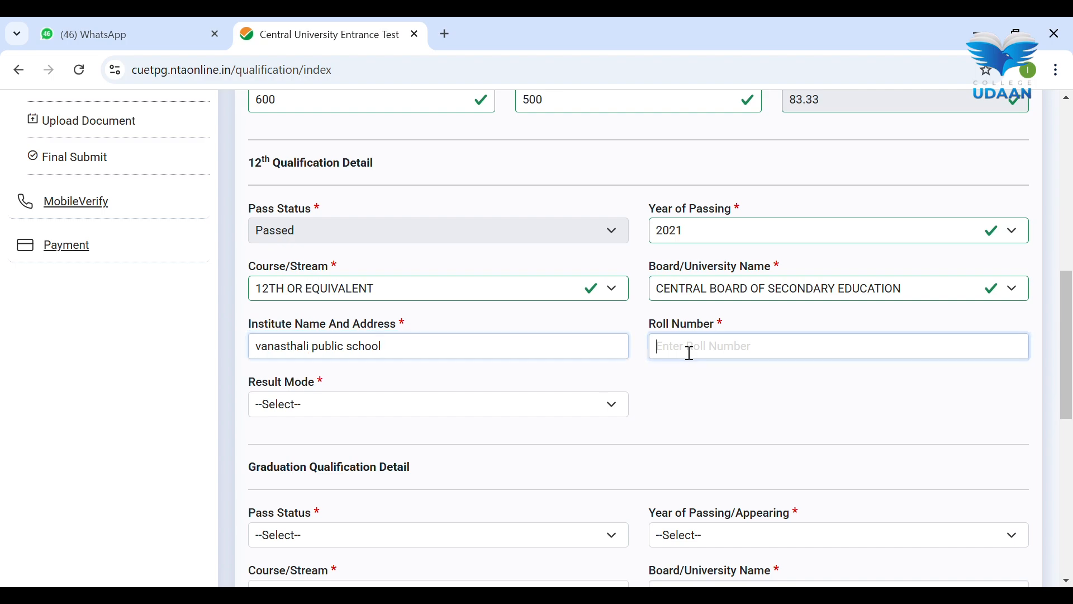
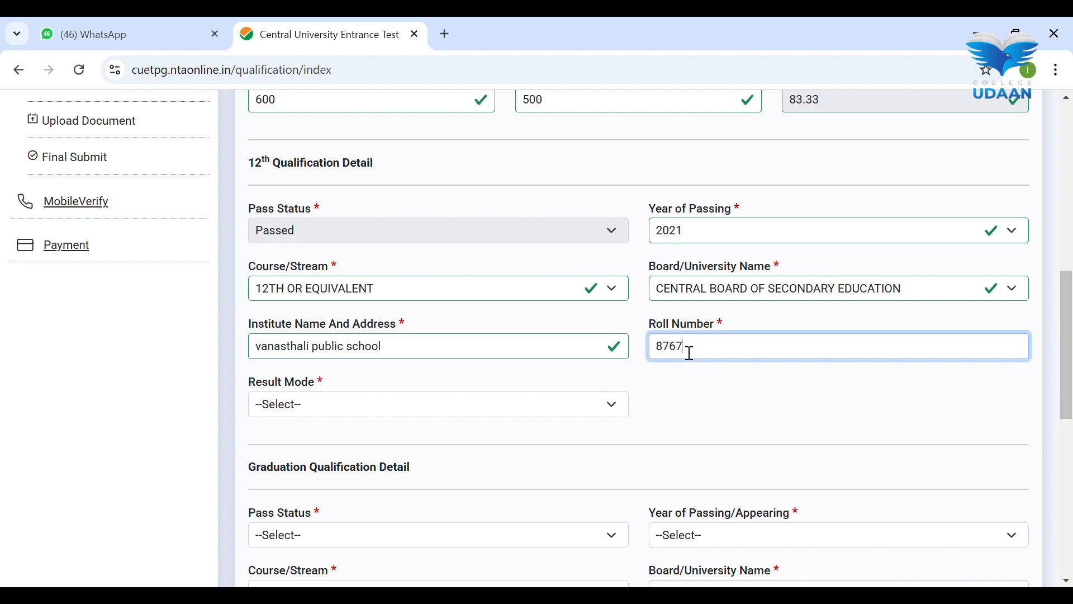
- Set the 12th result mode to Percentage, with total marks 600 and obtained marks 400
left_click(407, 407)
key("Down")
key("Return")
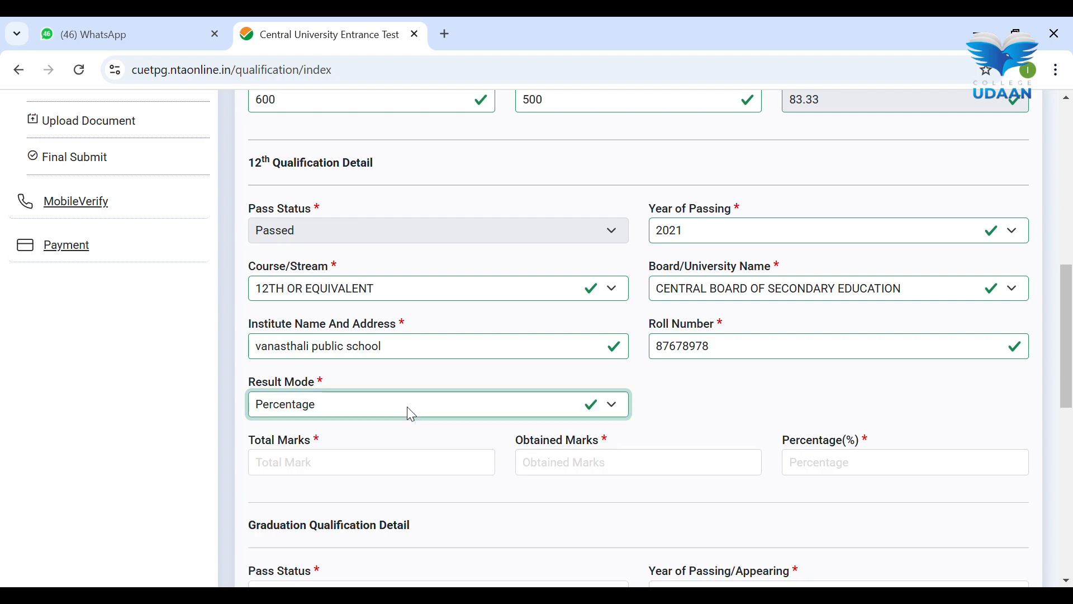
left_click(393, 464)
type("60")
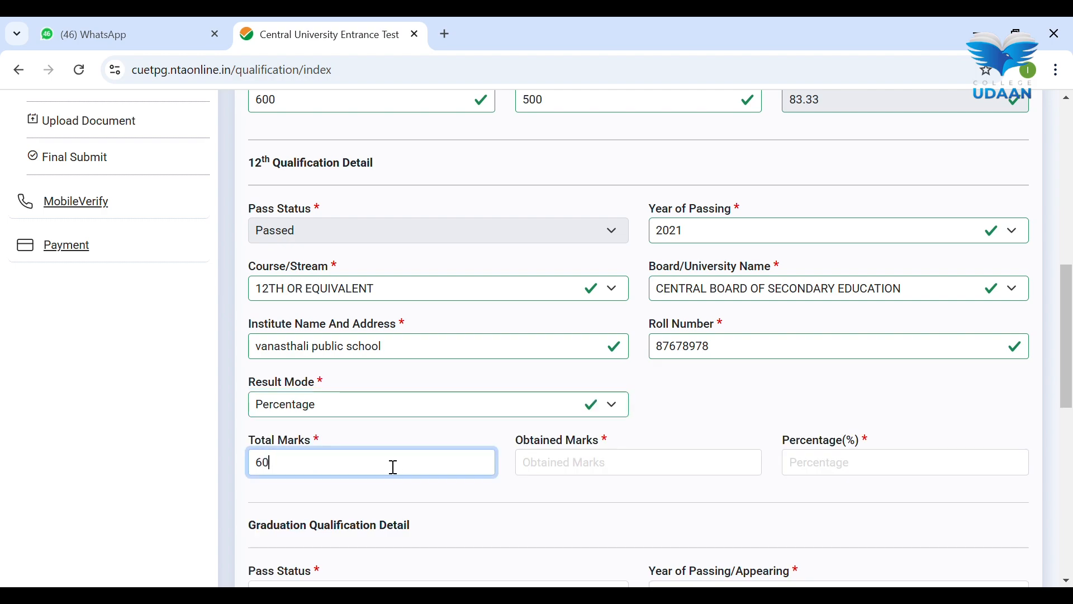
type("0")
left_click(578, 472)
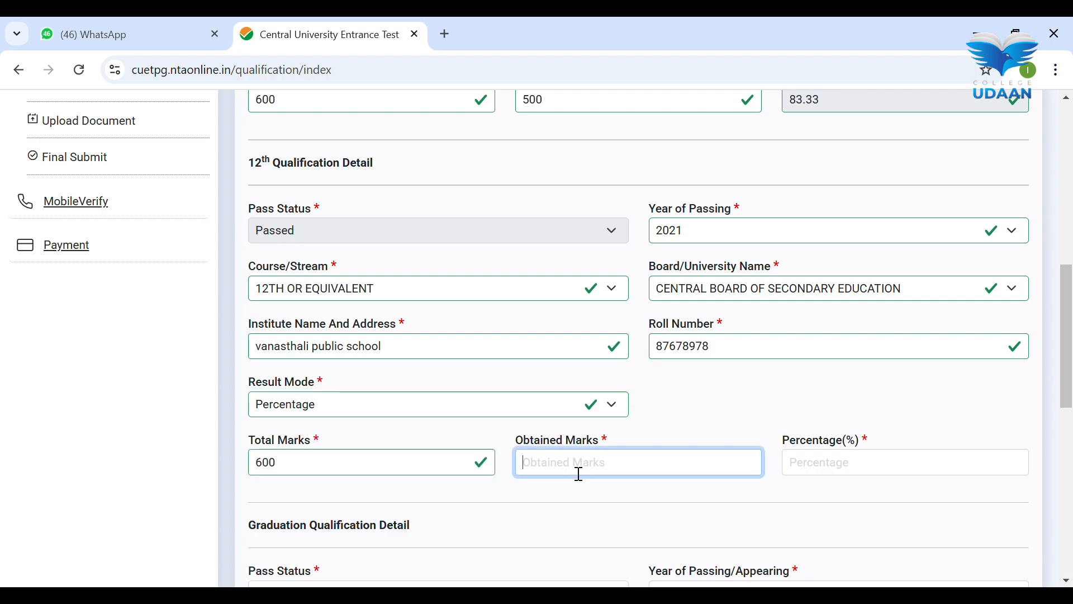
type("400")
- Set the graduation pass status to Passed and the year of passing to 2023
scroll(579, 474, "down", 6)
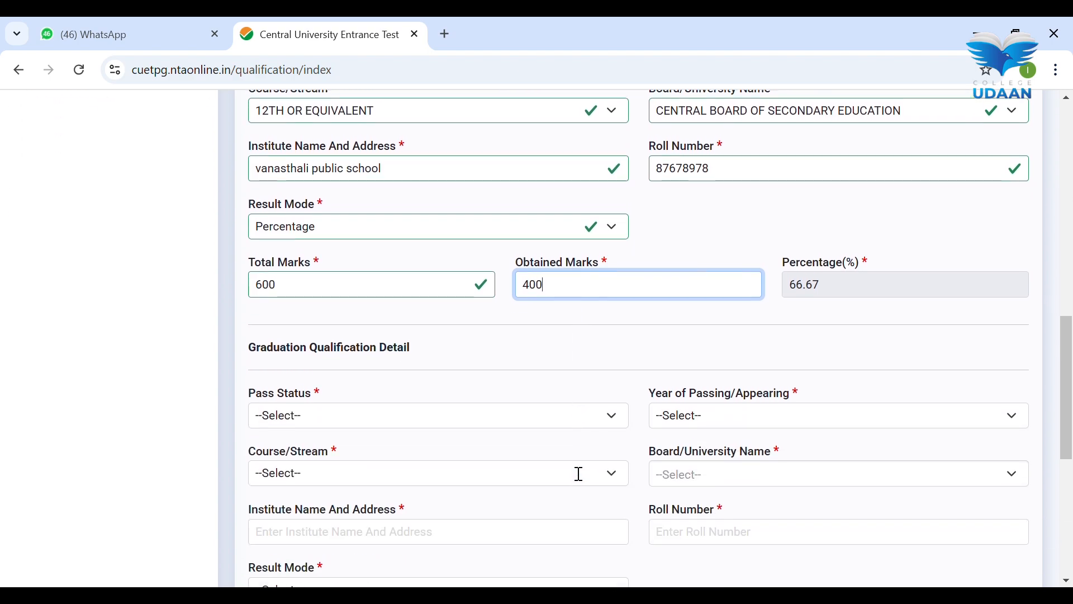
left_click(383, 282)
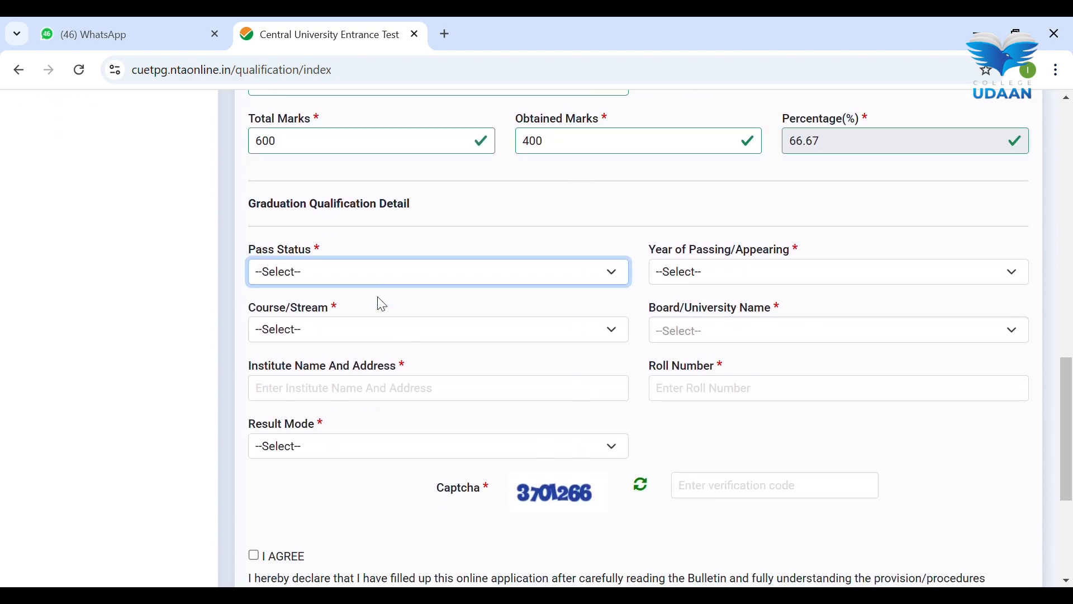
left_click(379, 317)
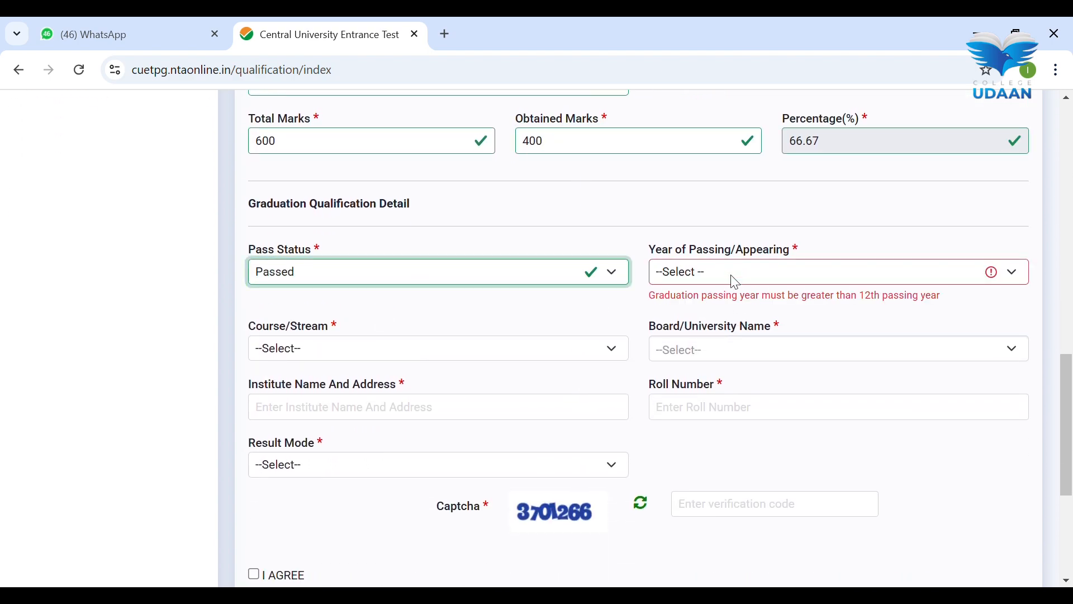
left_click(757, 282)
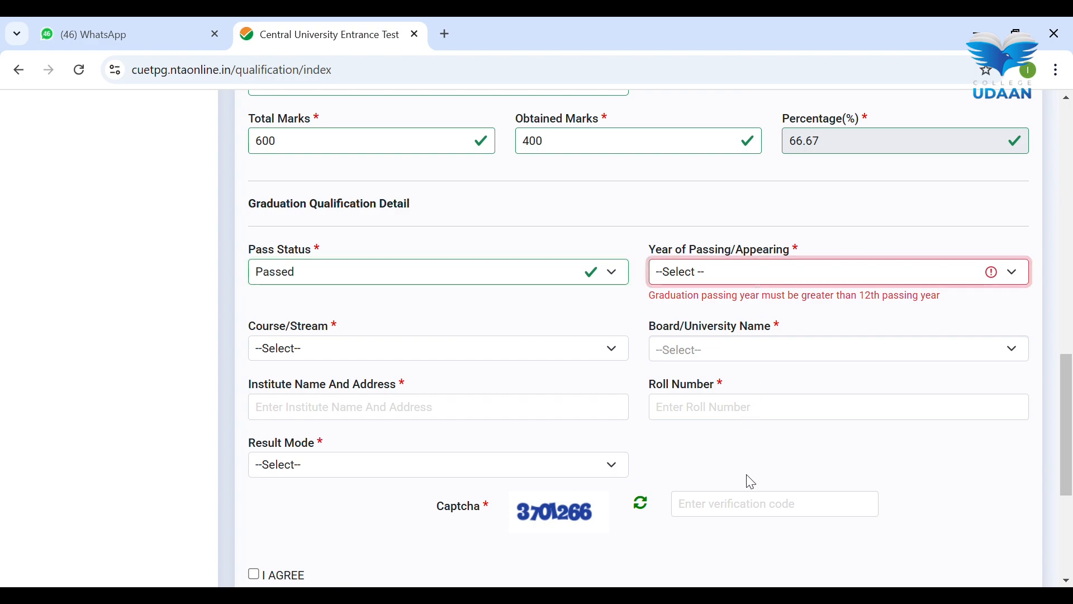
key("Down")
key("Down")
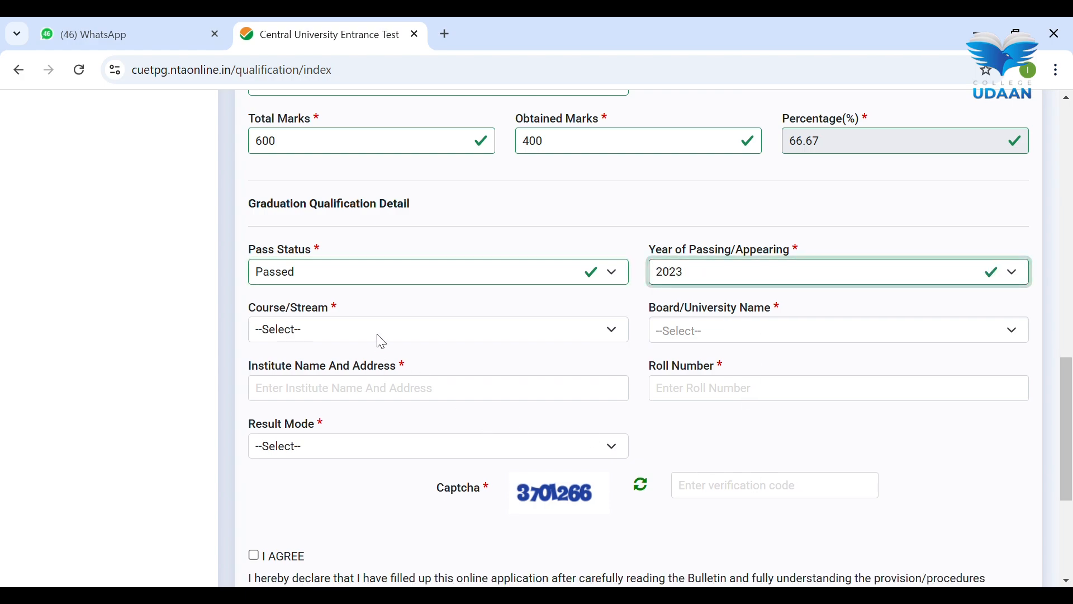
- Set the graduation course/stream to B.com
key("Tab")
key("Down")
key("Down")
key("Down")
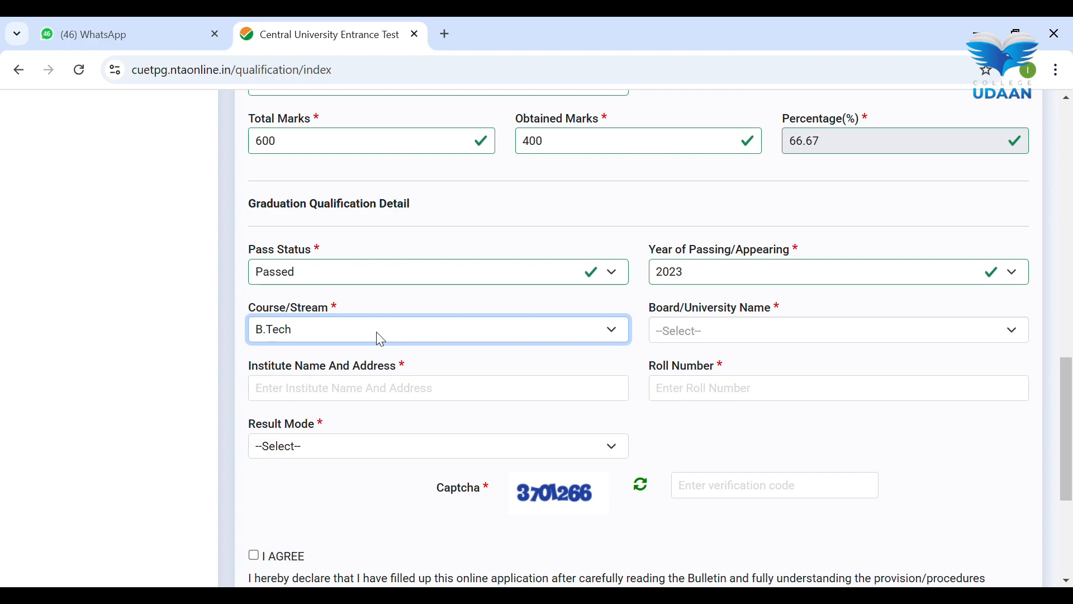
- Set the graduation board/university to OTHER and enter "delhi university" as the other university name
left_click(741, 330)
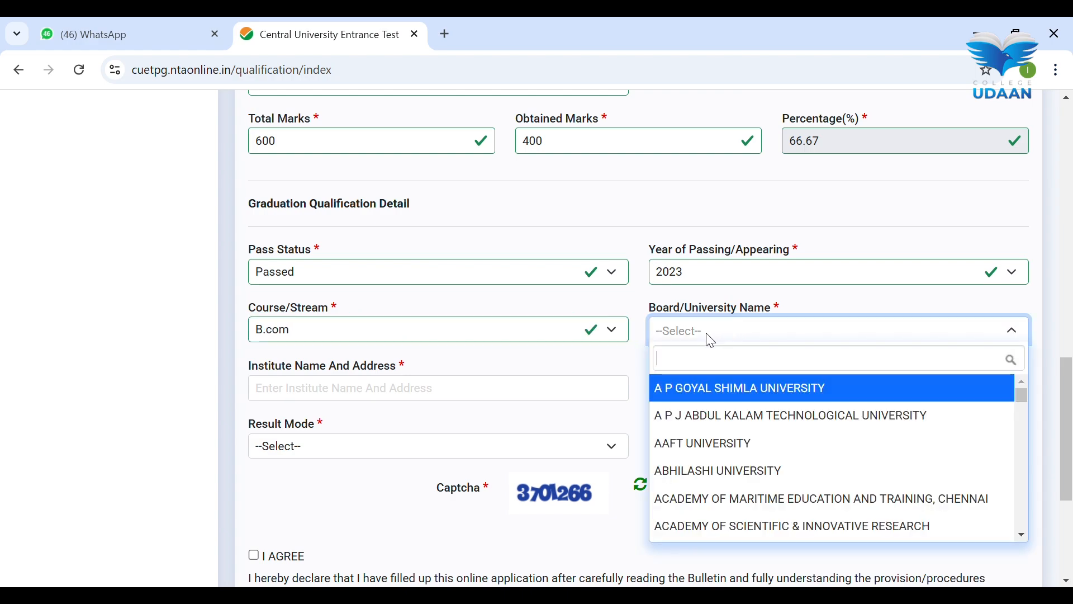
type("oth")
key("Down")
key("Down")
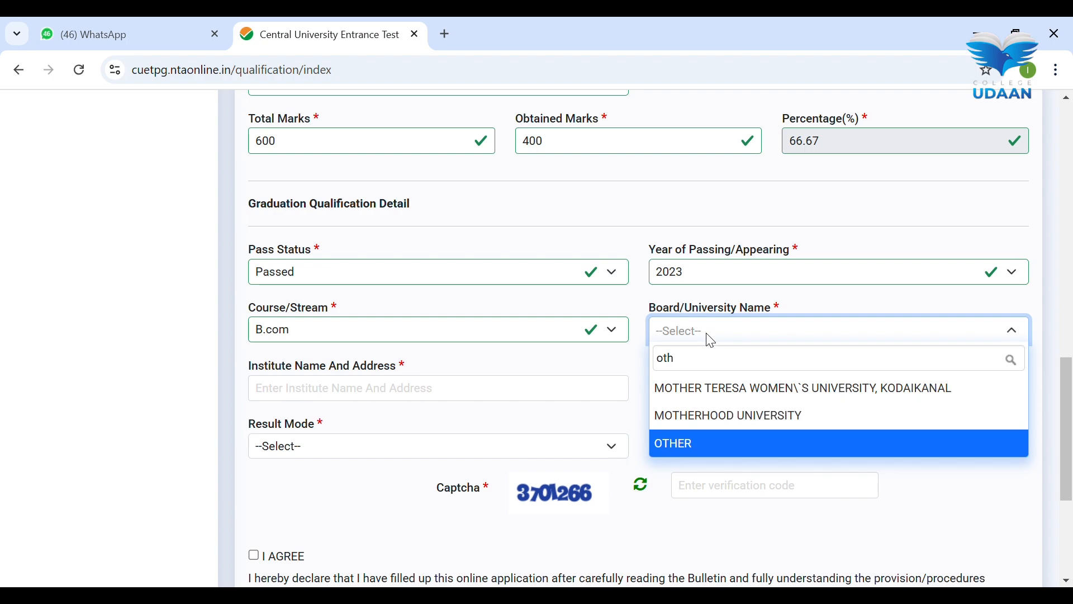
key("Return")
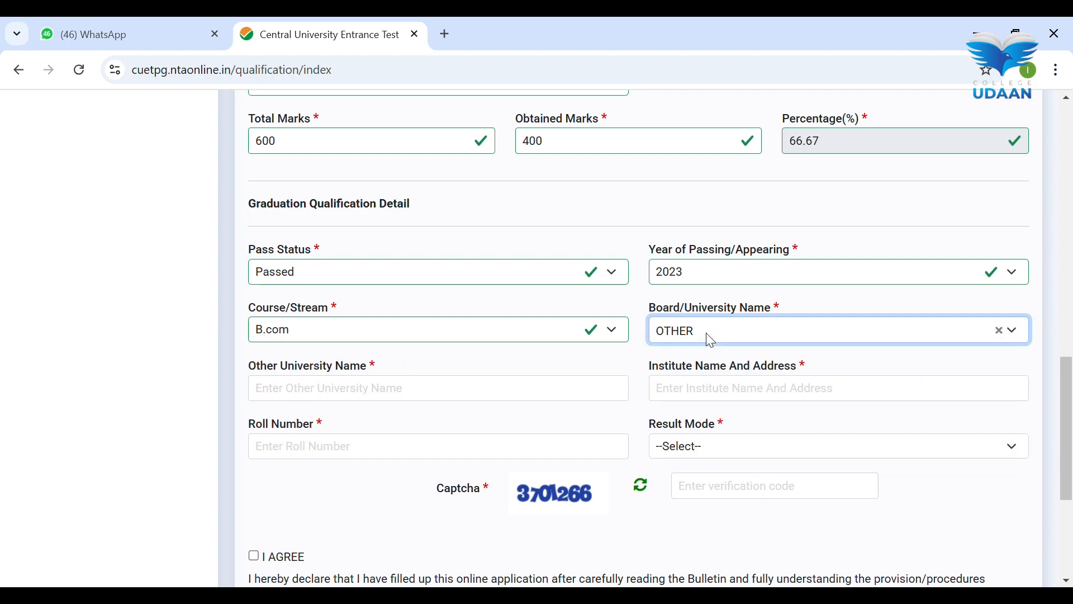
left_click(365, 394)
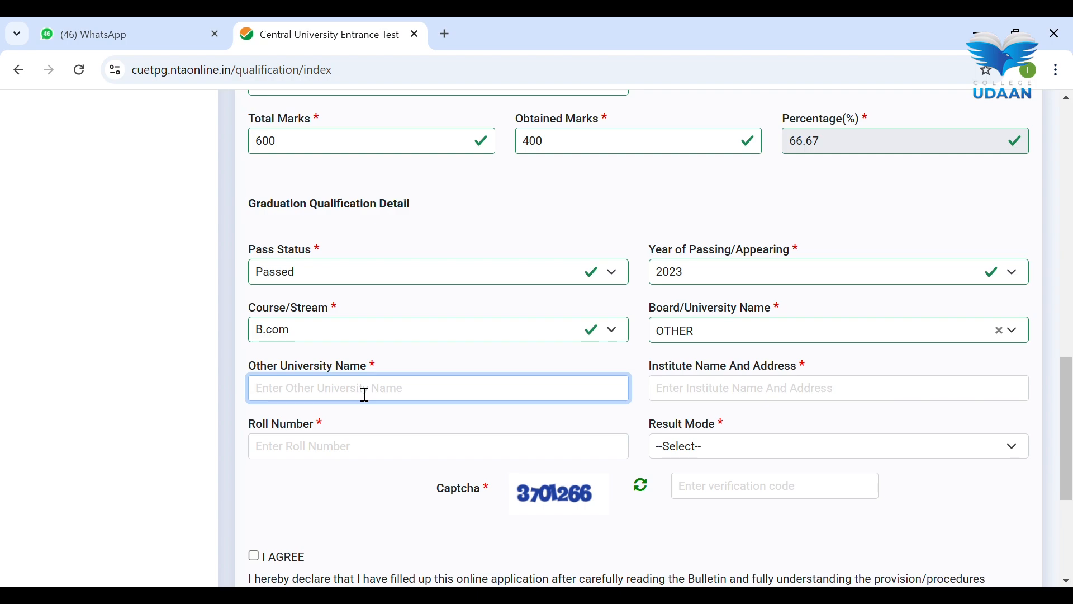
type("delhi univ")
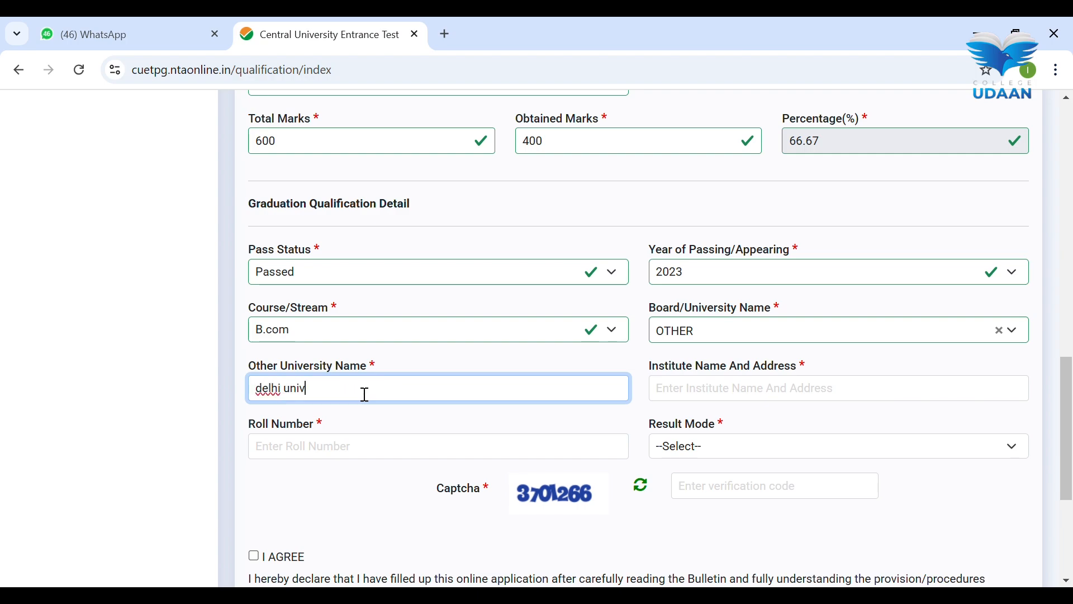
type("ersity")
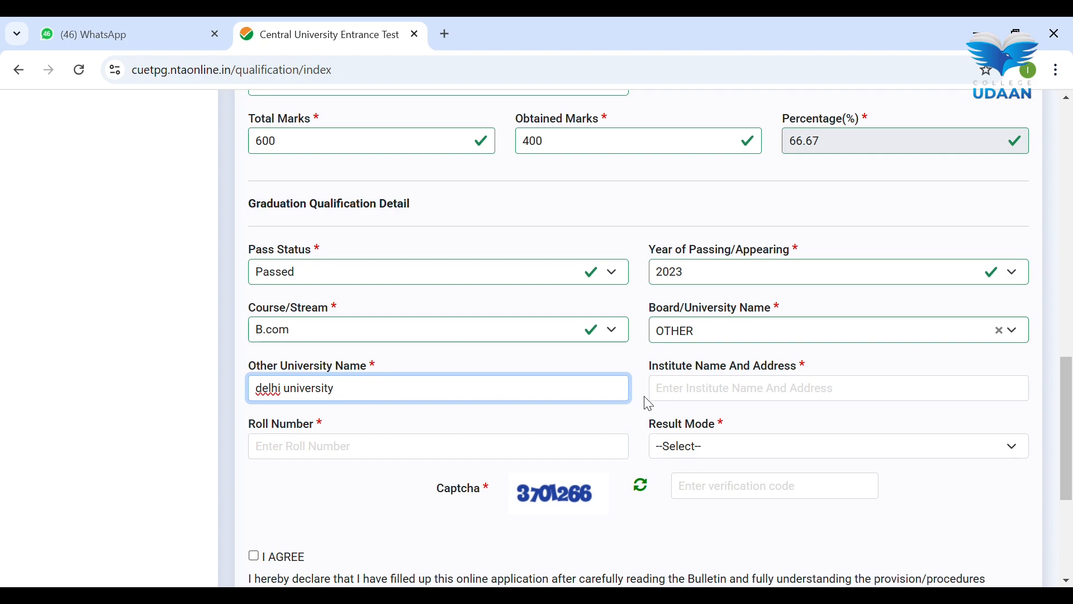
- Enter "school of open learning" as the graduation institute name and fill in the candidate's graduation roll number
left_click(704, 396)
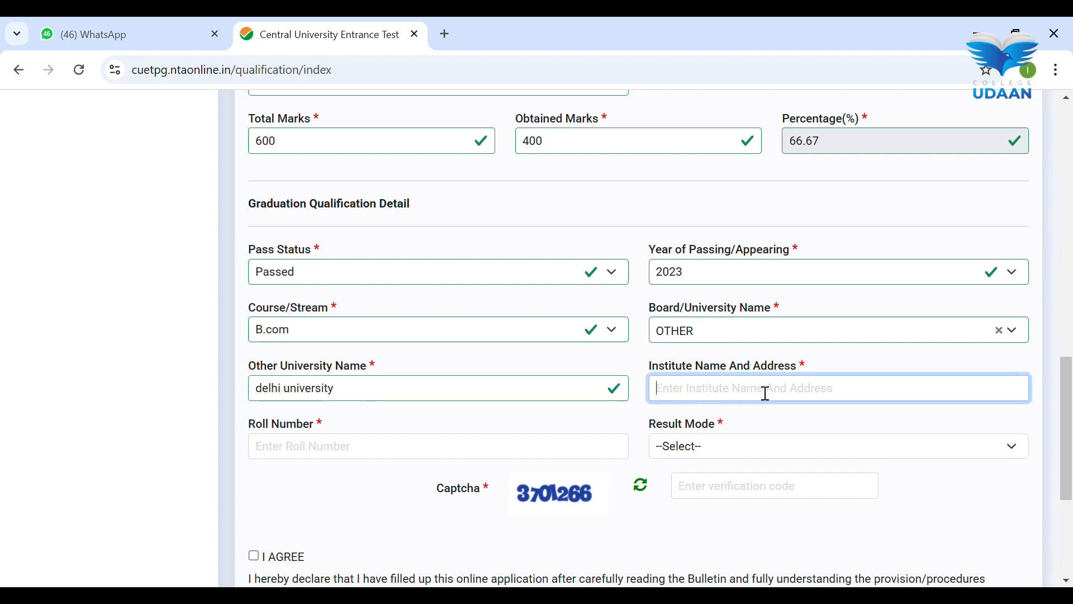
type("school")
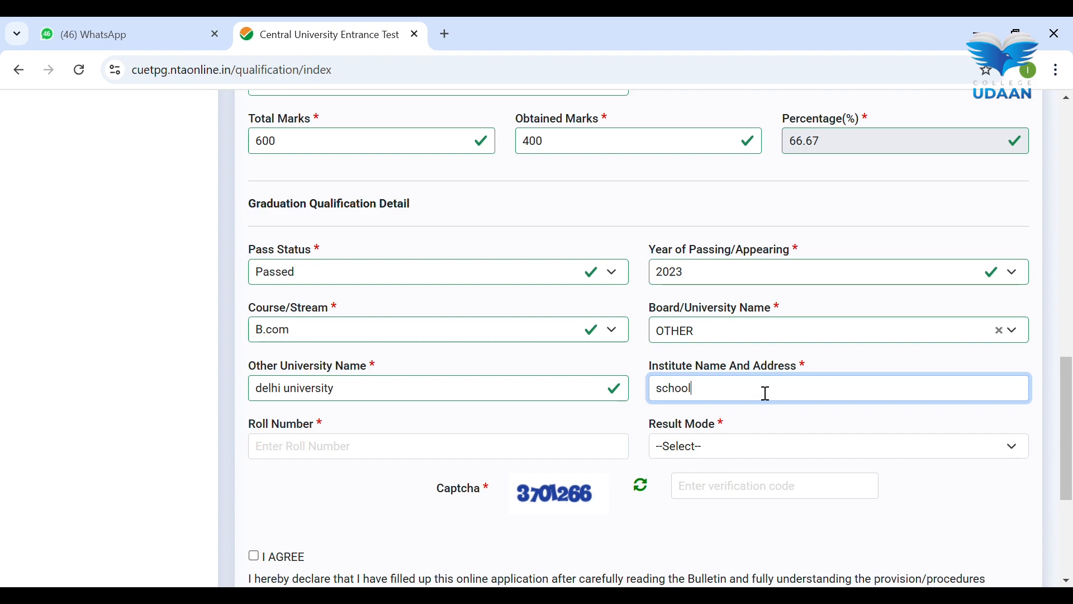
type(" of ope")
key("BackSpace")
key("BackSpace")
type("learning")
left_click(396, 454)
type("78")
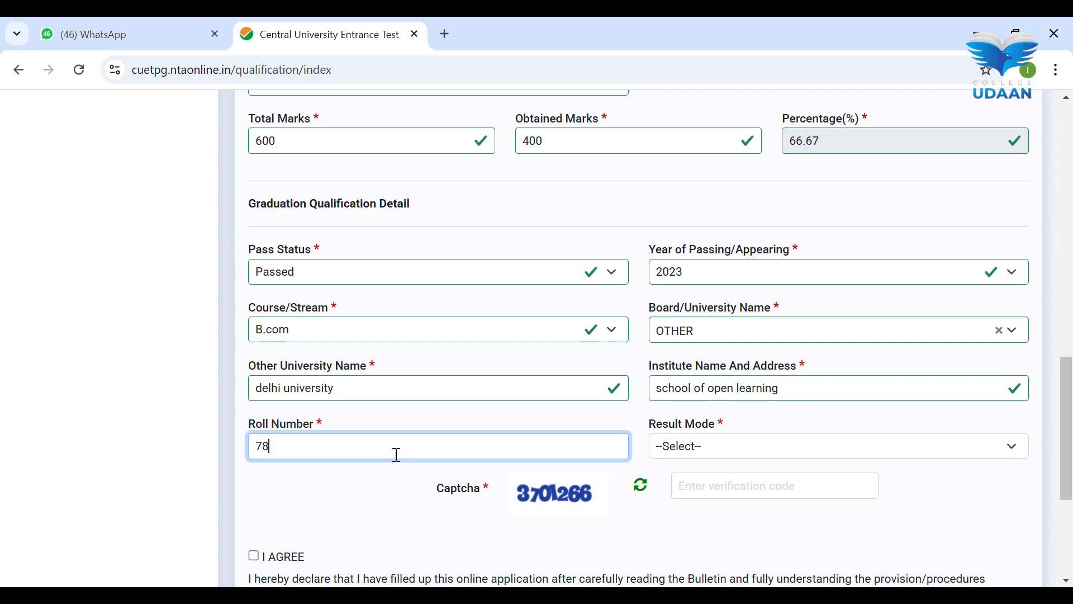
type("678978")
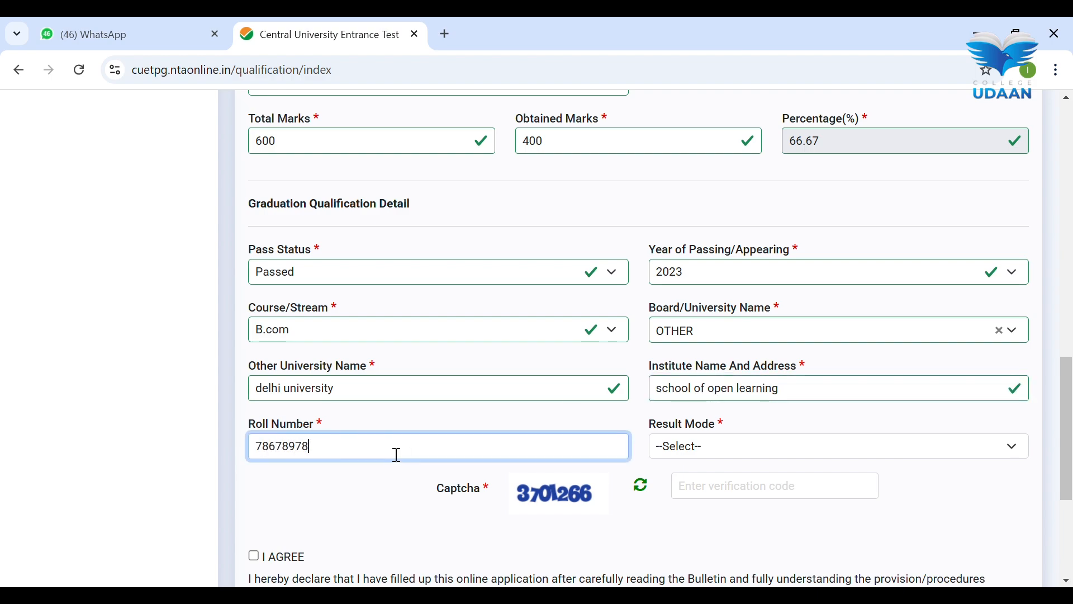
- Set the graduation result mode to Percentage, with total marks 800 and obtained marks 600
left_click(699, 442)
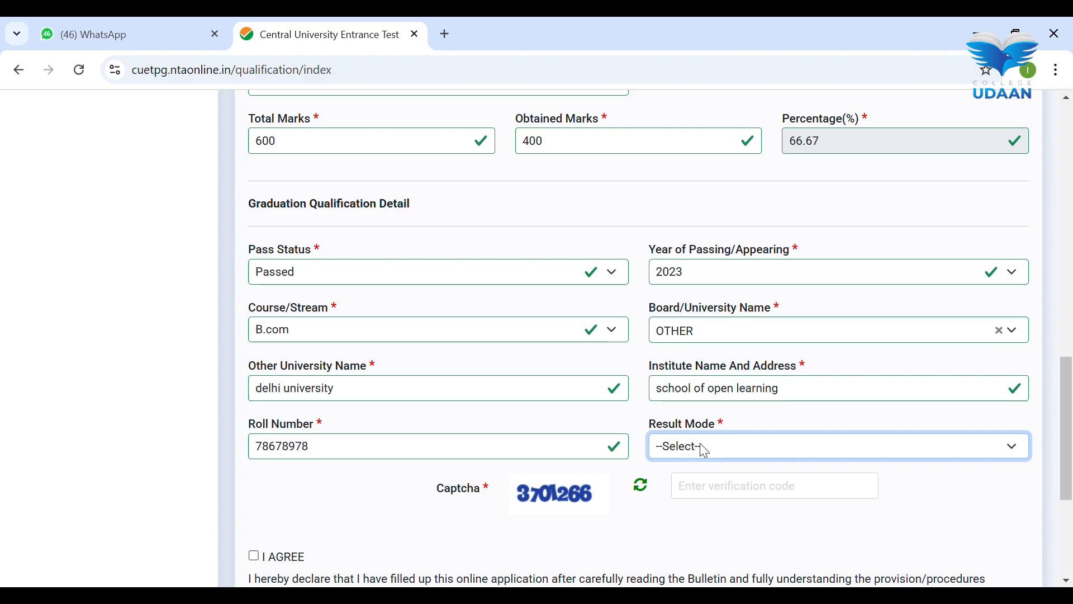
left_click(720, 501)
left_click(377, 511)
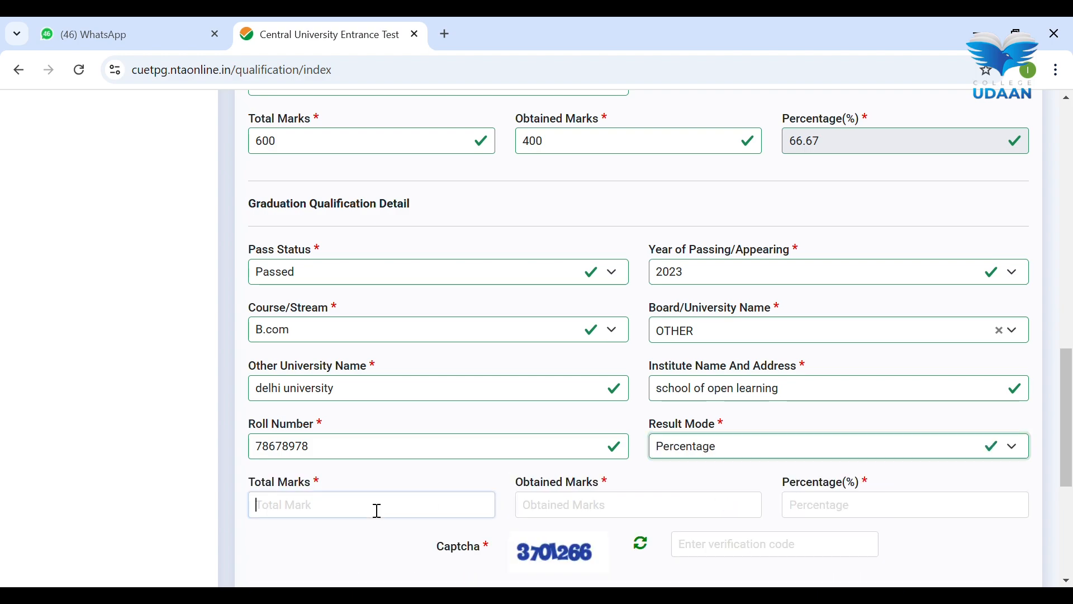
type("8")
key("BackSpace")
type("800")
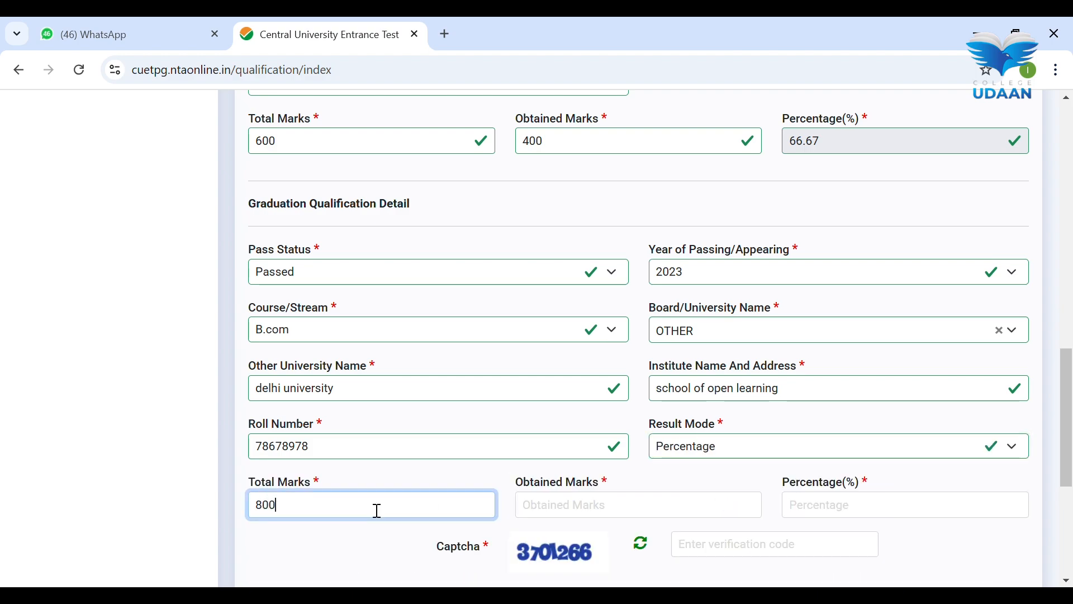
left_click(544, 513)
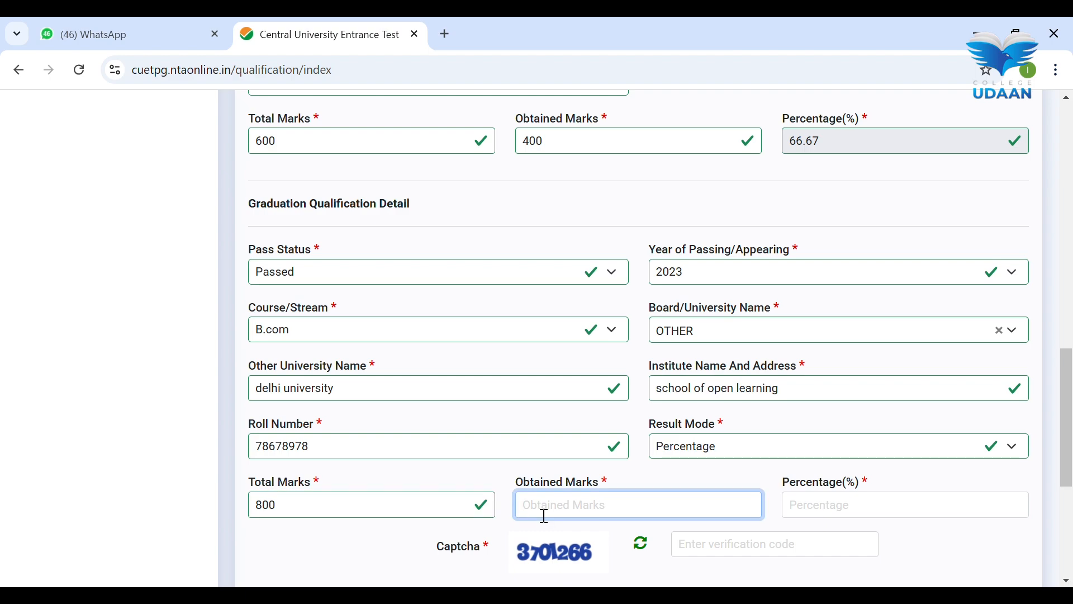
type("600")
- Enter the captcha verification code, agree to the declaration and submit the qualification details
scroll(544, 514, "down", 3)
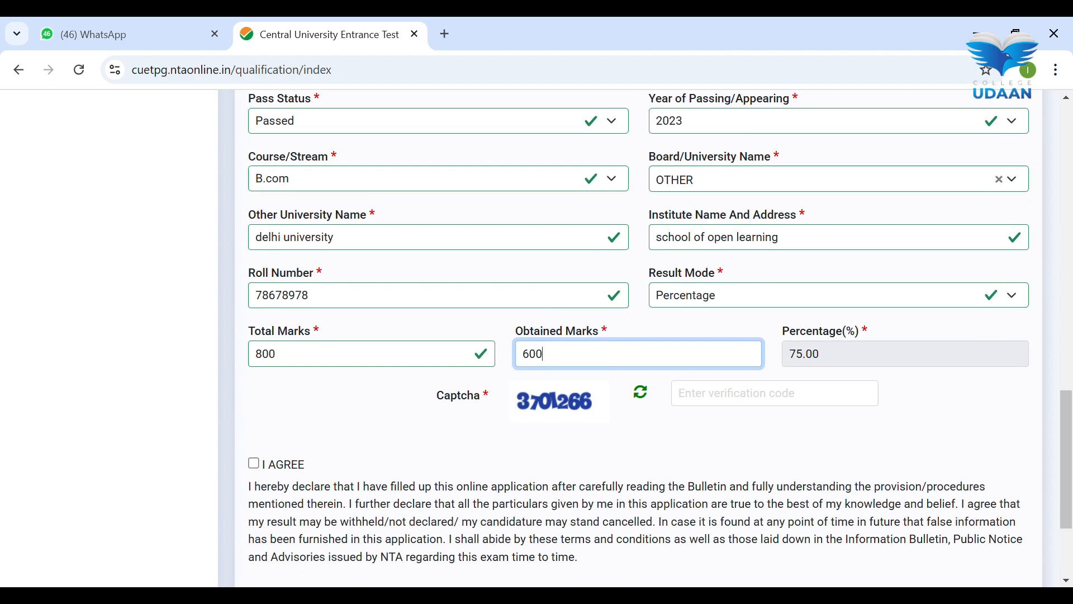
key("Tab")
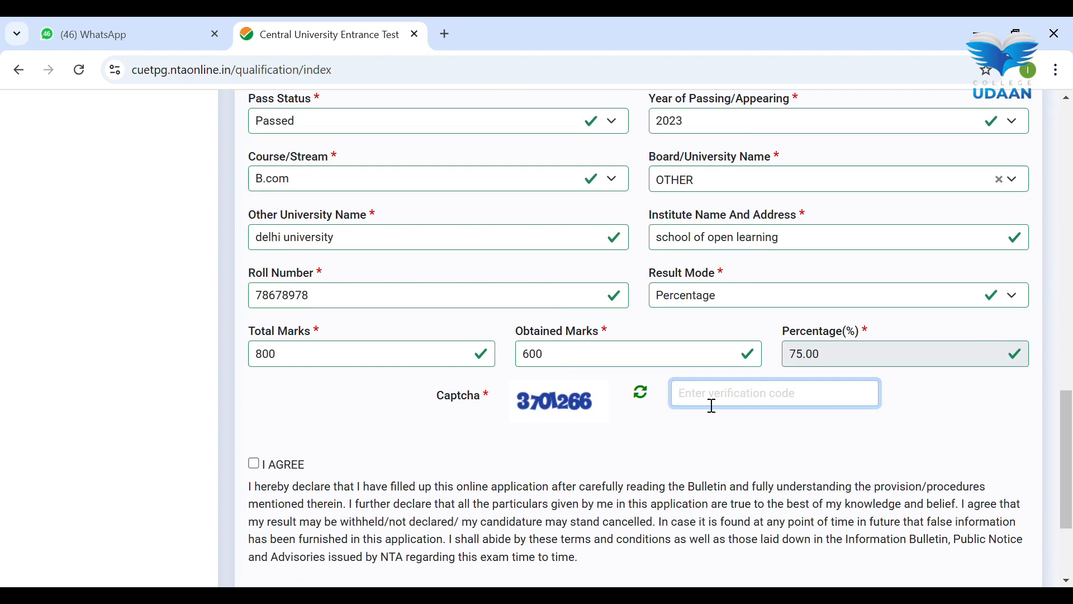
type("3701266")
left_click(254, 463)
scroll(639, 391, "down", 3)
left_click(975, 455)
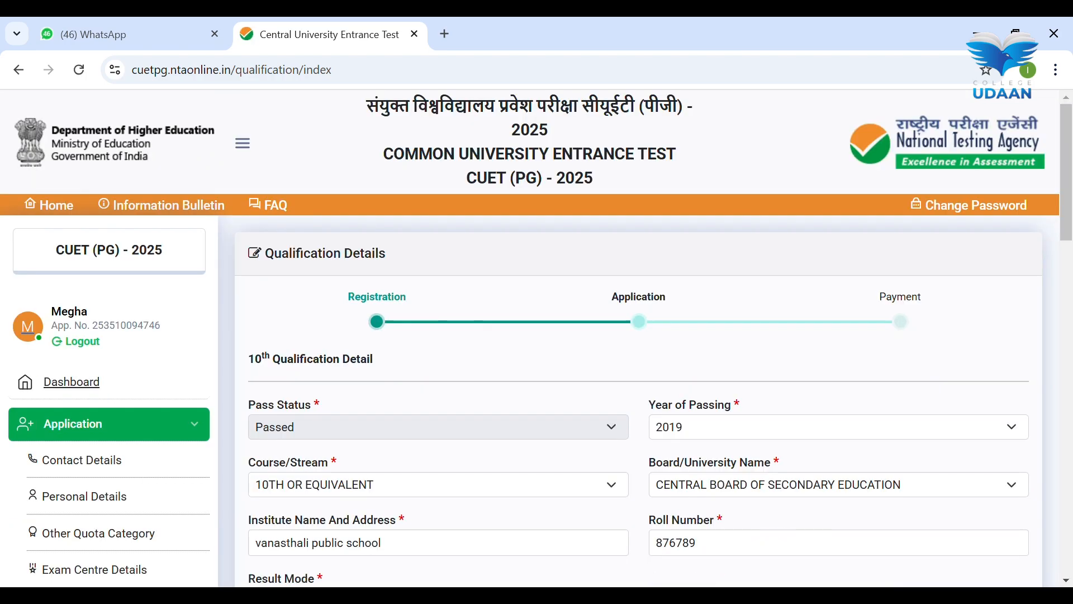
- Correct the graduation year of passing to meet the minimum three-year gap after 12th and try to save the qualification details again
scroll(610, 437, "down", 15)
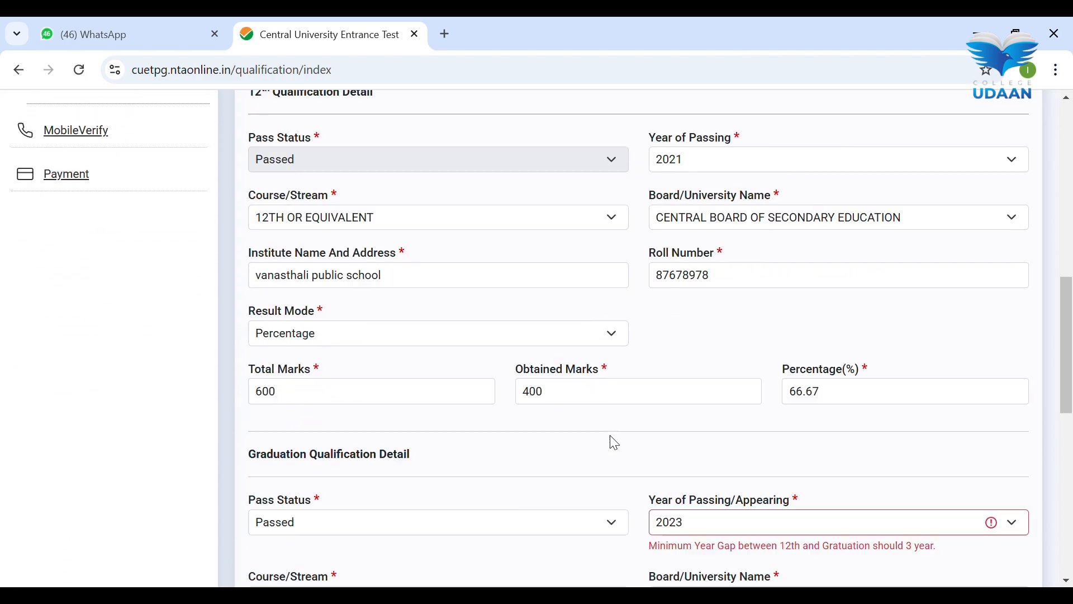
scroll(610, 436, "down", 1)
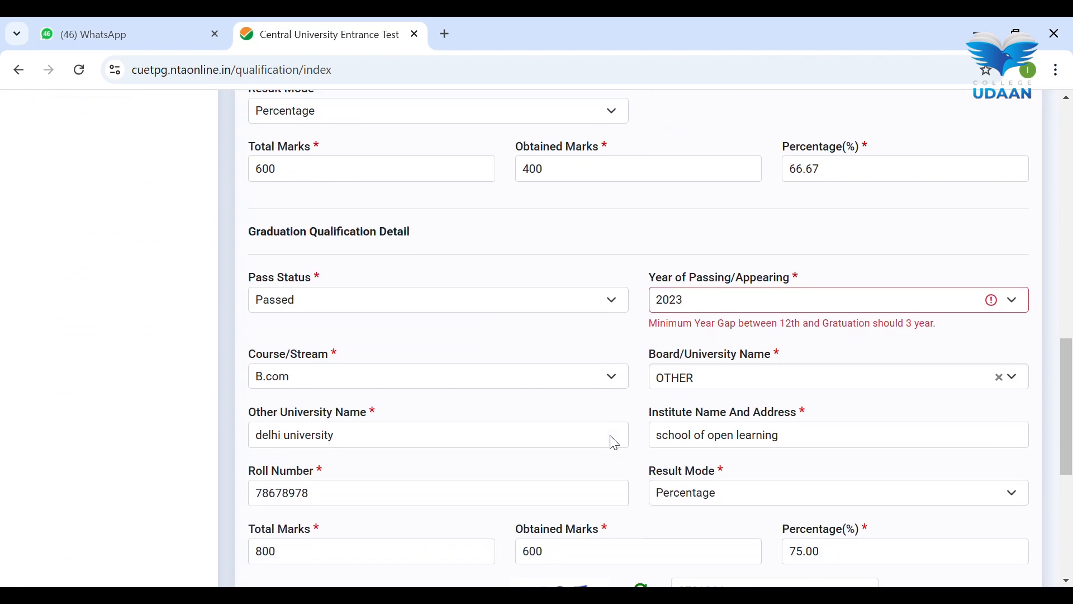
left_click(766, 312)
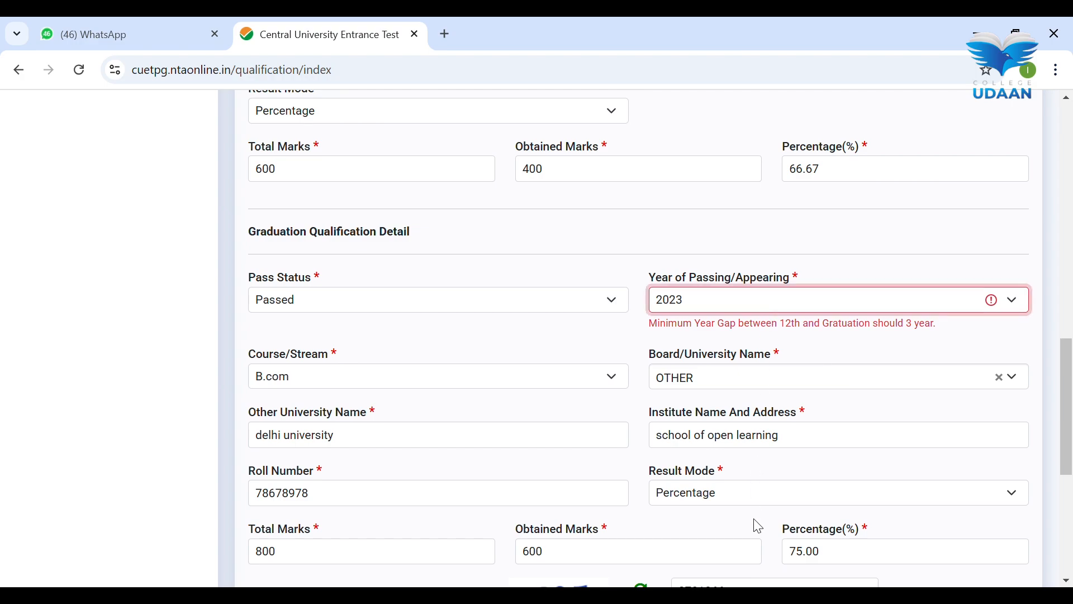
scroll(758, 535, "down", 6)
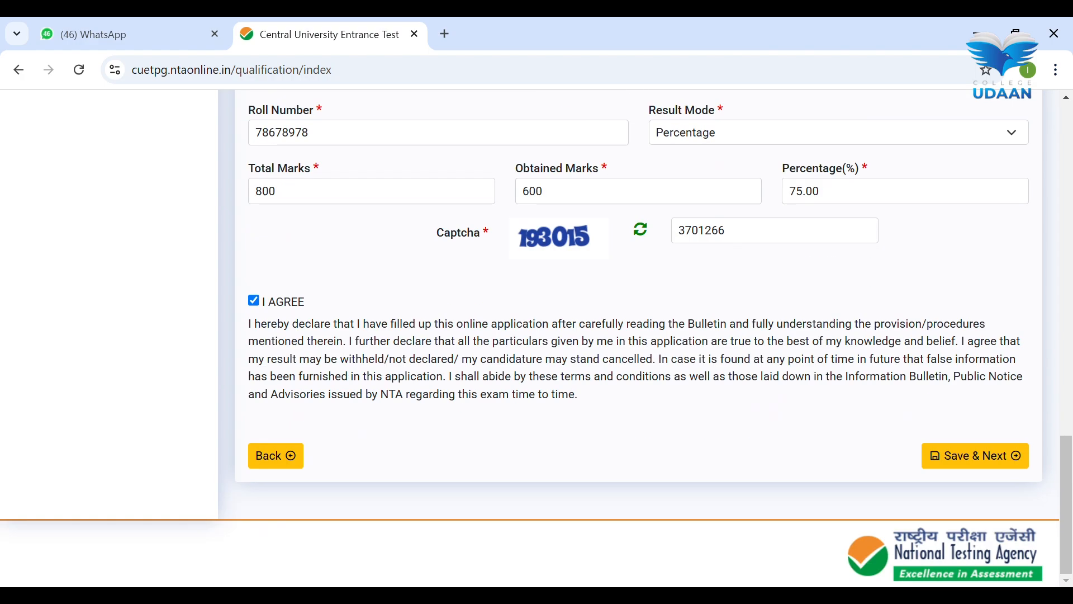
left_click(975, 458)
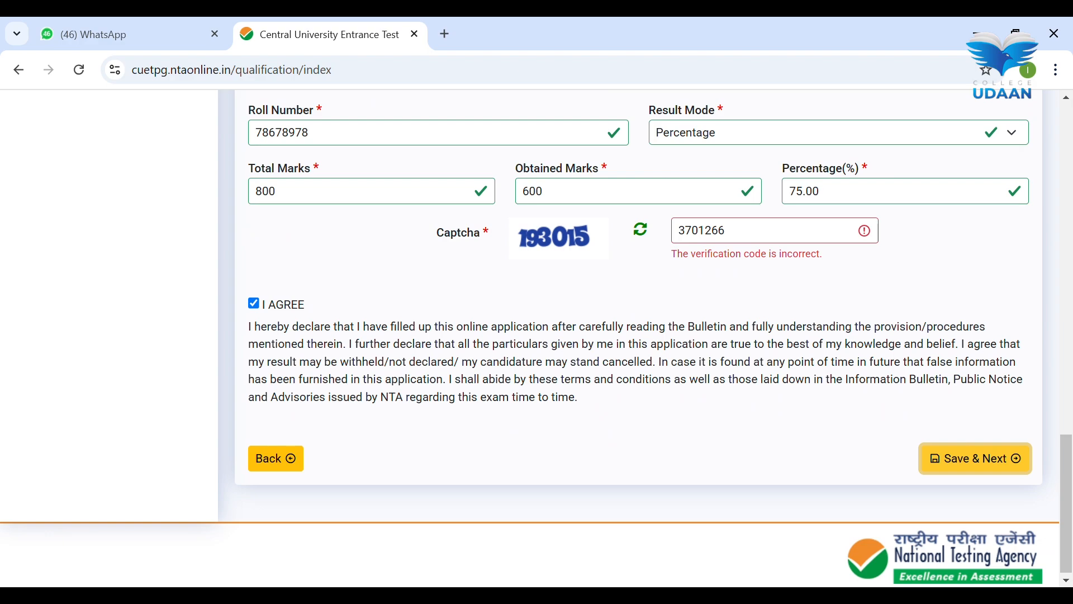
- Replace the captcha entry with the new verification code, save the qualification details and close the confirmation message
double_click(763, 232)
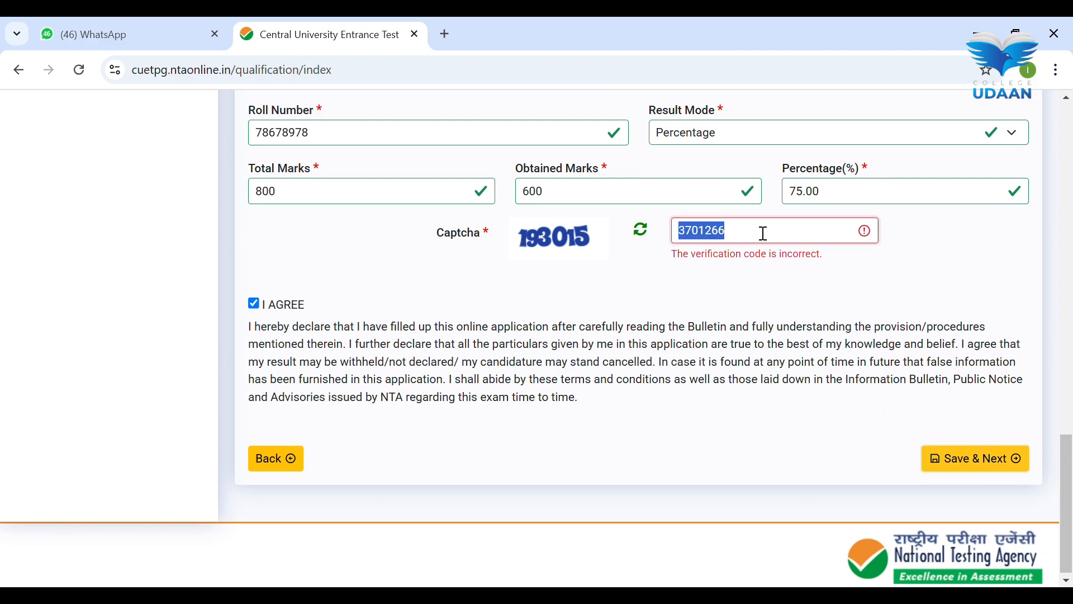
key("BackSpace")
type("19")
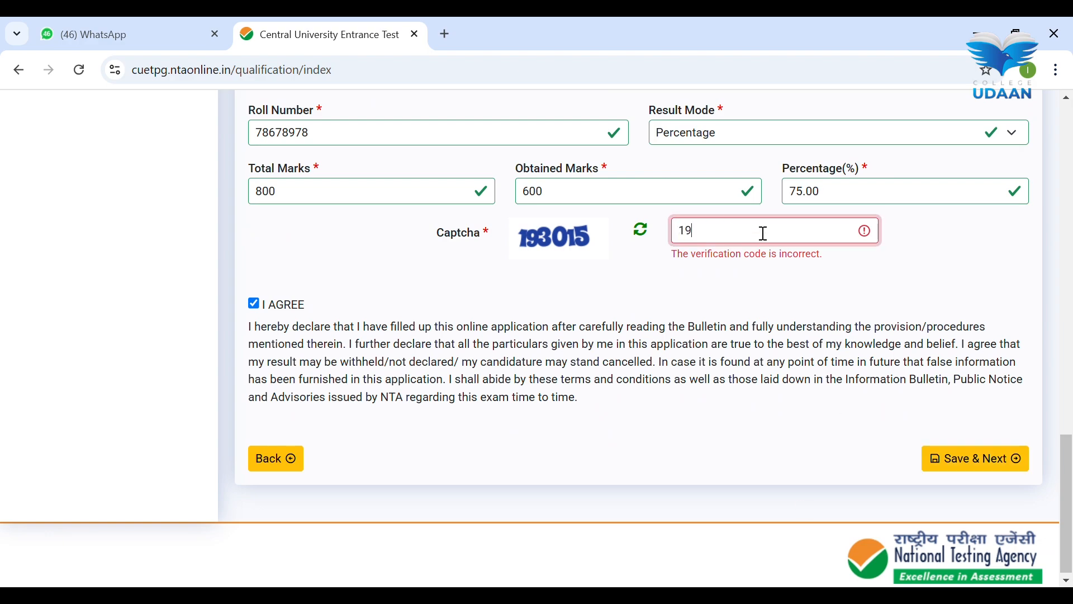
type("3015")
key("Return")
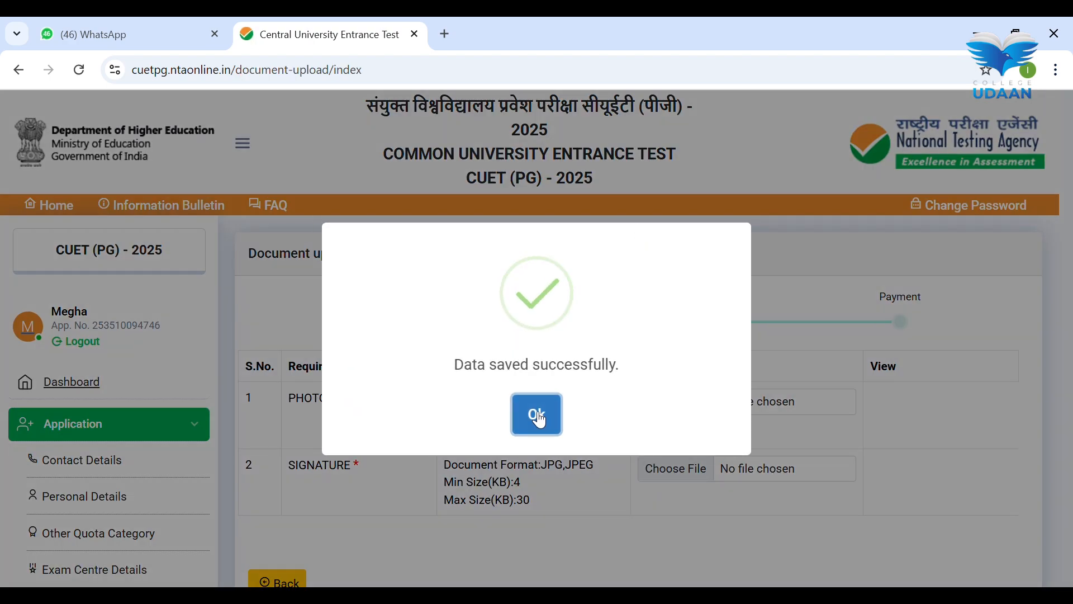
left_click(536, 416)
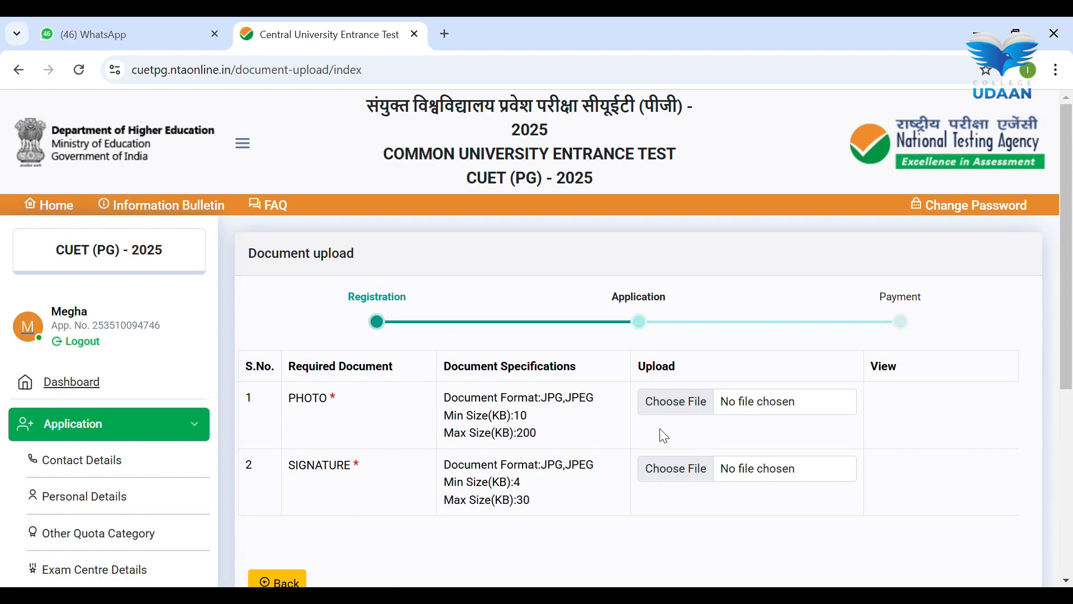
- Upload the candidate's photo from "m photo 19kb.jpeg" and the signature image, and dismiss the upload confirmations
left_click(693, 399)
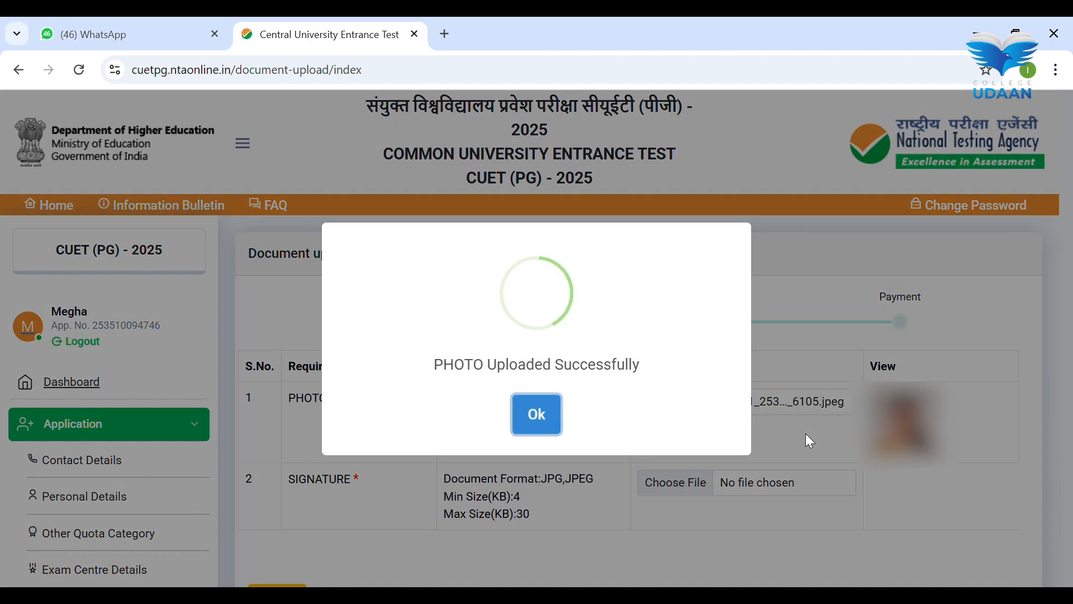
left_click(539, 421)
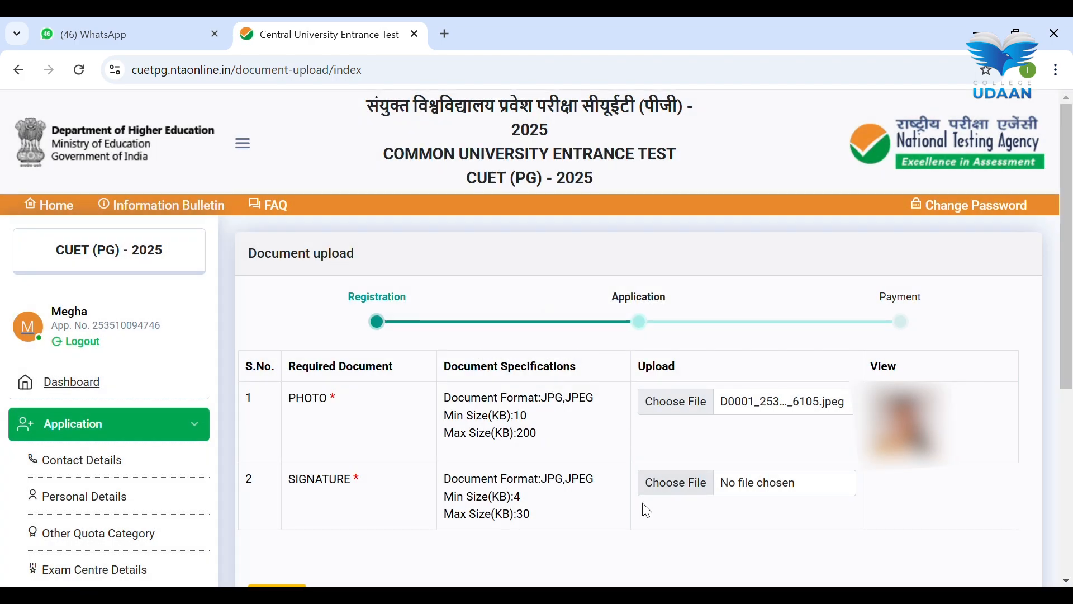
left_click(674, 498)
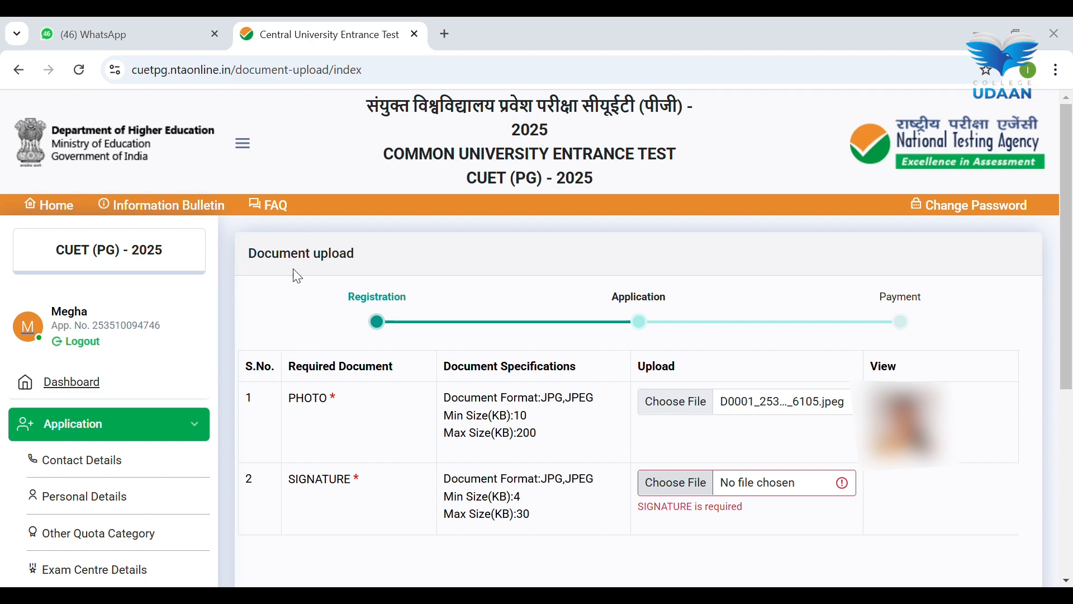
left_click(376, 383)
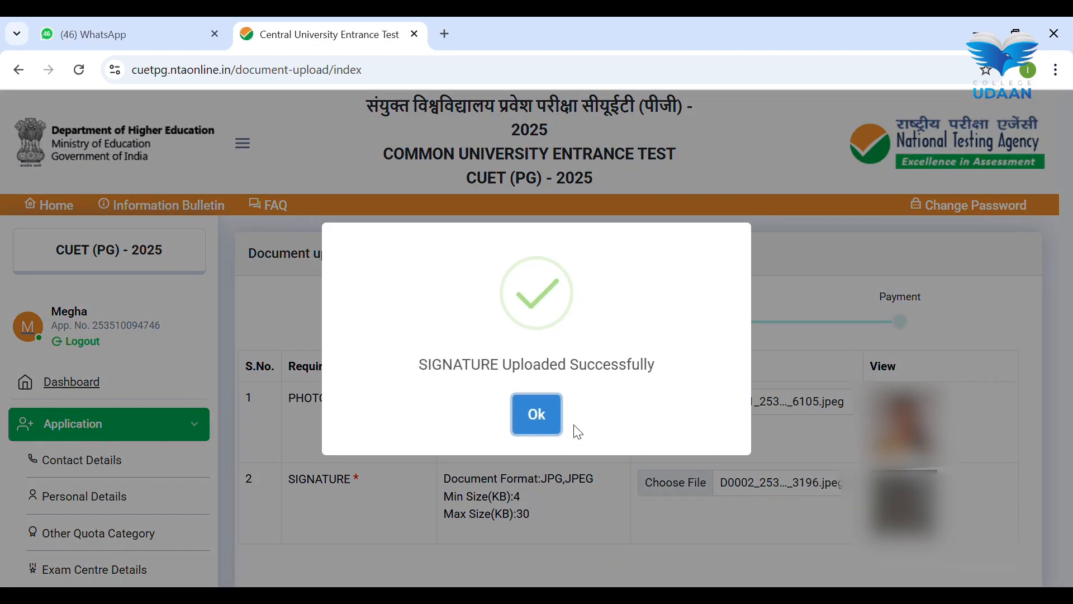
left_click(538, 416)
- Save the uploaded documents, continue to the application review and close the confirmation message
scroll(536, 431, "down", 5)
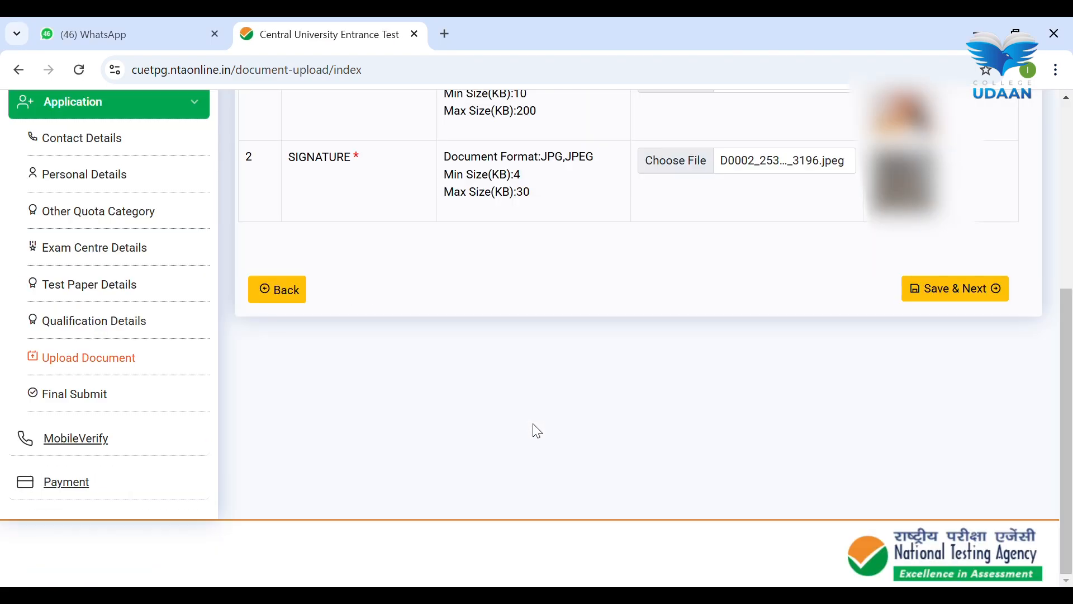
left_click(932, 293)
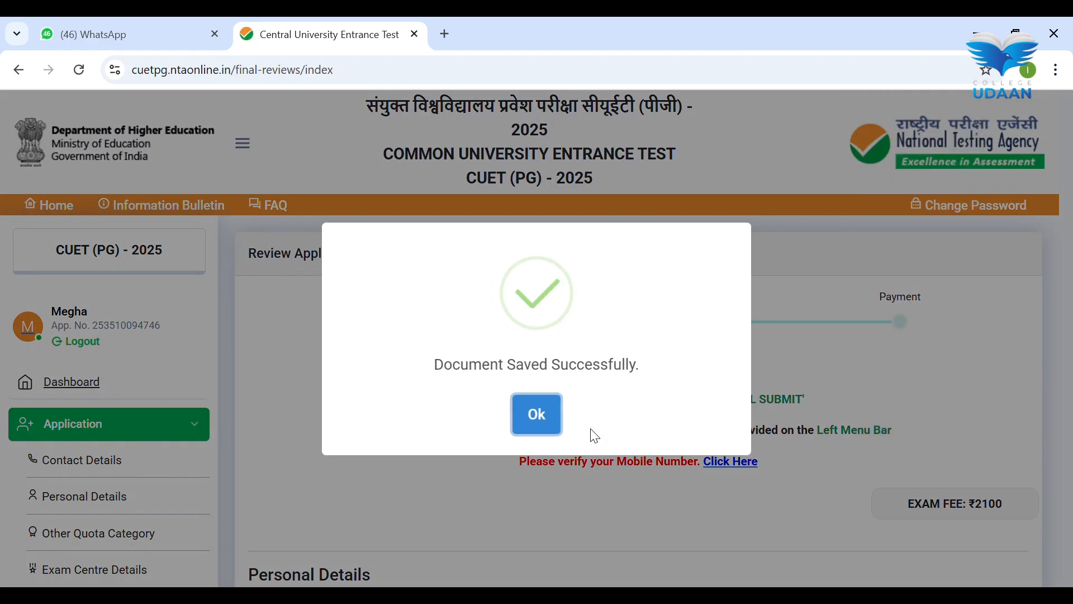
left_click(537, 422)
- Review the entered personal and qualification details in the application form, and open the mobile number verification page
scroll(661, 426, "down", 2)
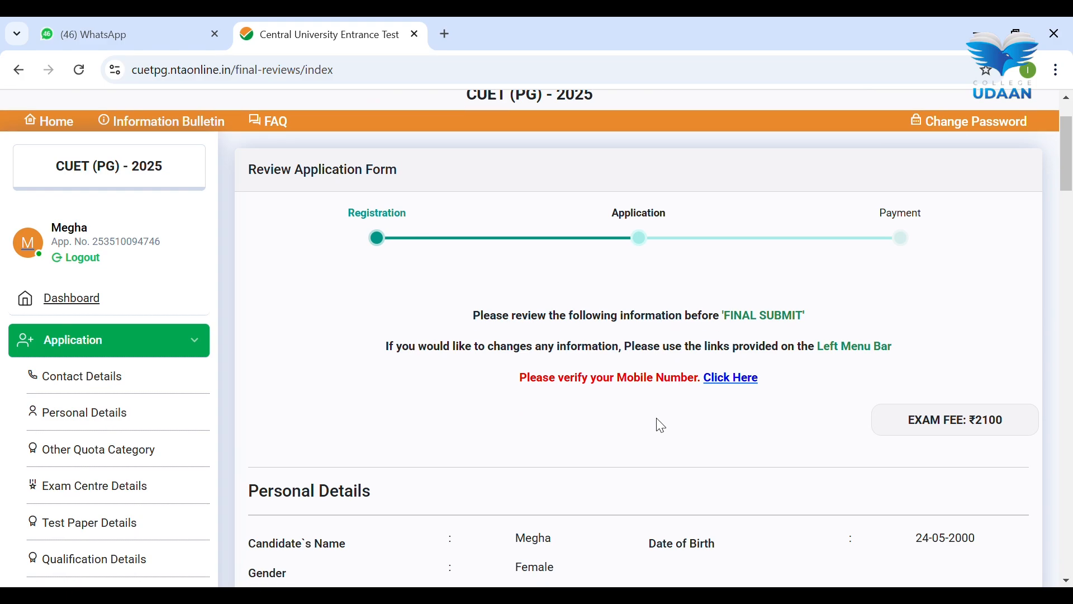
scroll(661, 426, "down", 2)
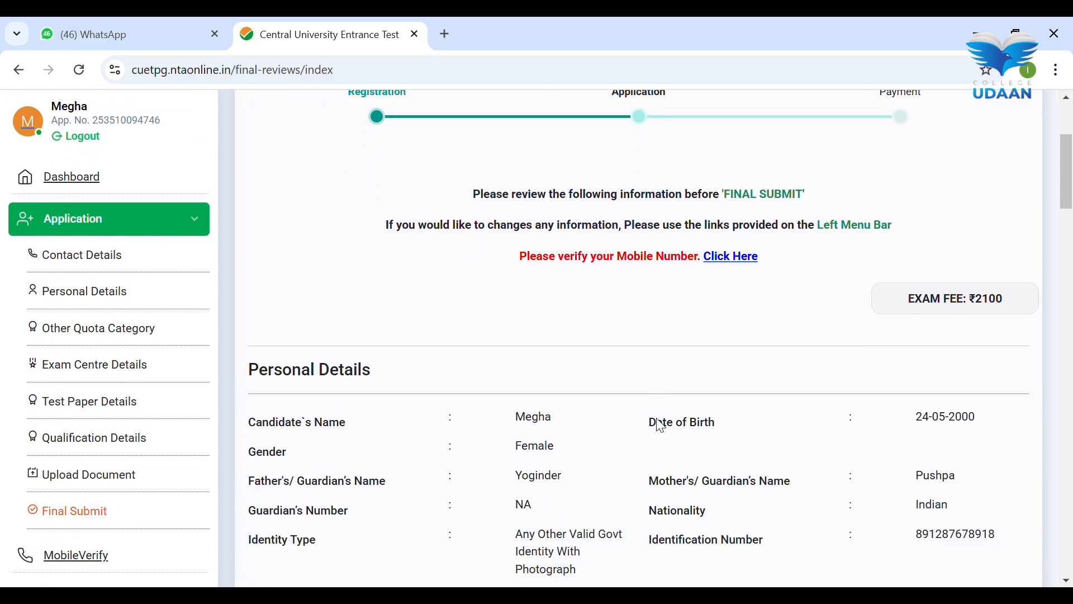
scroll(661, 426, "down", 20)
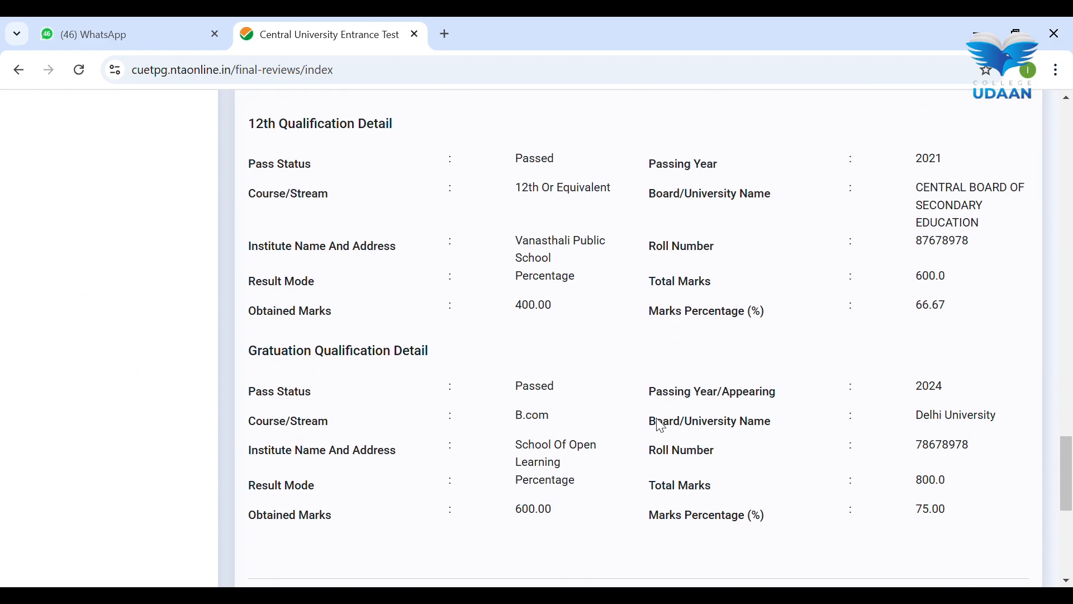
scroll(661, 426, "up", 20)
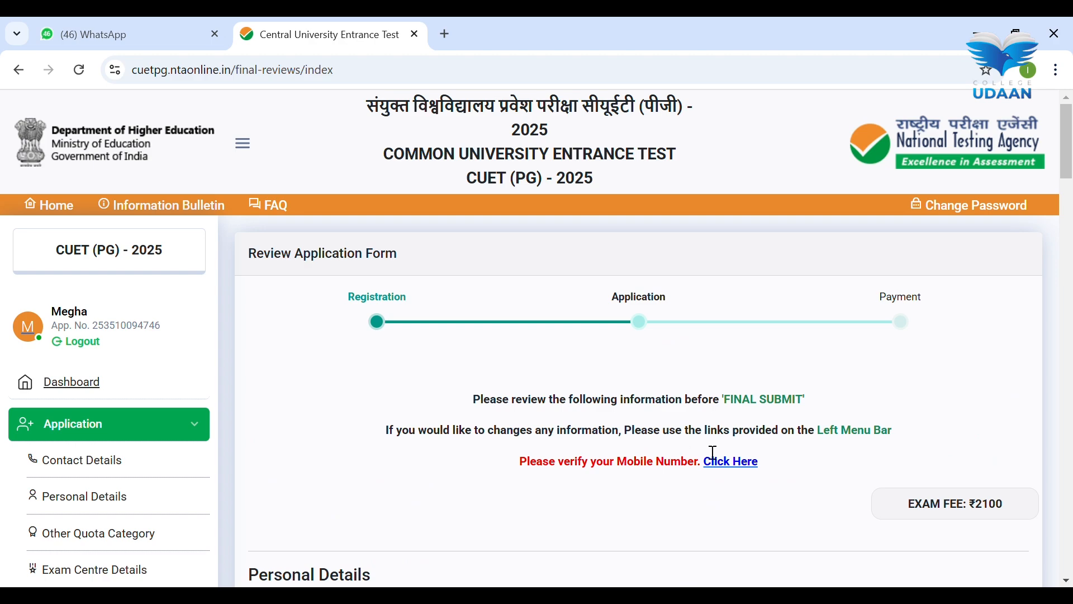
left_click(732, 463)
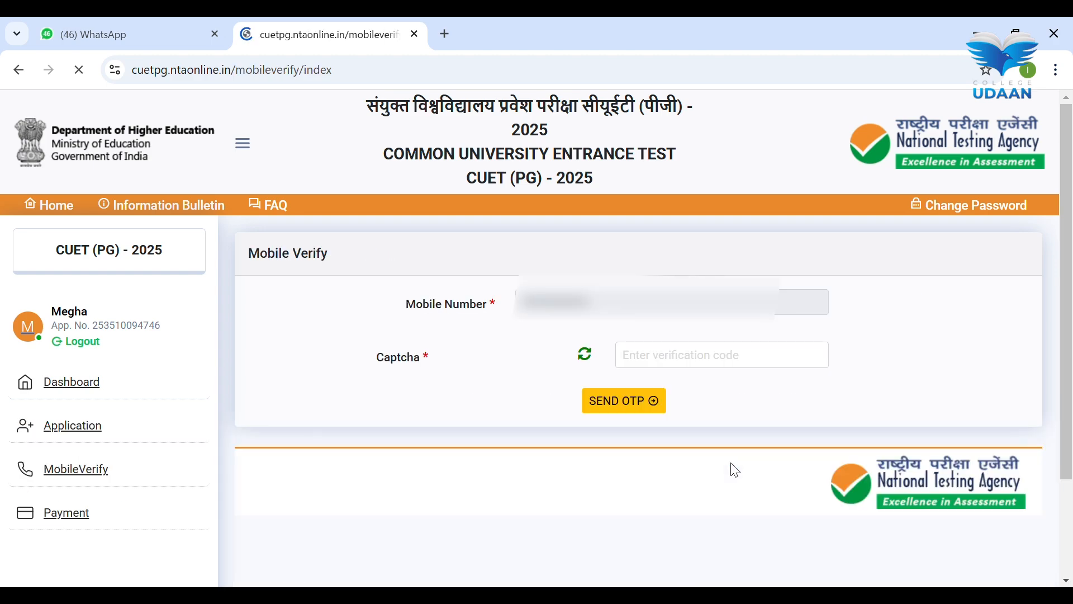
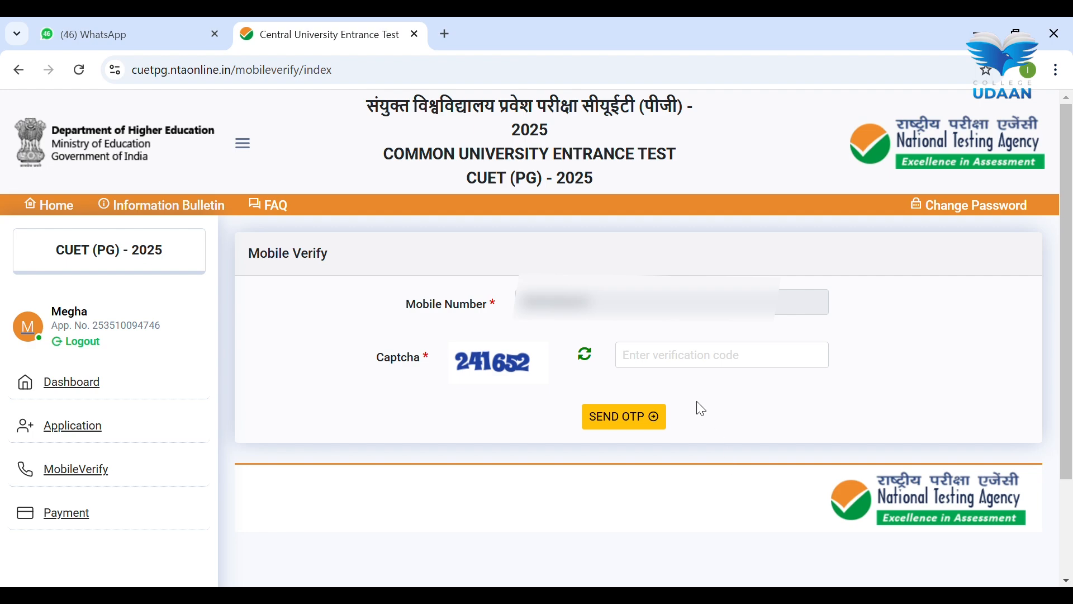
- Enter the displayed captcha code on the Mobile Verify page and send an OTP to the registered mobile number
left_click(646, 416)
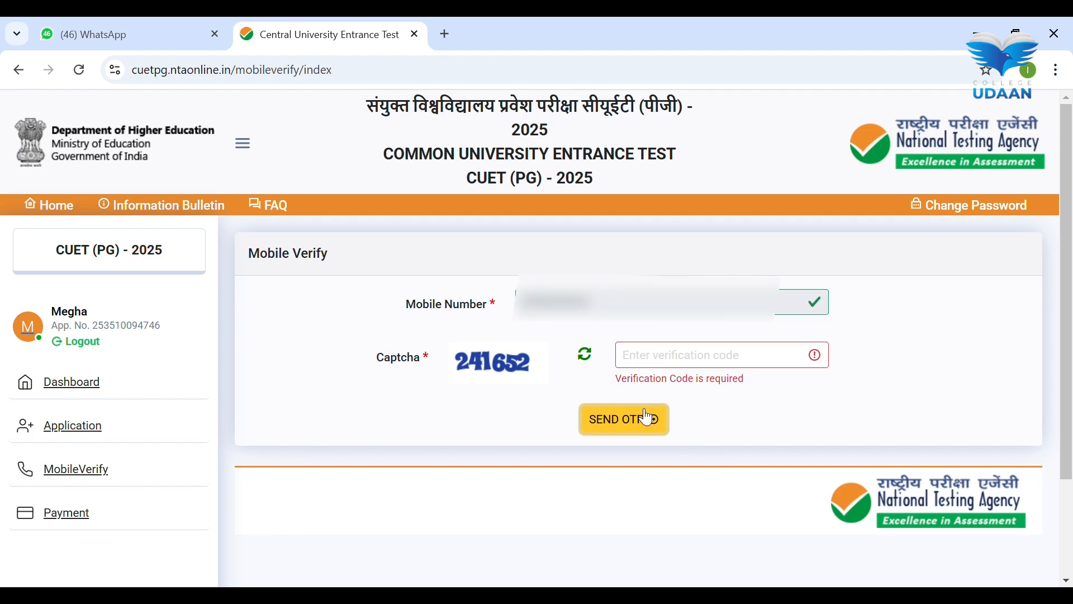
left_click(675, 358)
type("24")
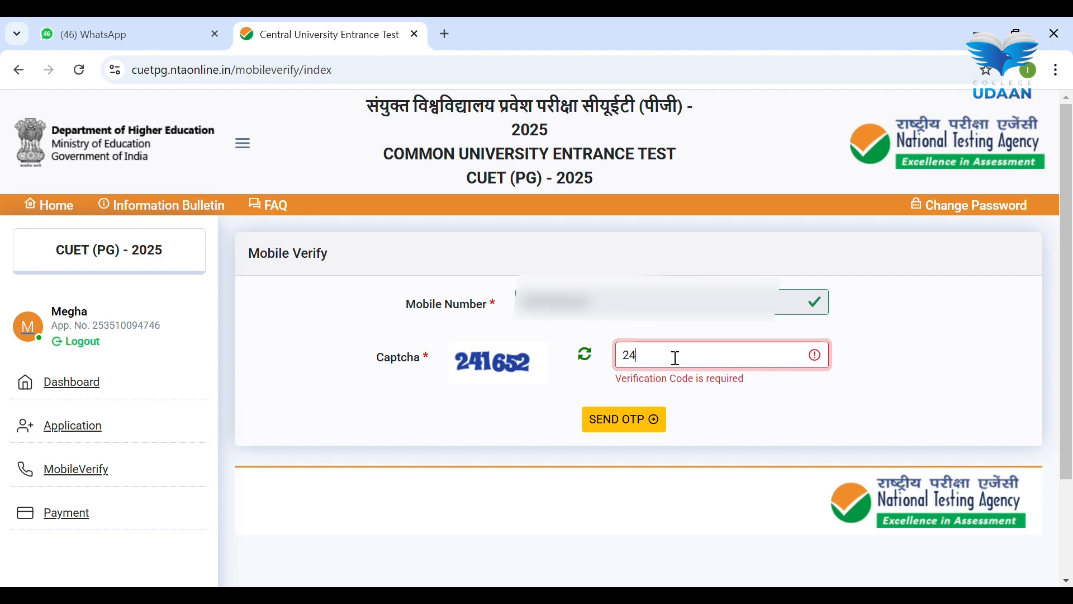
type("1652")
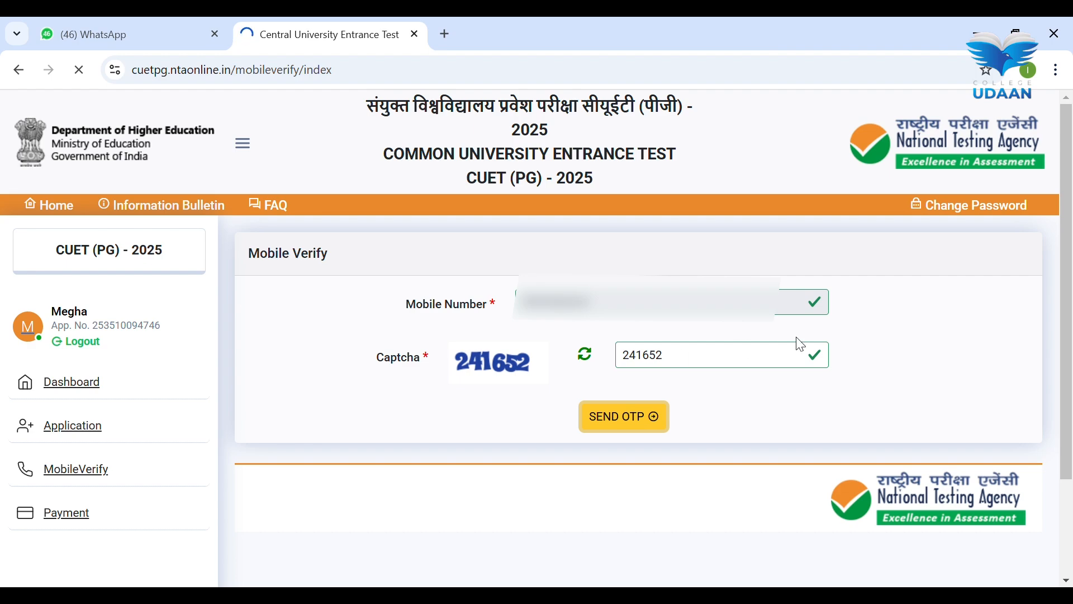
left_click(598, 425)
left_click(561, 424)
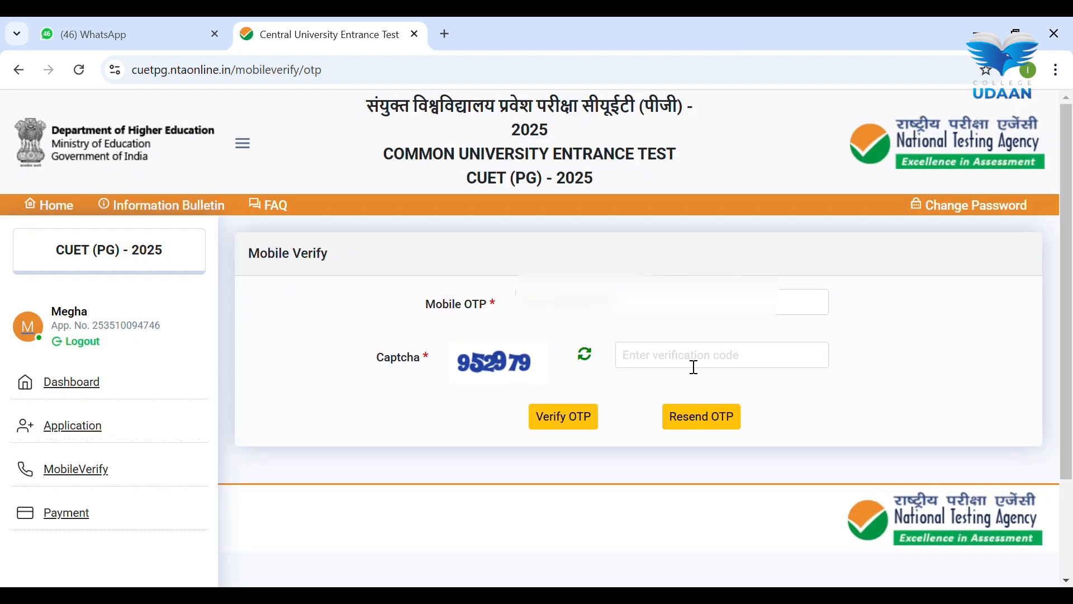
- Enter the mobile OTP and the captcha verification code, verify the mobile number and close the confirmation message
left_click(652, 321)
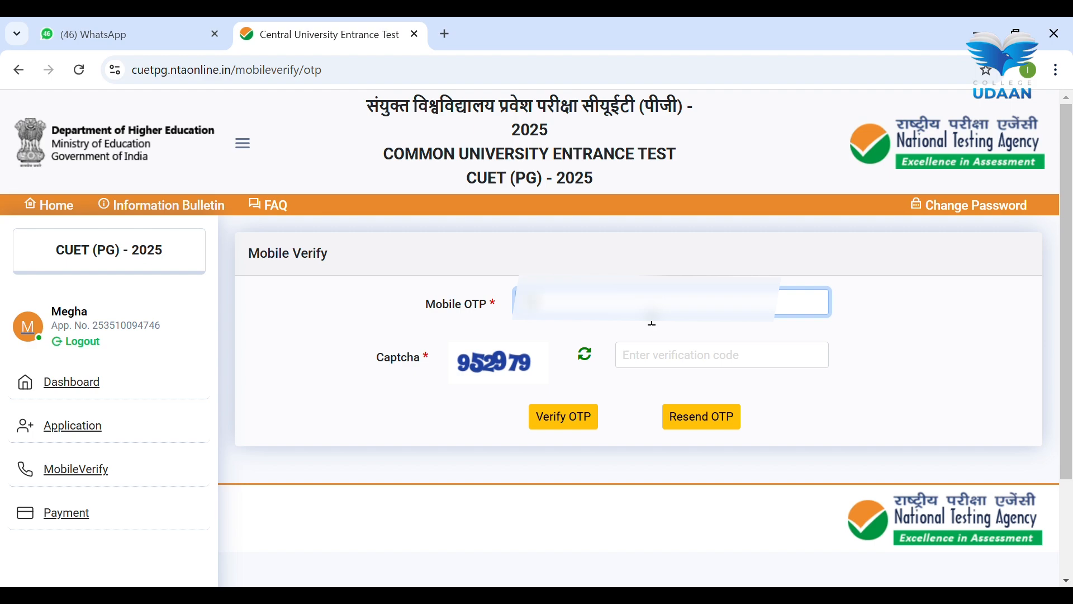
type("••")
key("Tab")
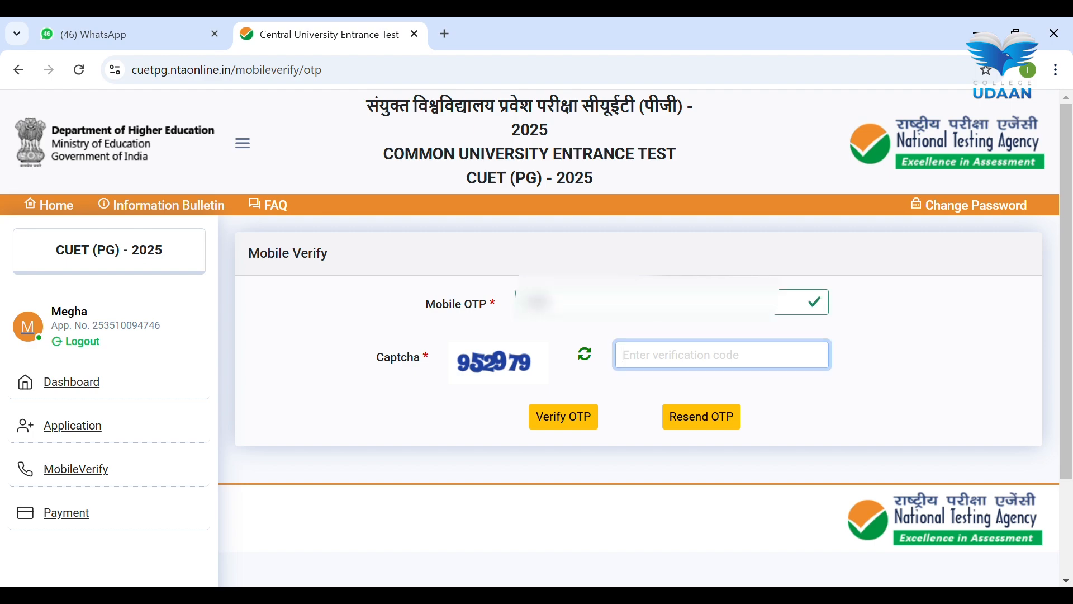
type("9529")
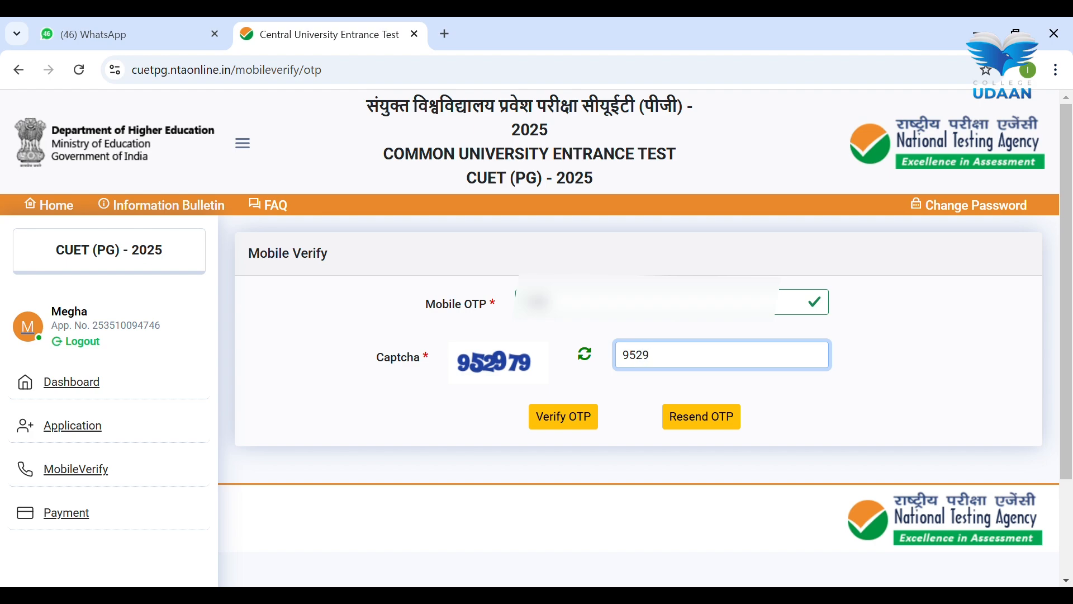
type("79")
left_click(564, 416)
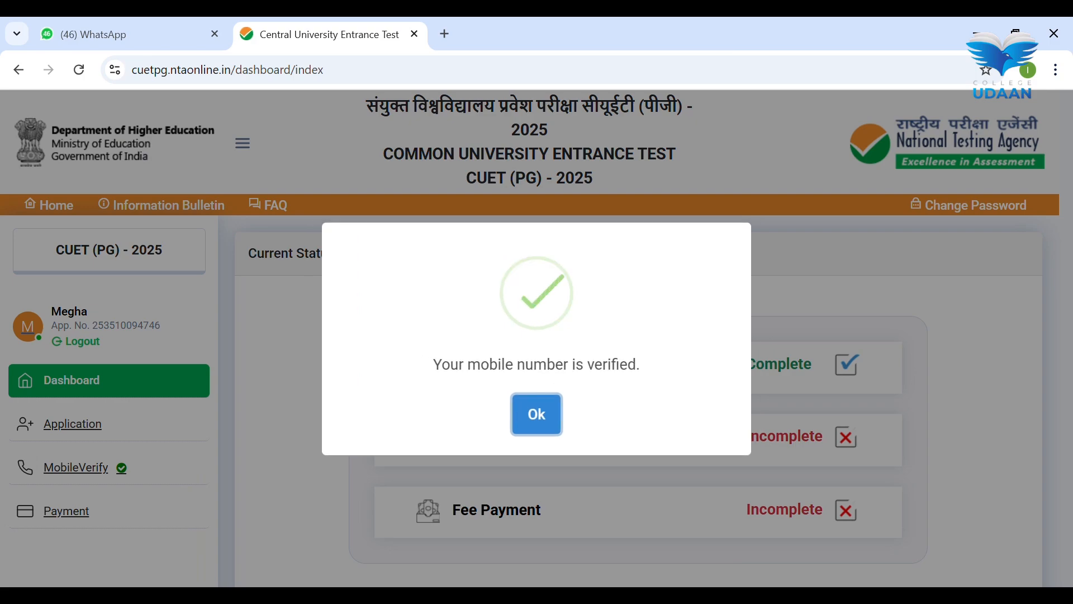
left_click(537, 423)
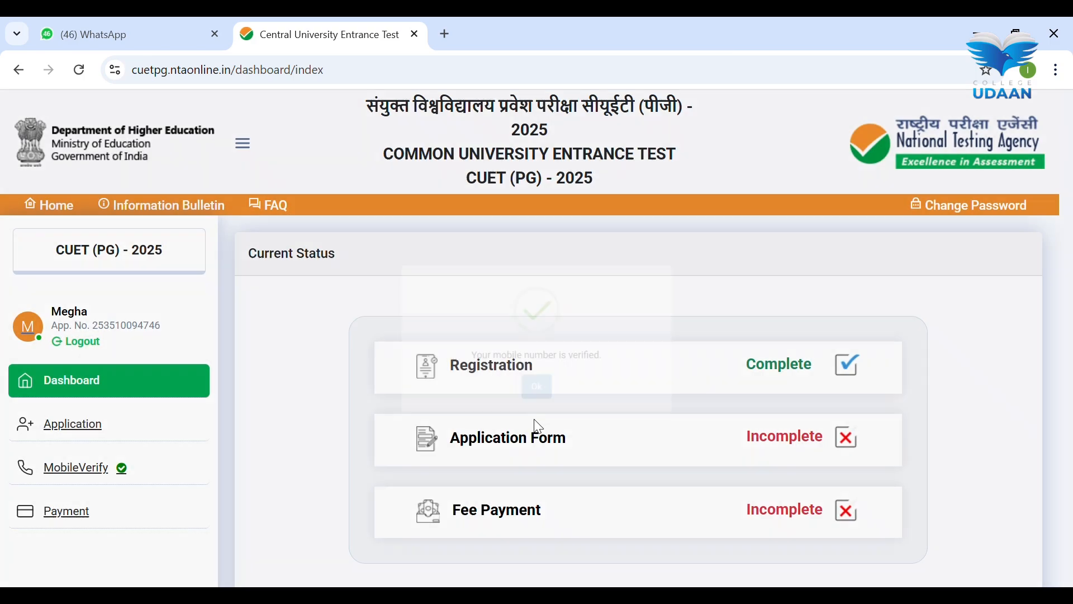
- Open the application status, continue to completing the application and bring up the particulars checklist for final submission
left_click(106, 431)
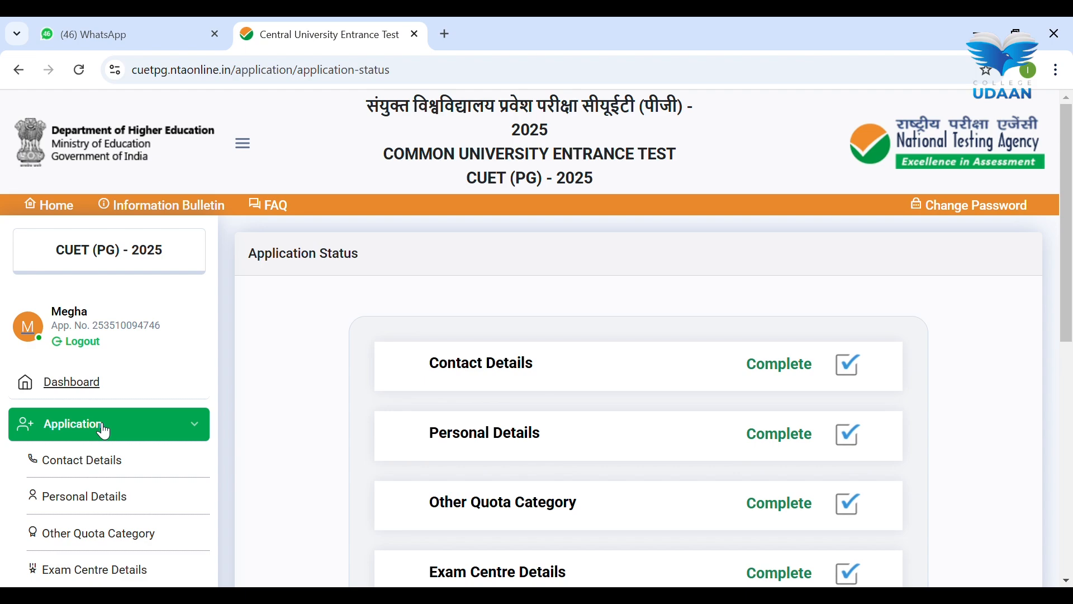
scroll(104, 430, "down", 8)
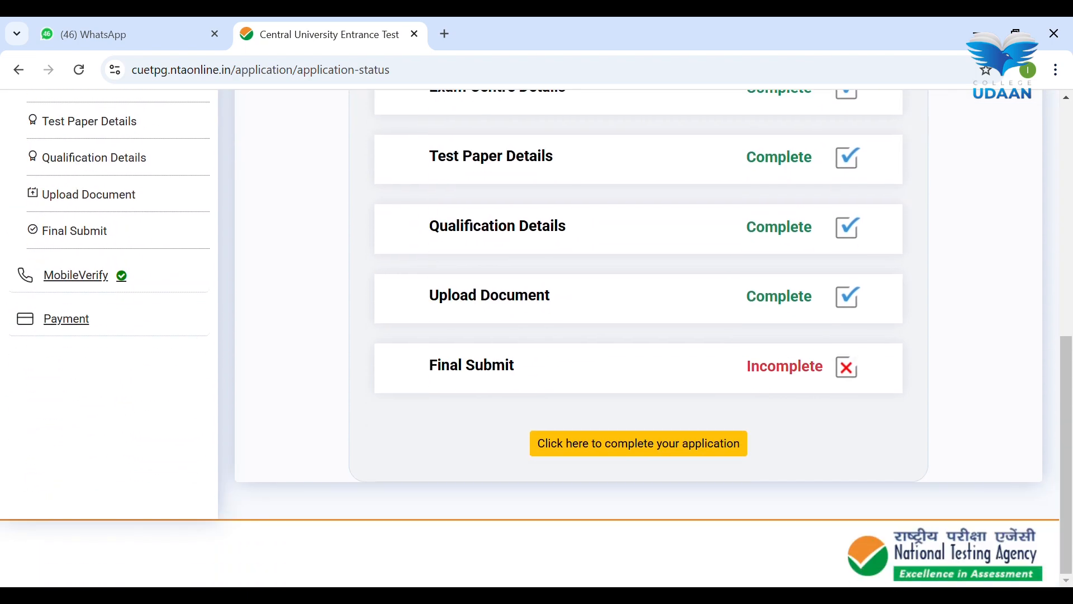
left_click(638, 443)
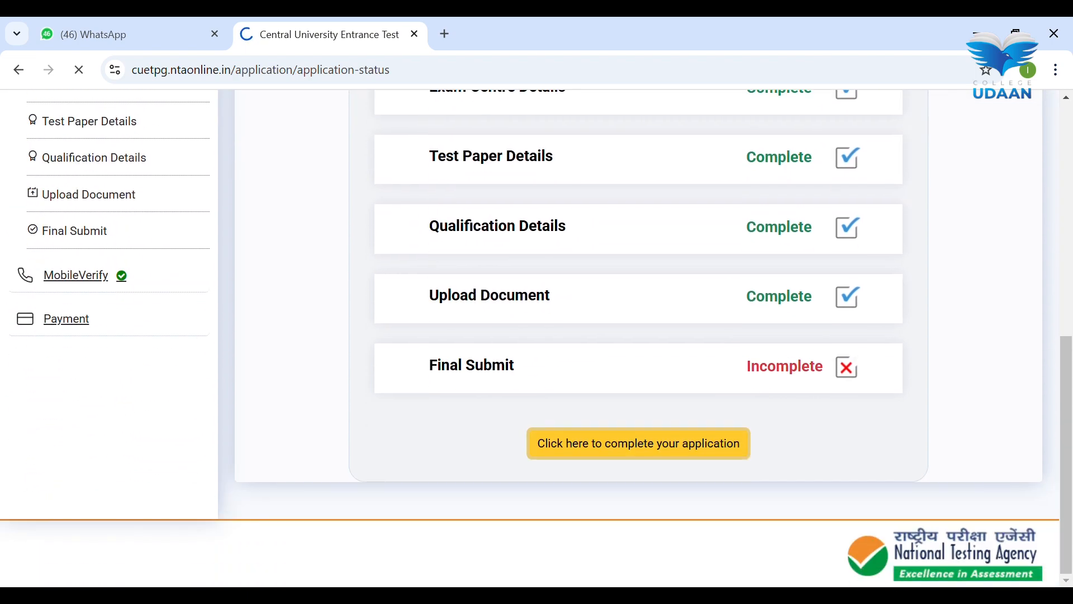
scroll(551, 460, "down", 20)
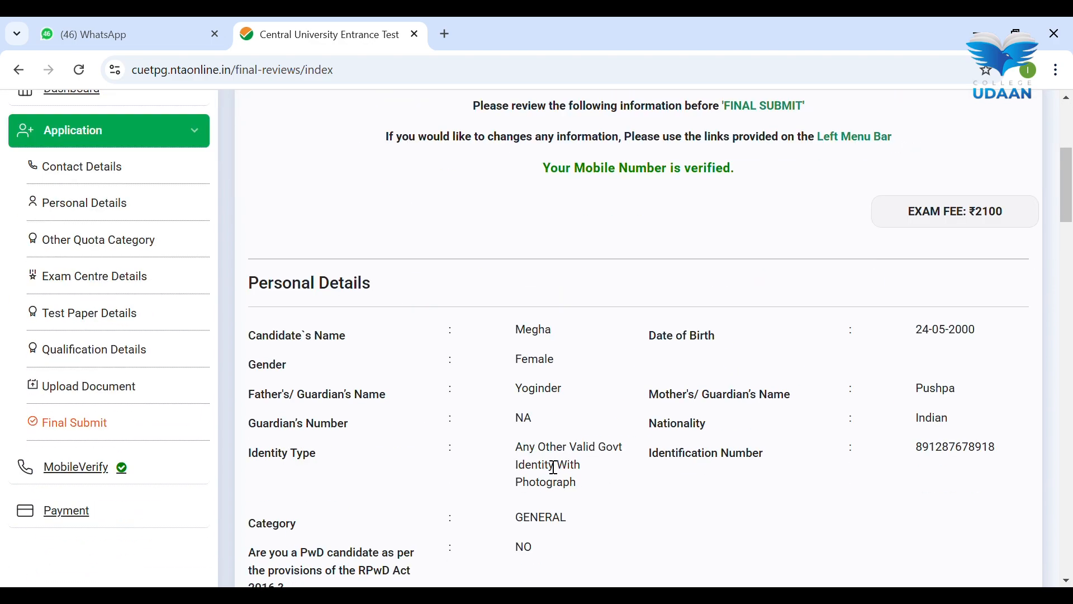
left_click(985, 459)
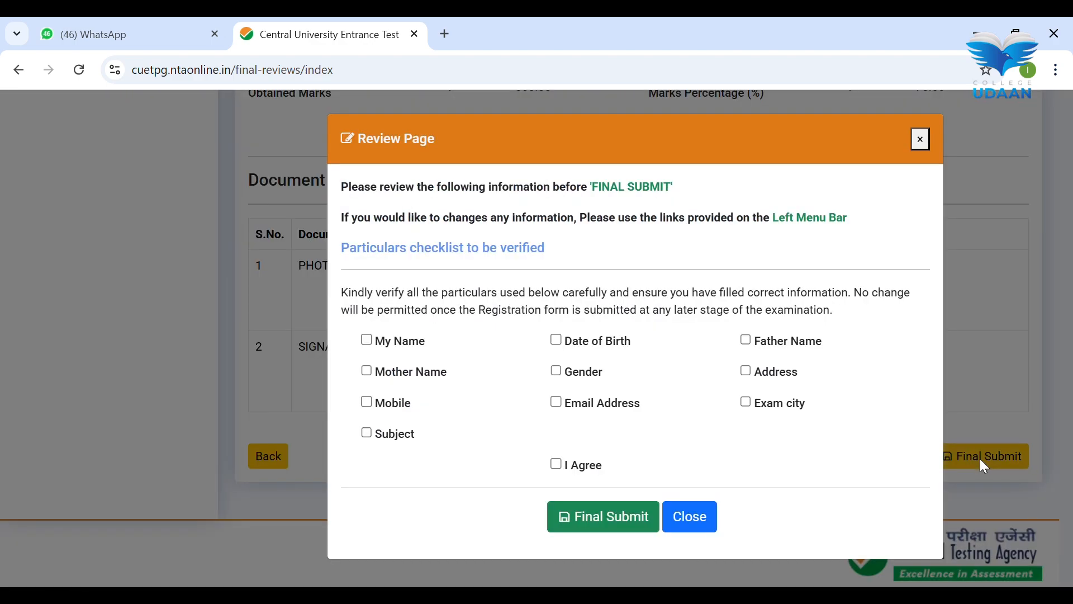
- Mark every particular in the checklist as verified, from My Name and Date of Birth through Exam city and Subject
left_click(366, 341)
left_click(556, 340)
left_click(746, 340)
left_click(366, 370)
left_click(556, 370)
left_click(556, 402)
left_click(746, 370)
left_click(745, 402)
left_click(366, 402)
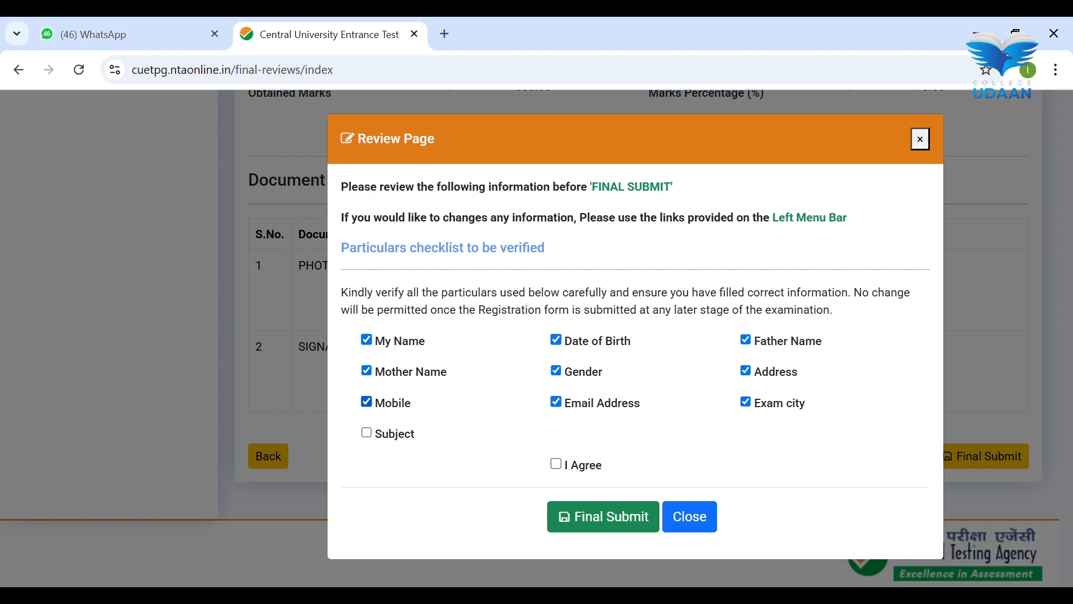
left_click(366, 432)
- Agree to the checklist declaration, make the final submission of the application form and close the confirmation message
left_click(555, 464)
left_click(603, 516)
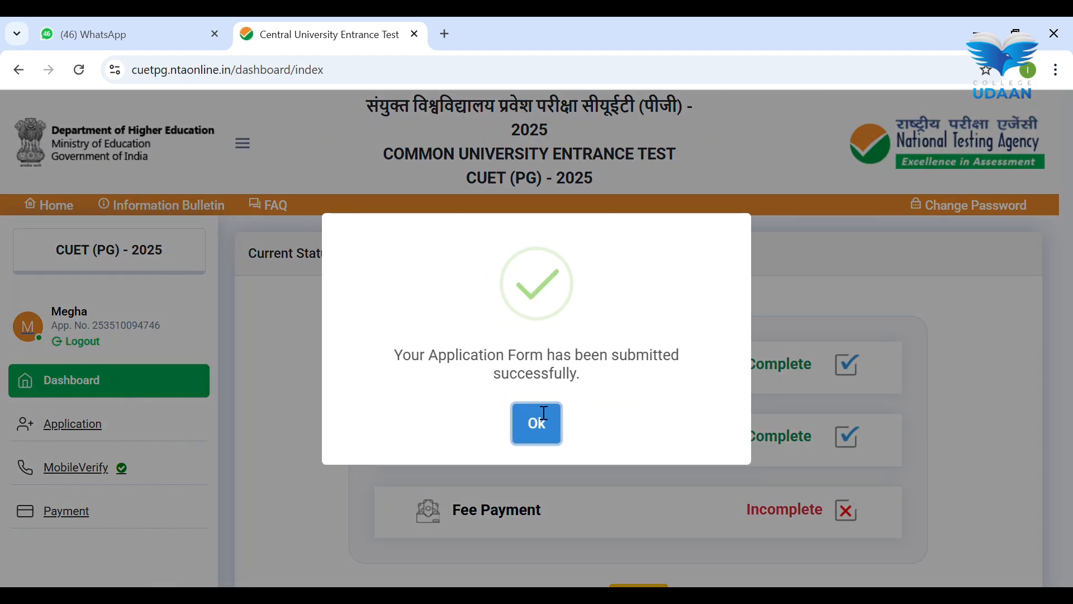
left_click(553, 447)
- Proceed to pay the ₹ 2100 exam fee and choose HDFC as the payment gateway
scroll(559, 458, "down", 3)
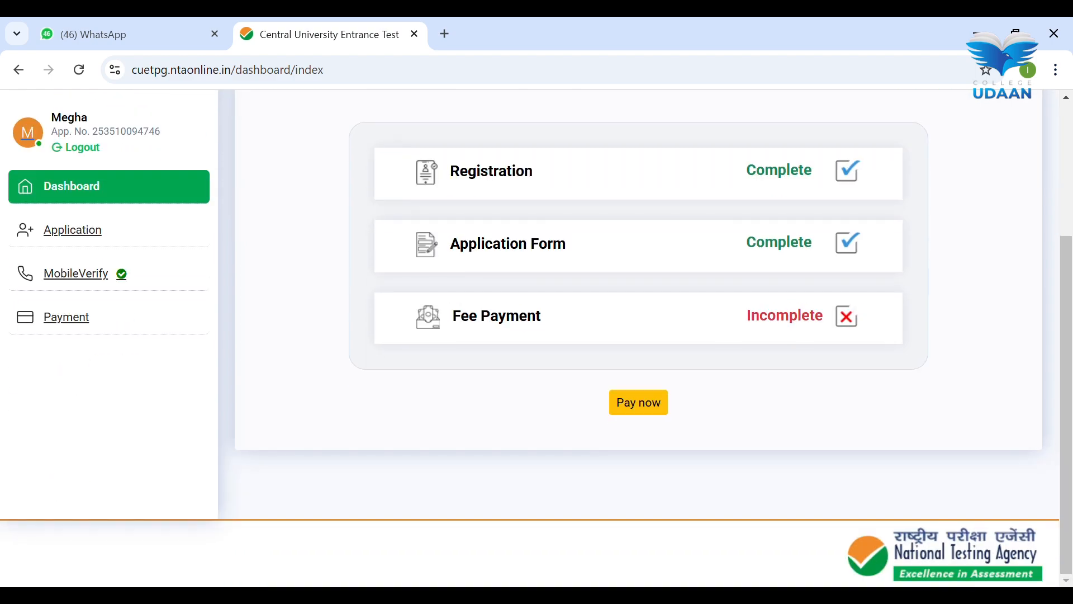
scroll(559, 336, "up", 2)
left_click(639, 493)
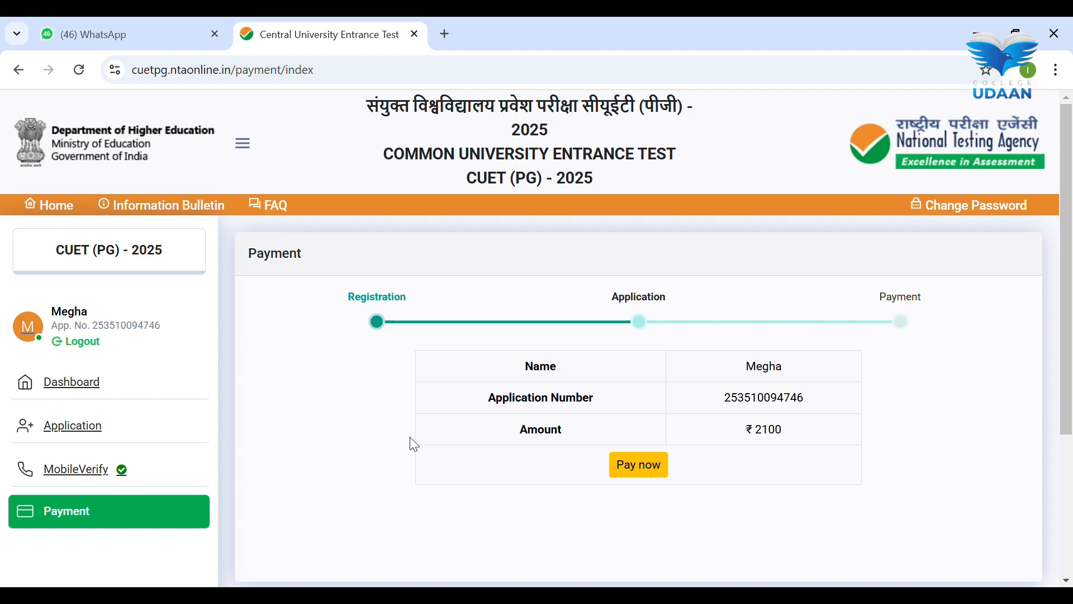
left_click(646, 465)
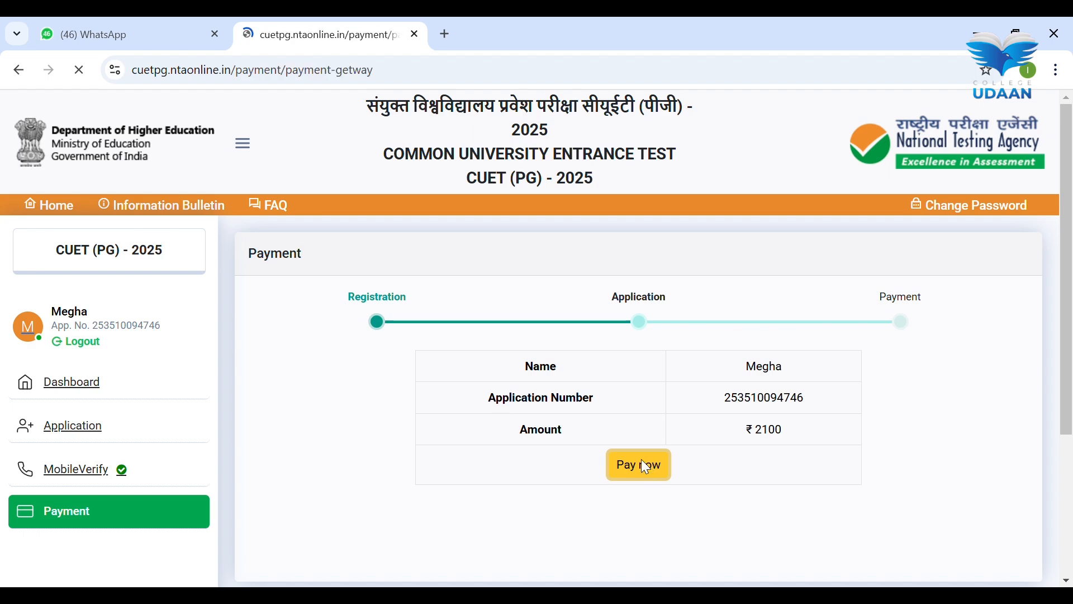
scroll(584, 459, "down", 3)
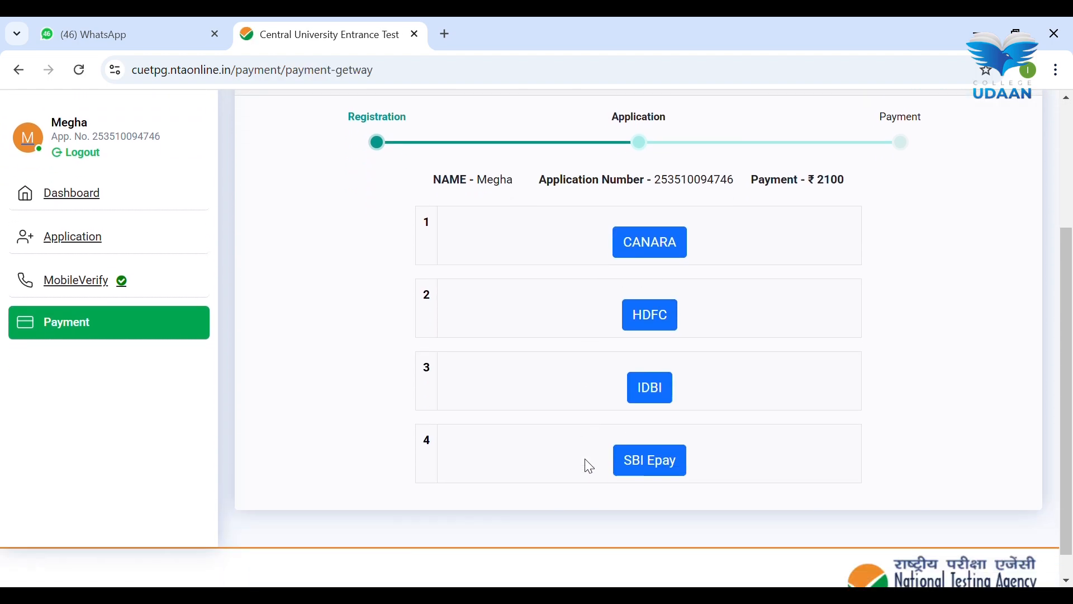
scroll(589, 466, "down", 1)
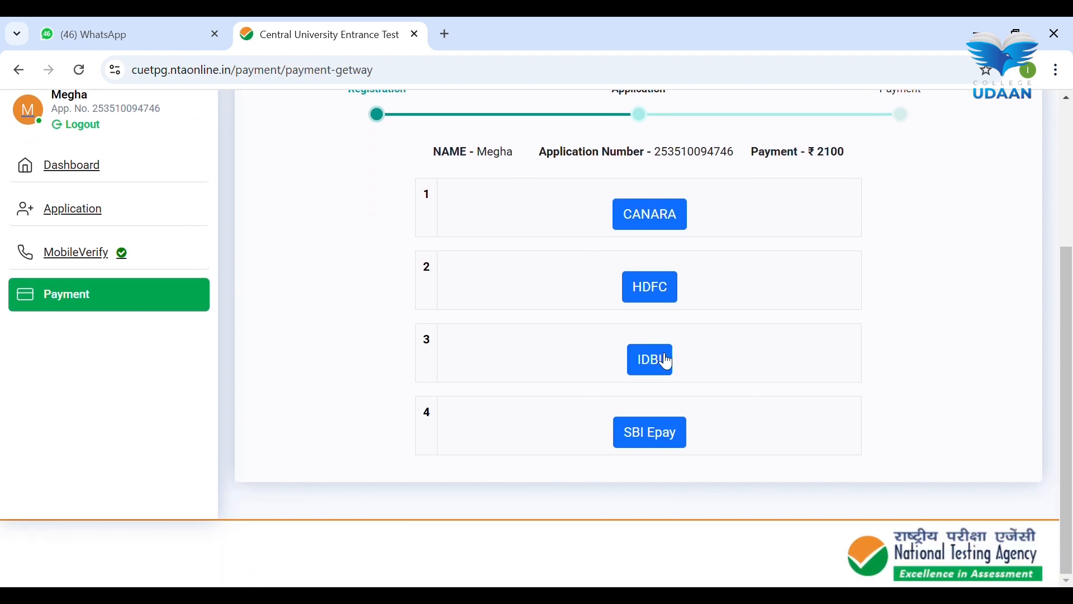
left_click(663, 291)
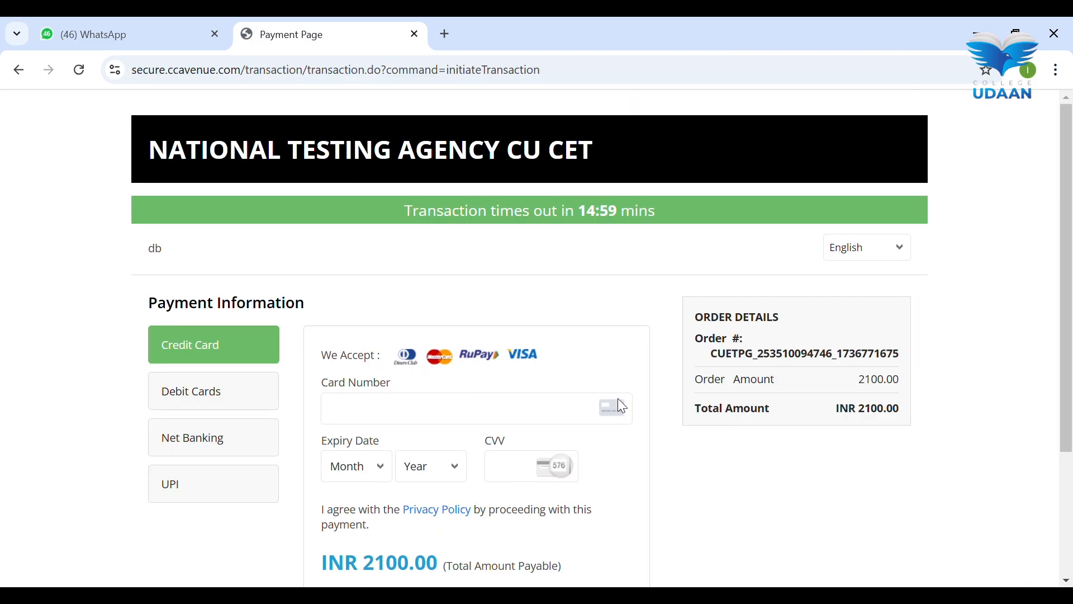
- Select UPI as the payment method and generate the QR code for scanning and paying
scroll(619, 400, "down", 1)
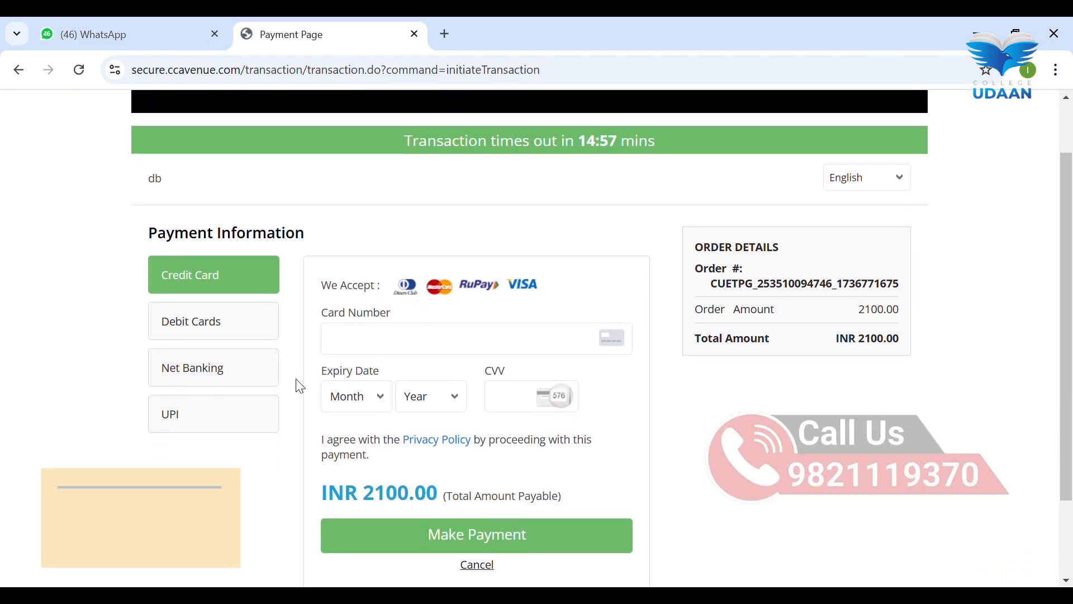
left_click(266, 419)
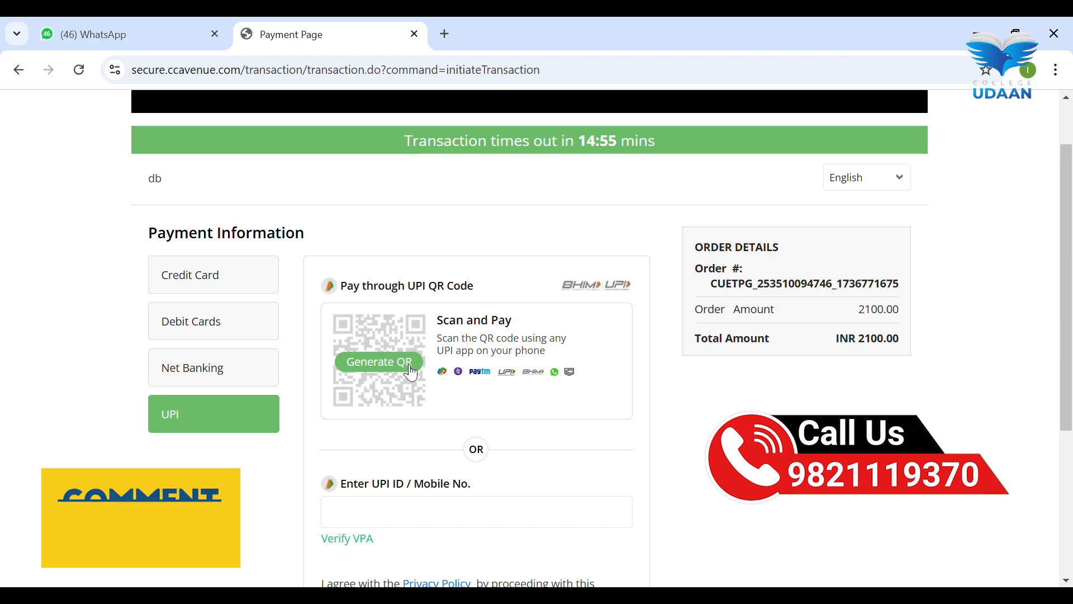
left_click(390, 365)
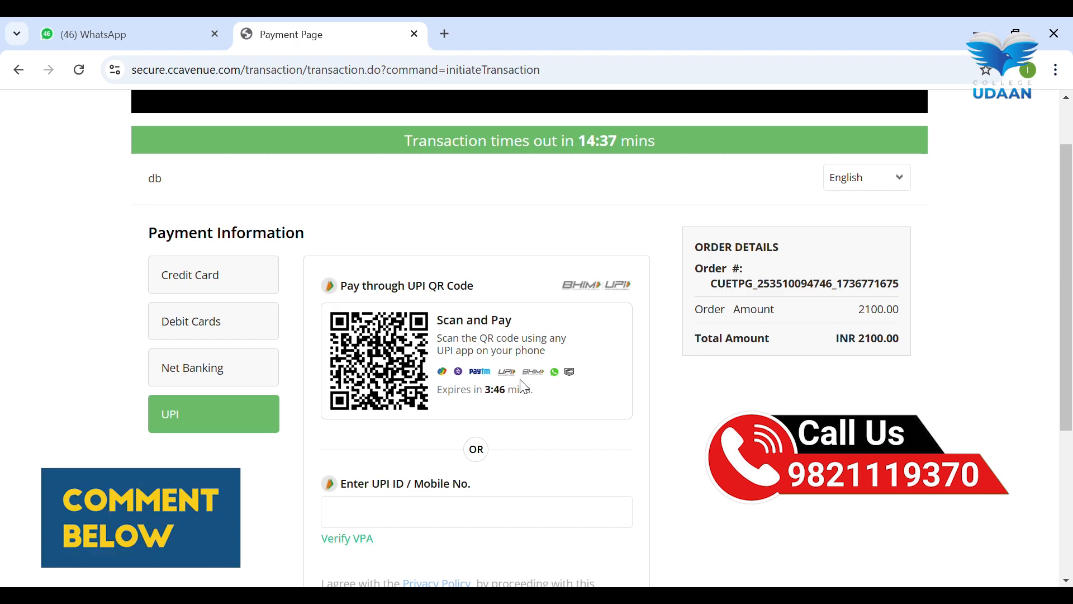
scroll(524, 387, "up", 1)
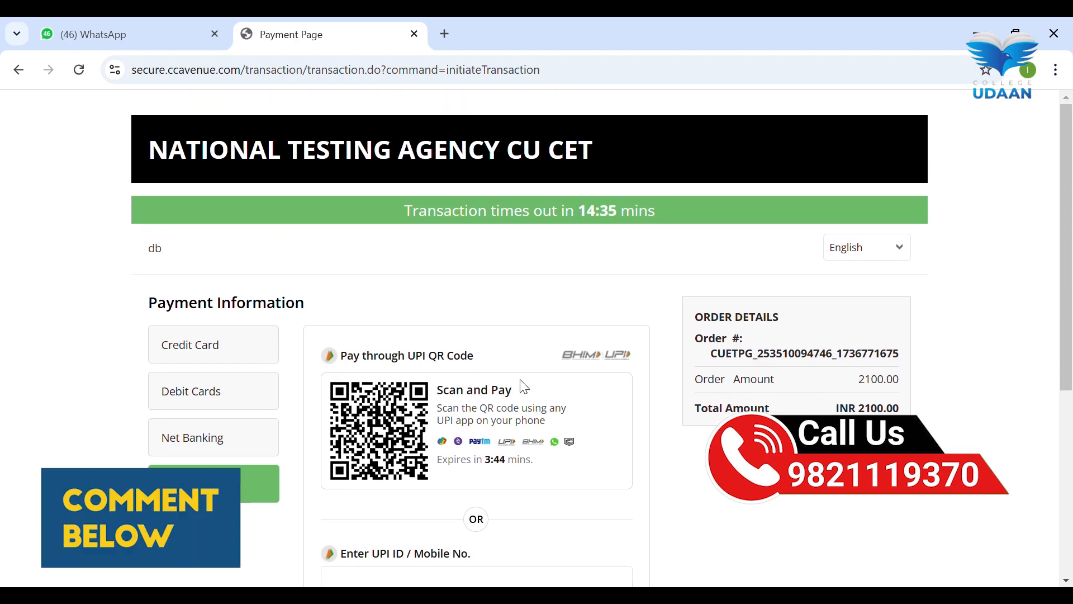